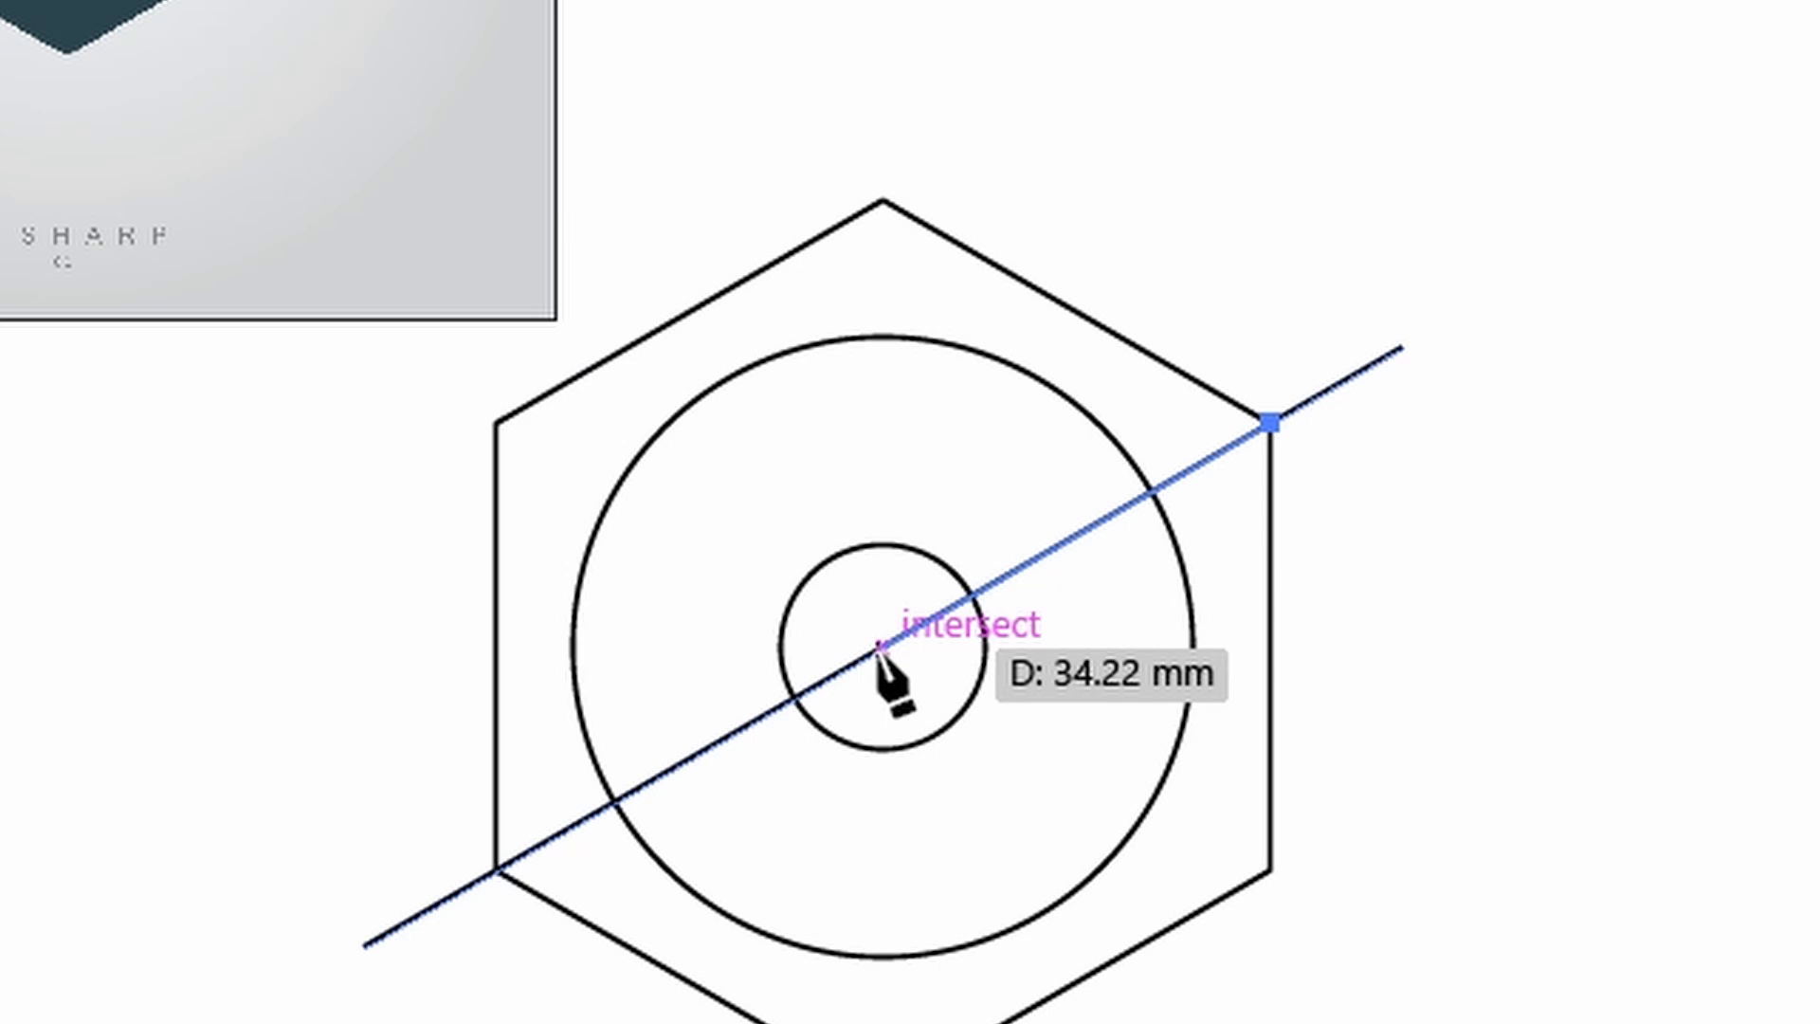
Draw a closed Pen tool triangle from the hexagon's upper-right corner to its center and lower-right corner, then deselect it
click(880, 647)
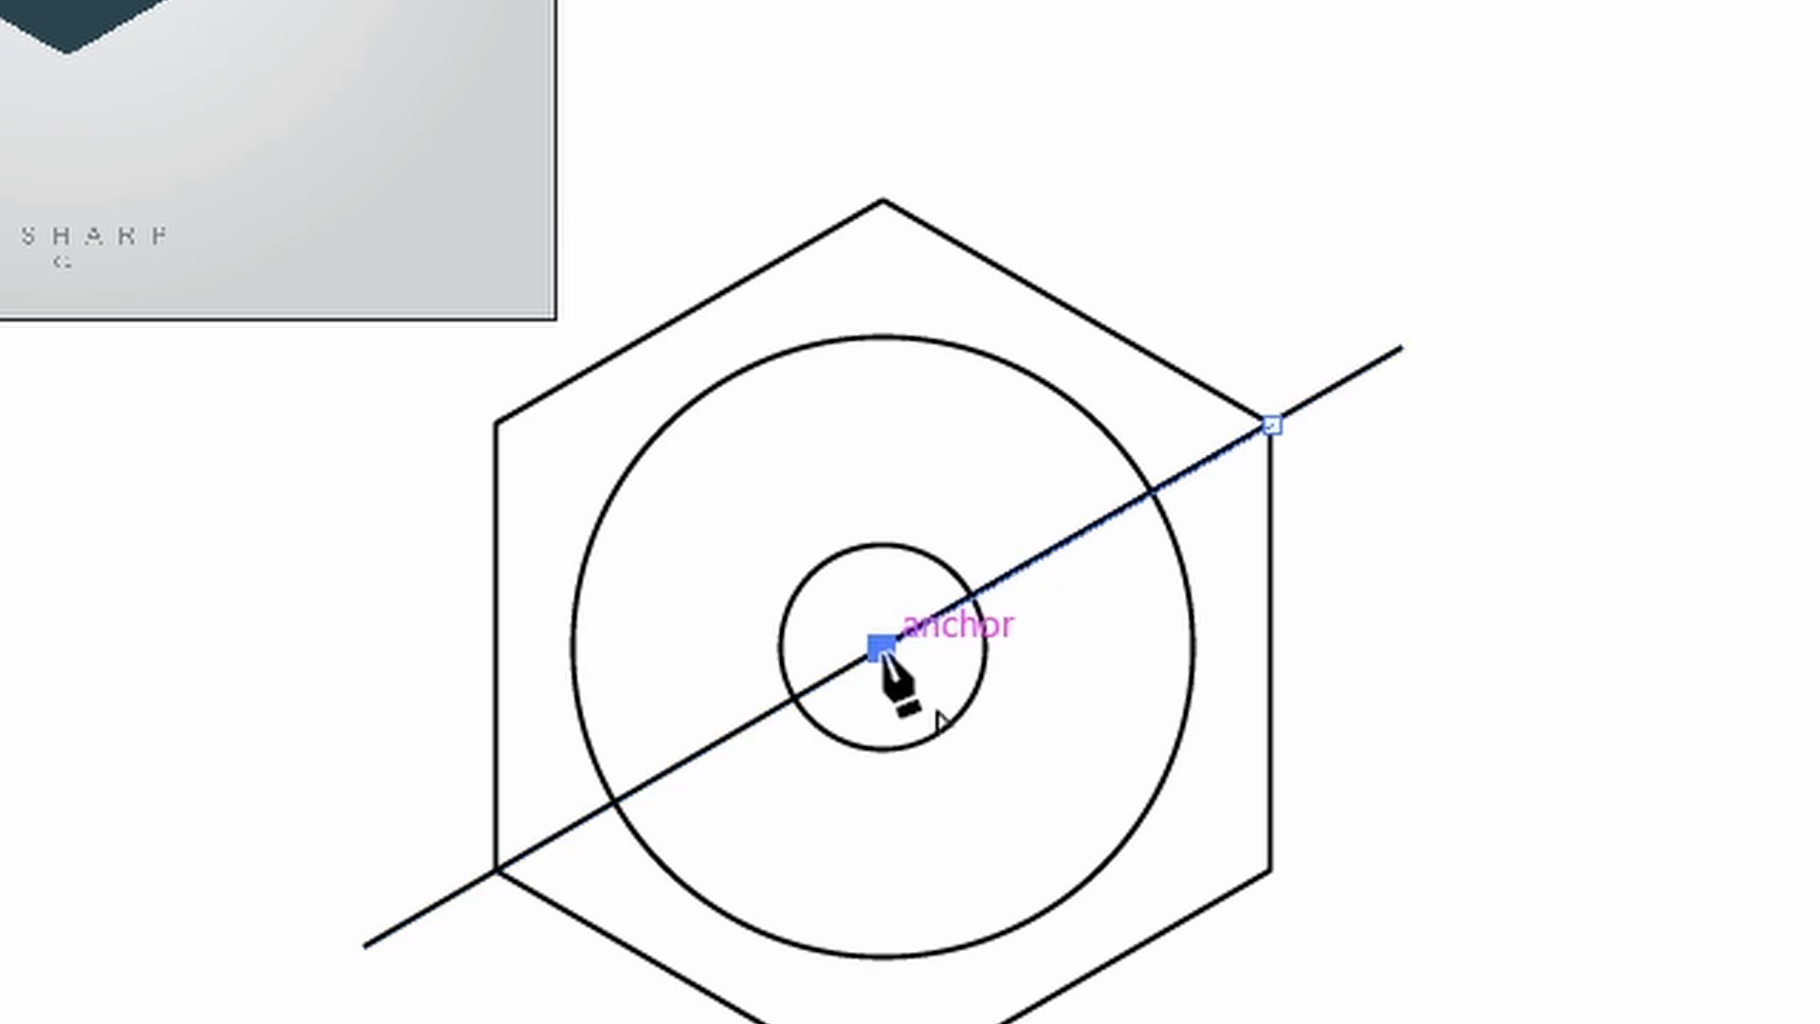
click(1269, 869)
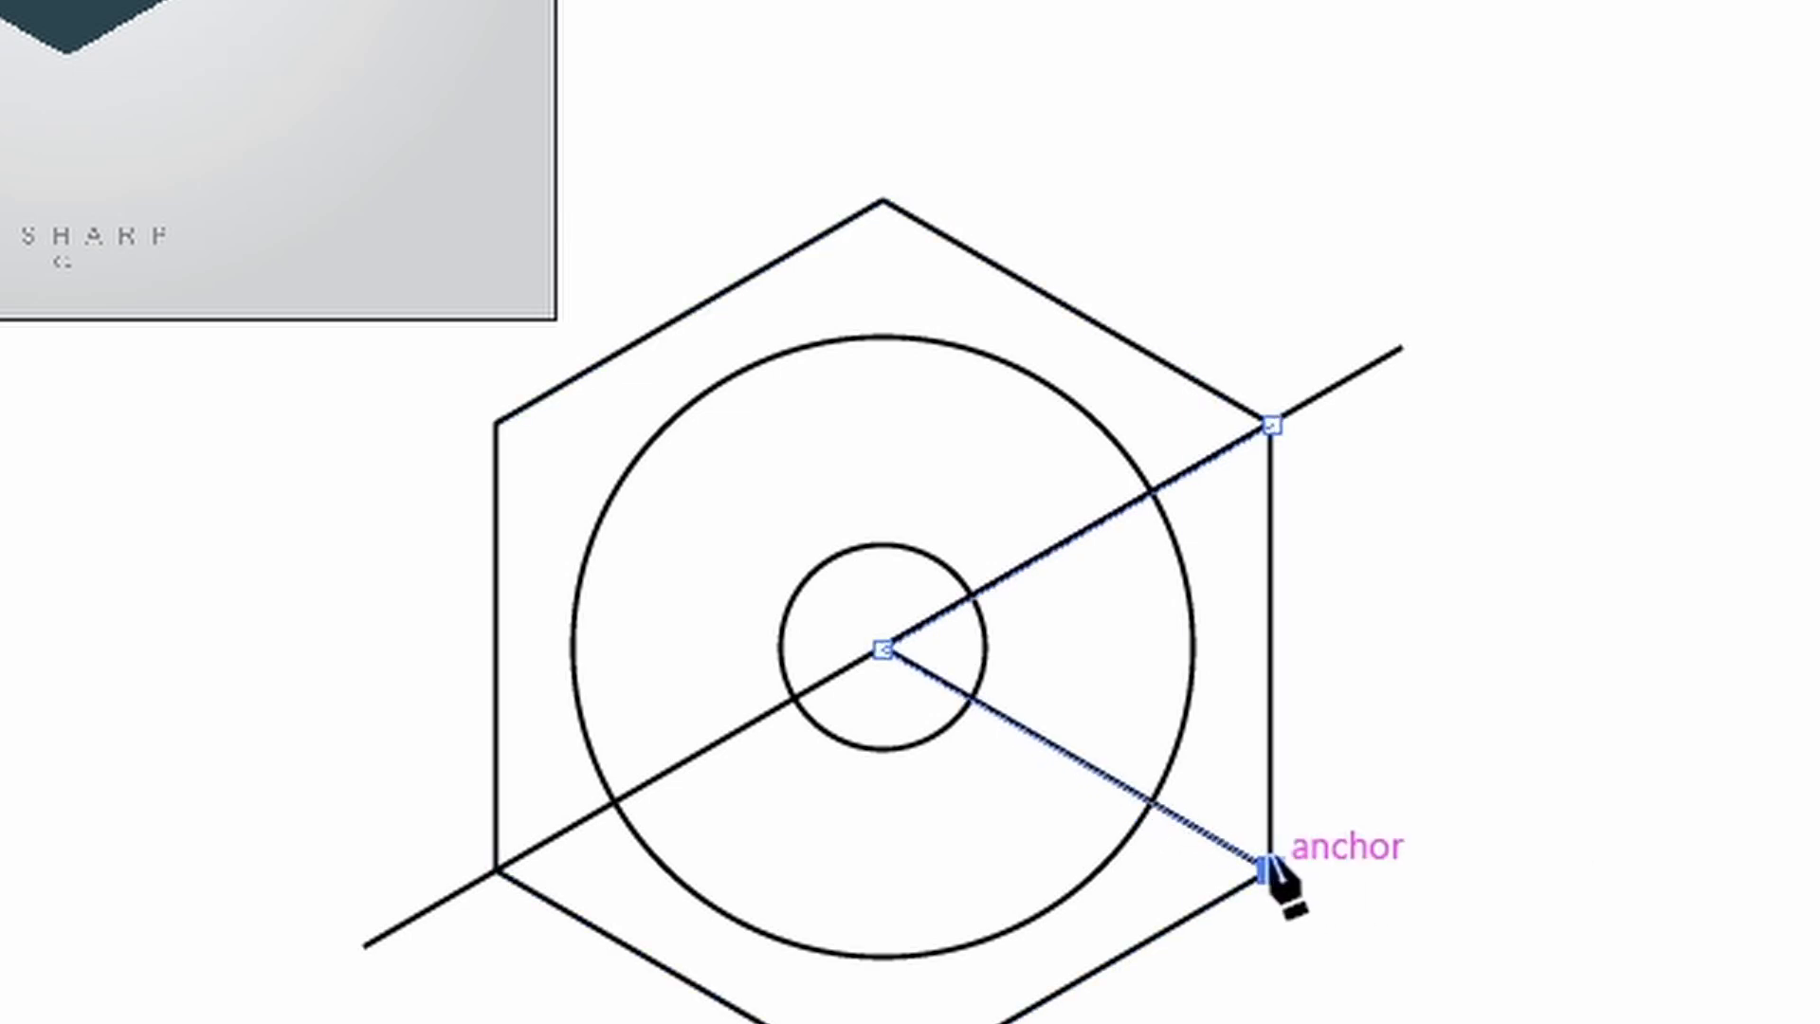
click(1269, 424)
key(v)
click(1534, 698)
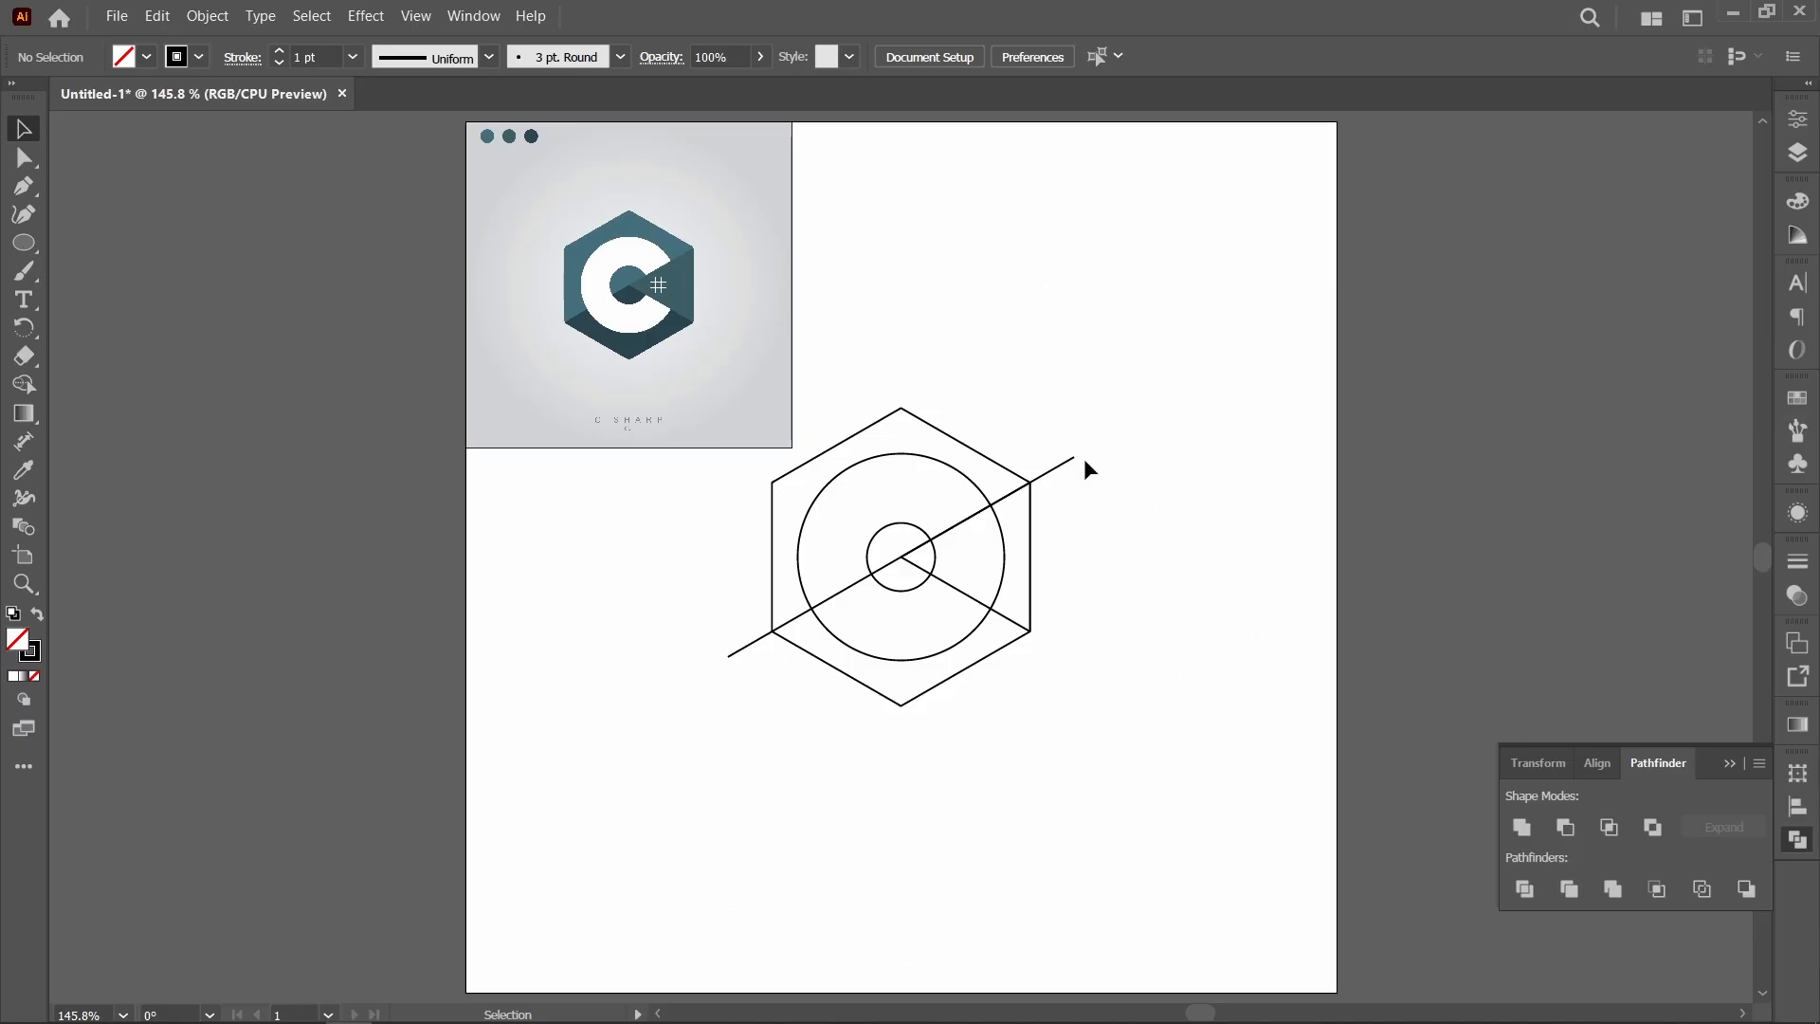
Fill the hexagon with the medium teal sampled from the upper part of the reference logo
click(963, 443)
key(i)
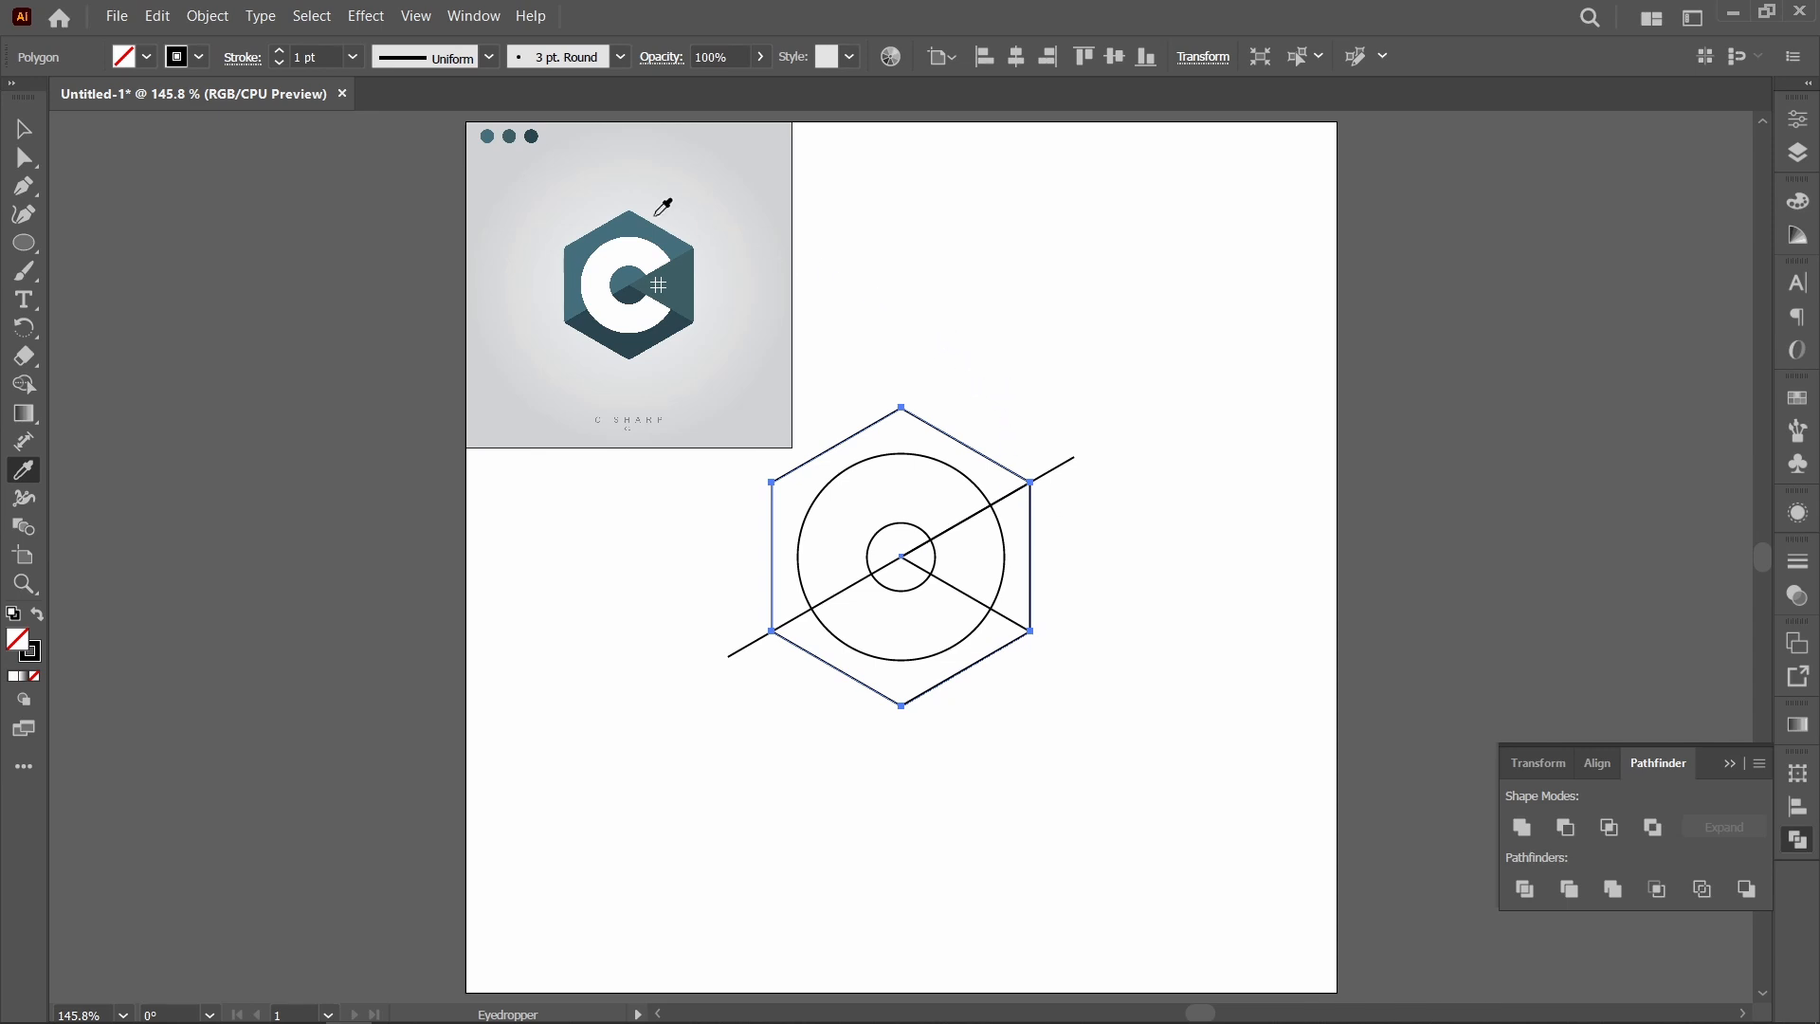
click(646, 221)
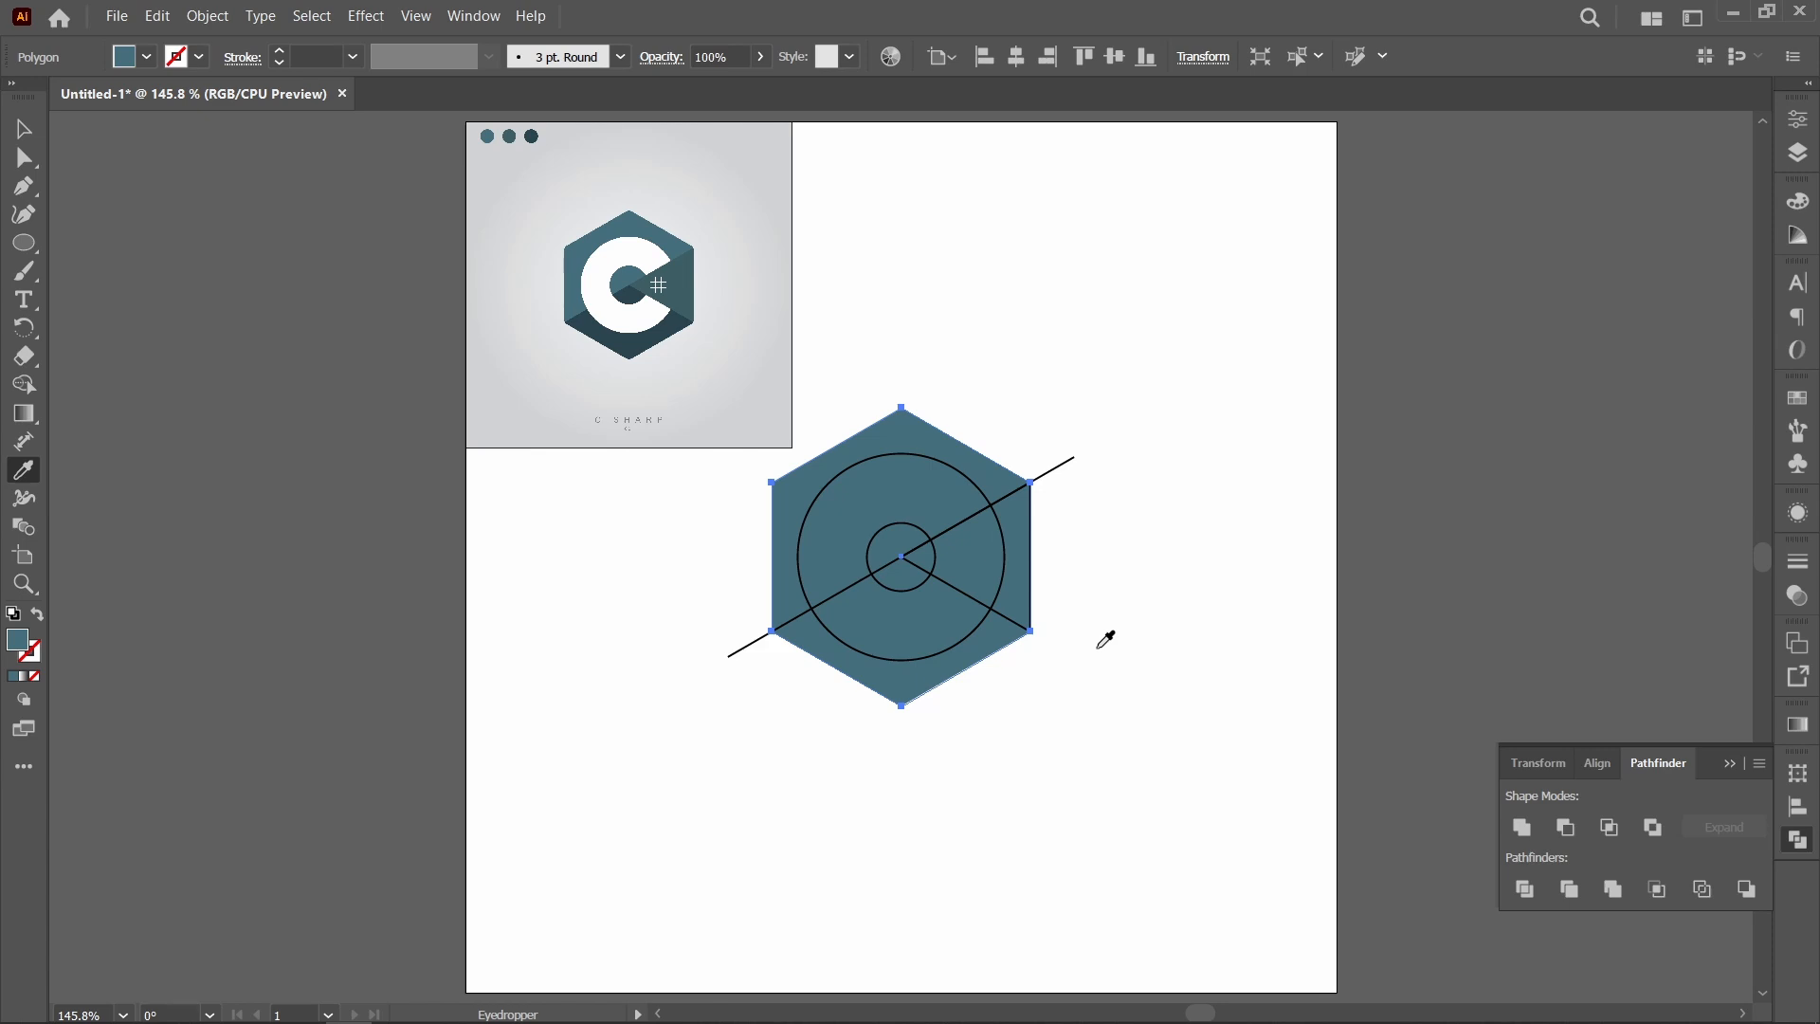
key(v)
Fill the circular ring with the white sampled from the reference logo's letter C
click(1003, 574)
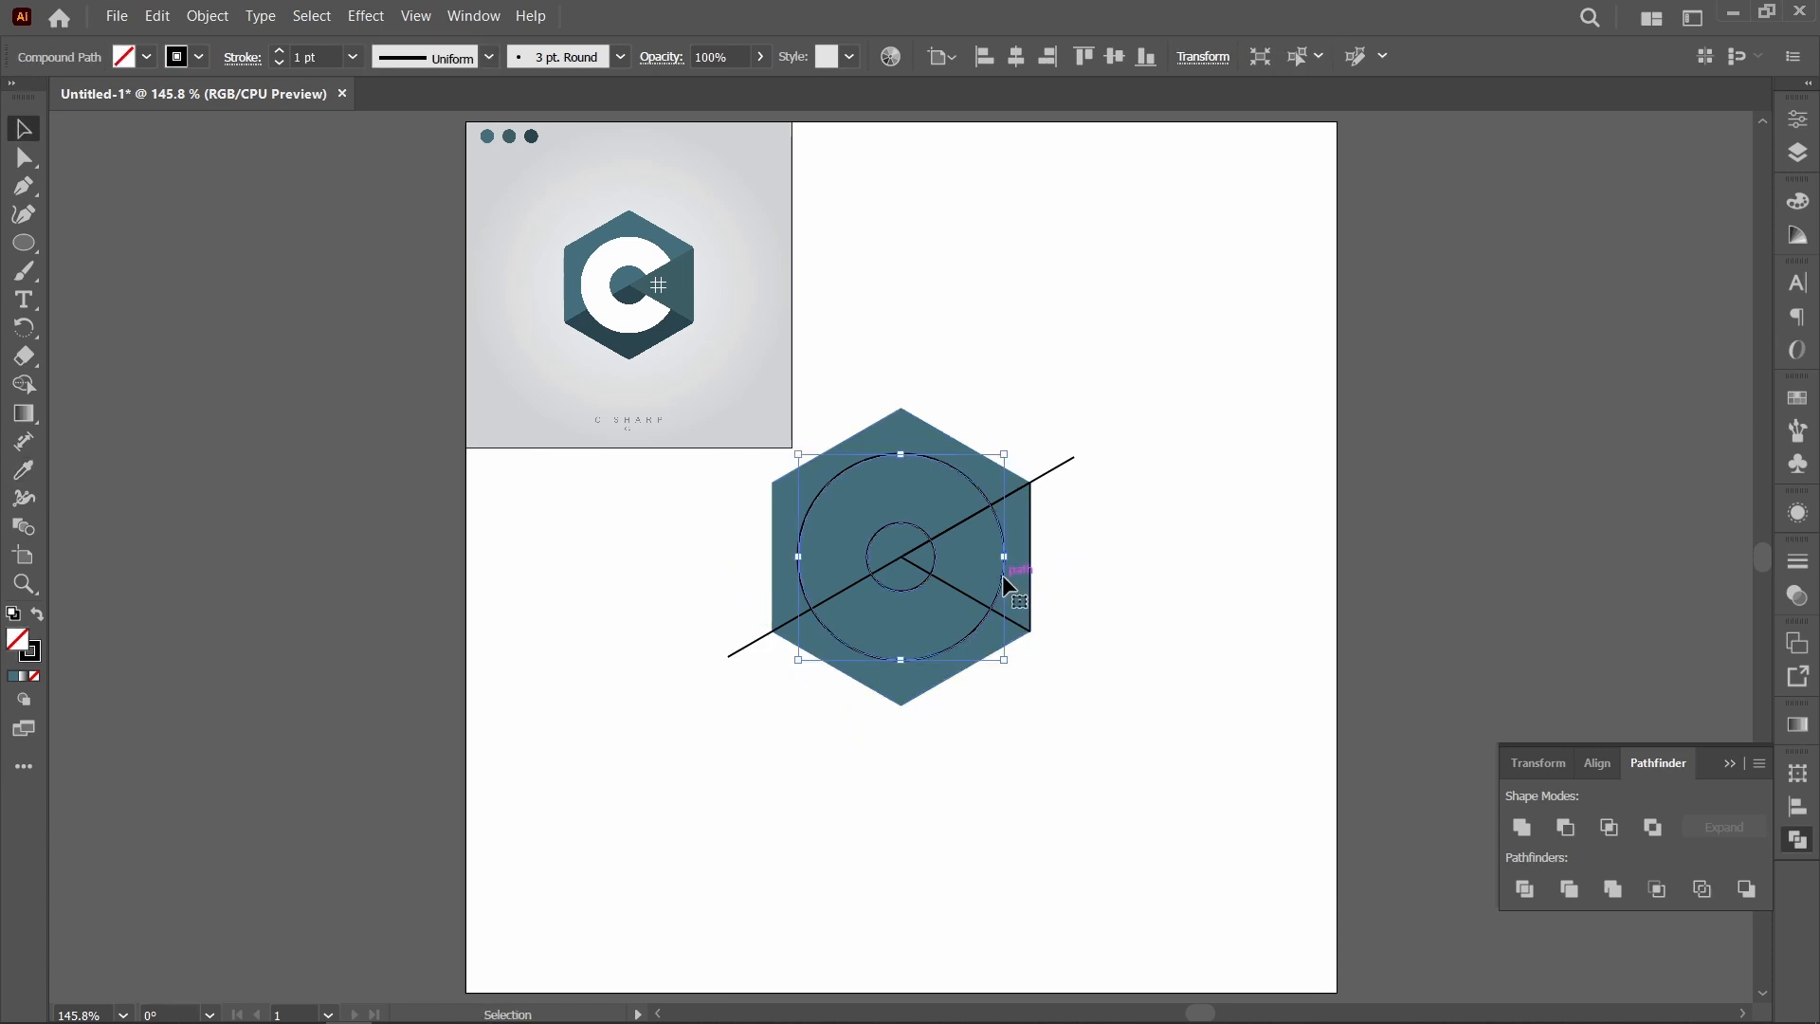
key(i)
click(642, 249)
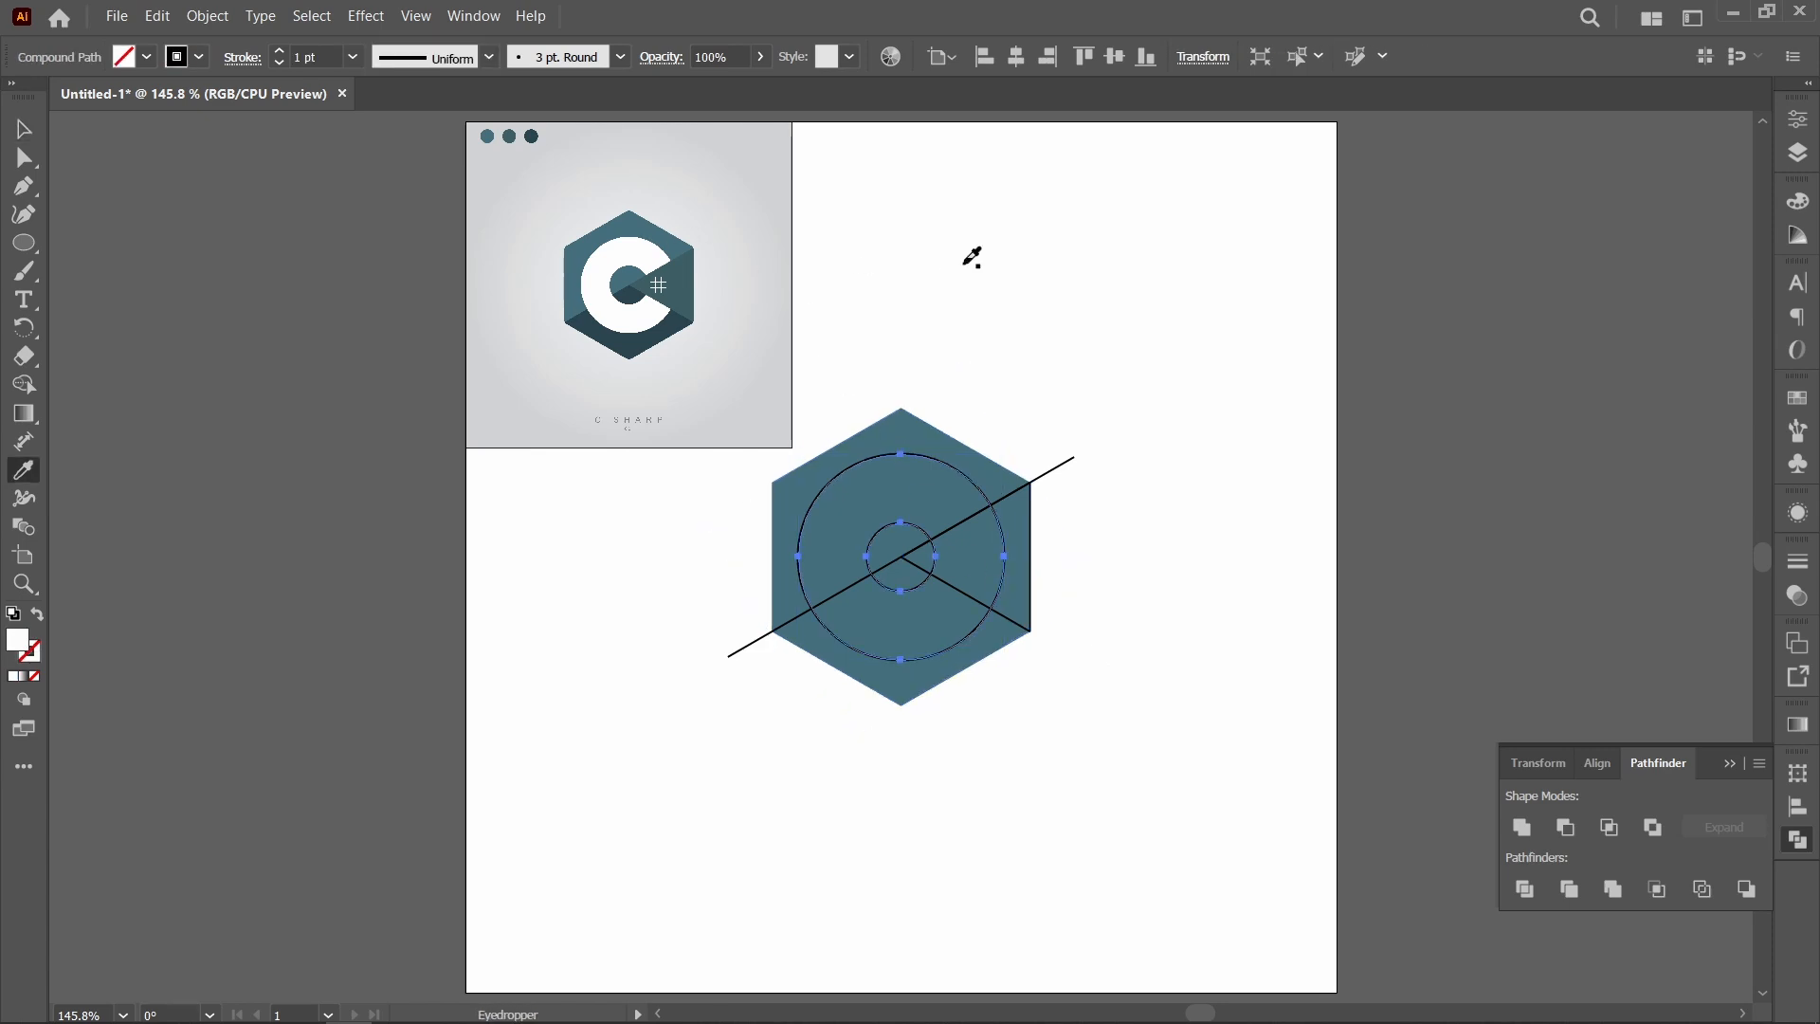
key(v)
click(1151, 572)
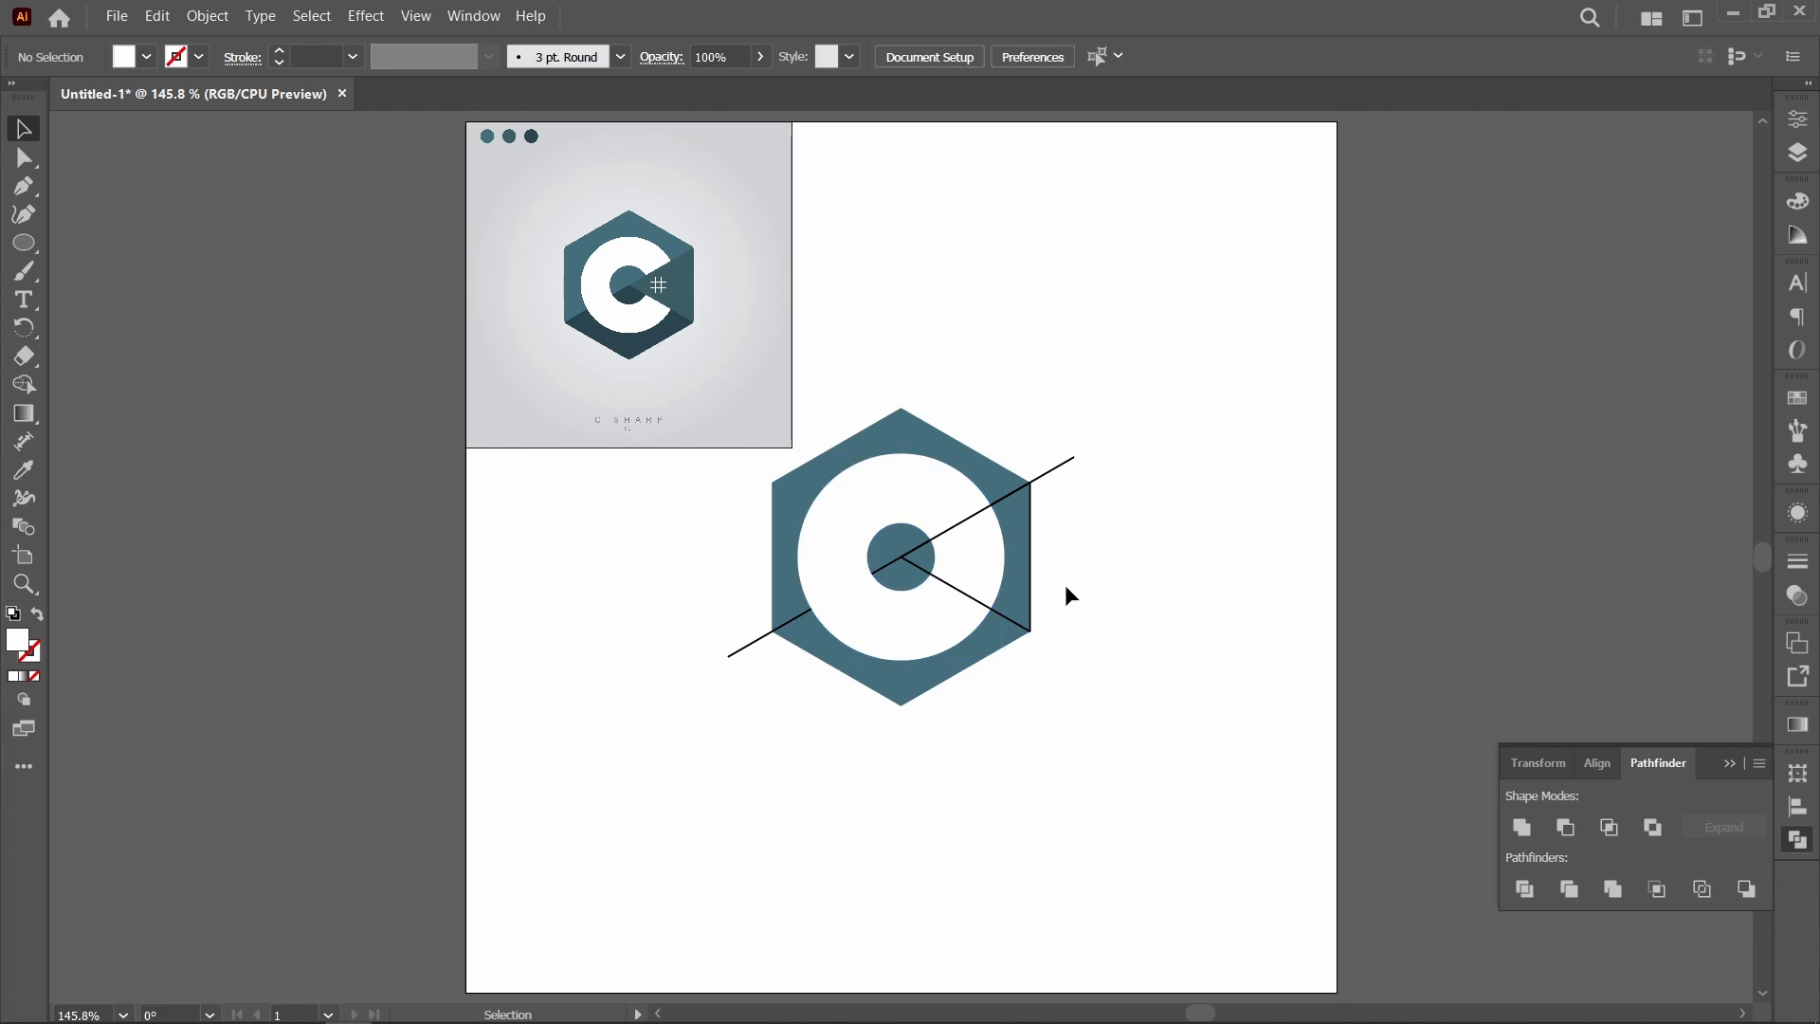
Fill the triangle with the darker teal sampled from the right section of the reference hexagon
click(1023, 626)
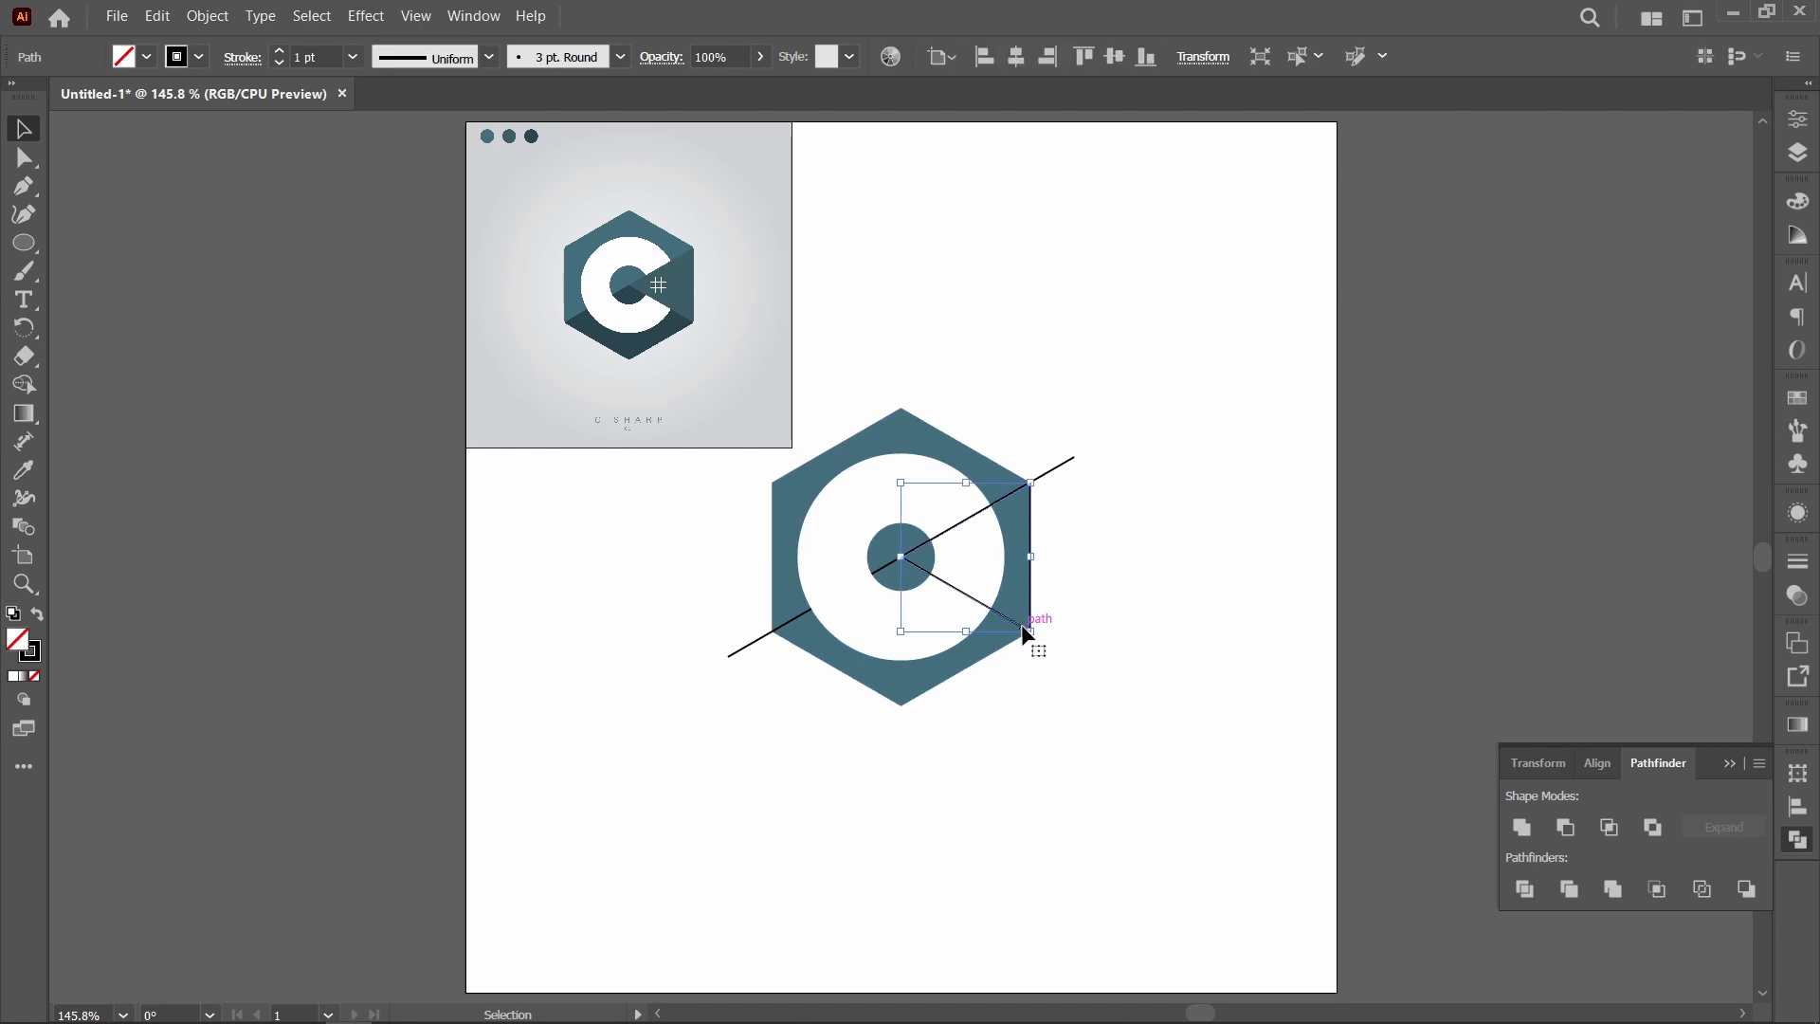
key(i)
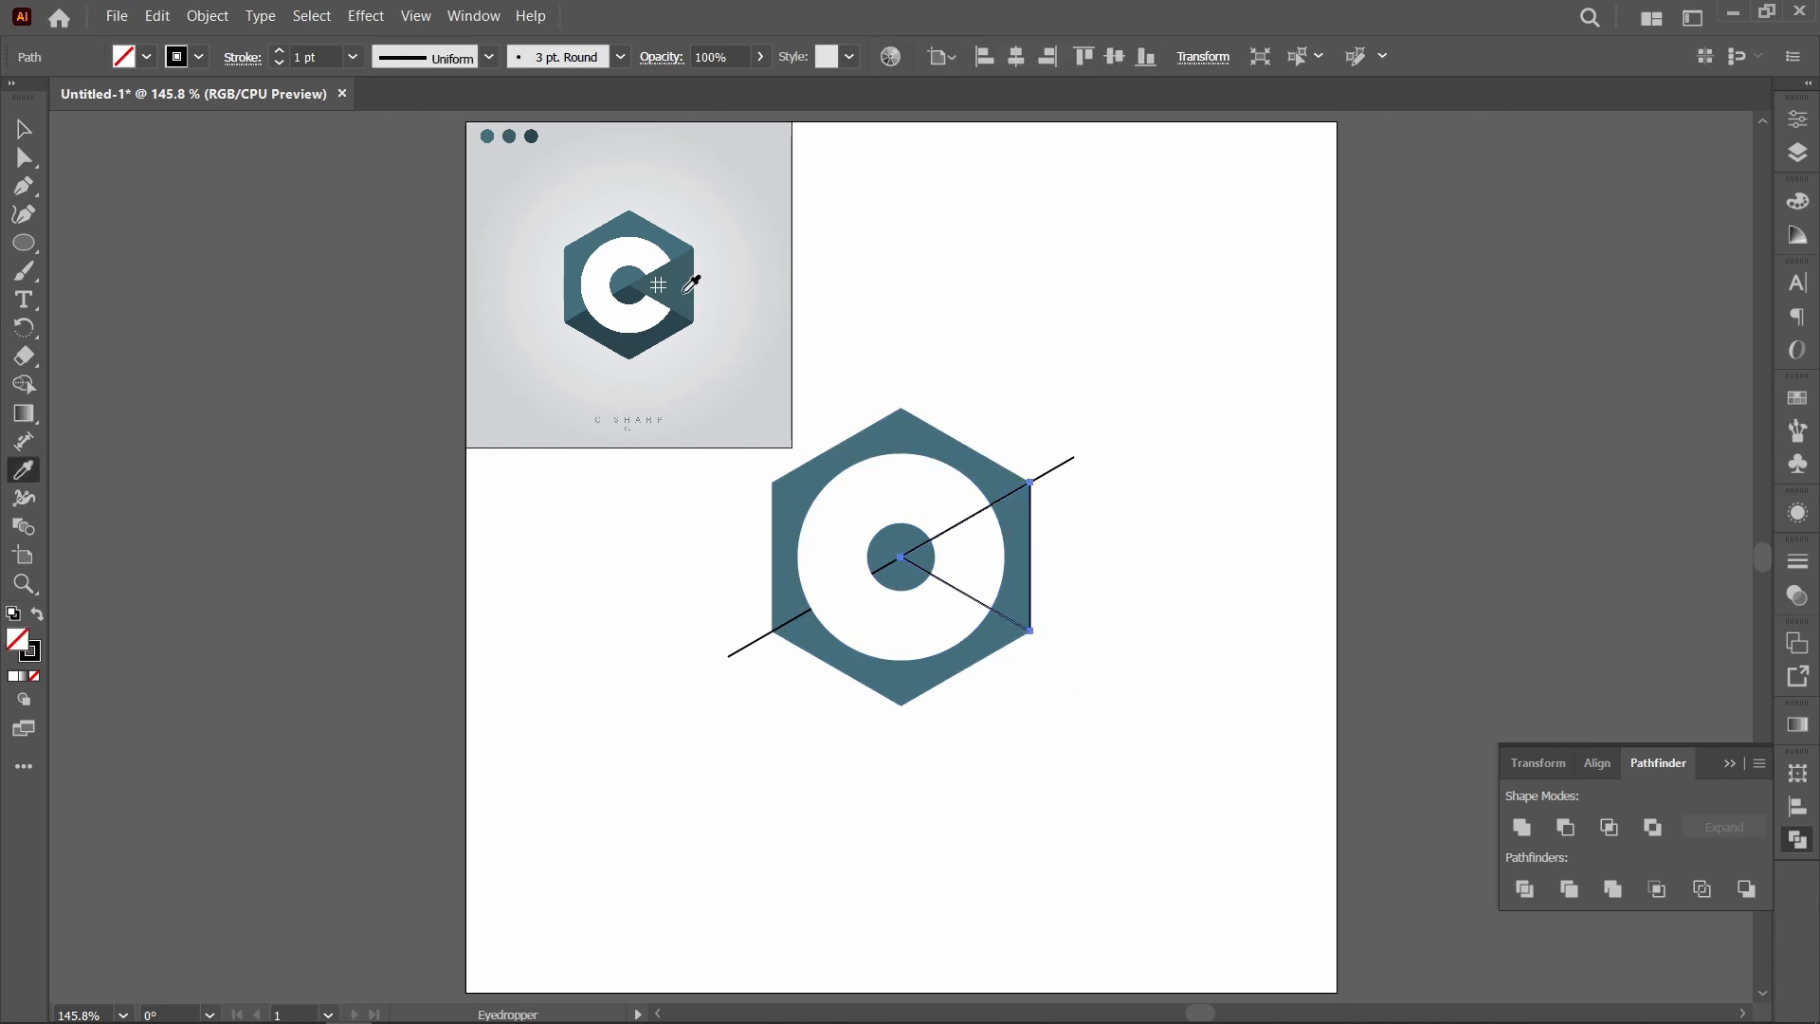
click(683, 283)
key(v)
click(1134, 792)
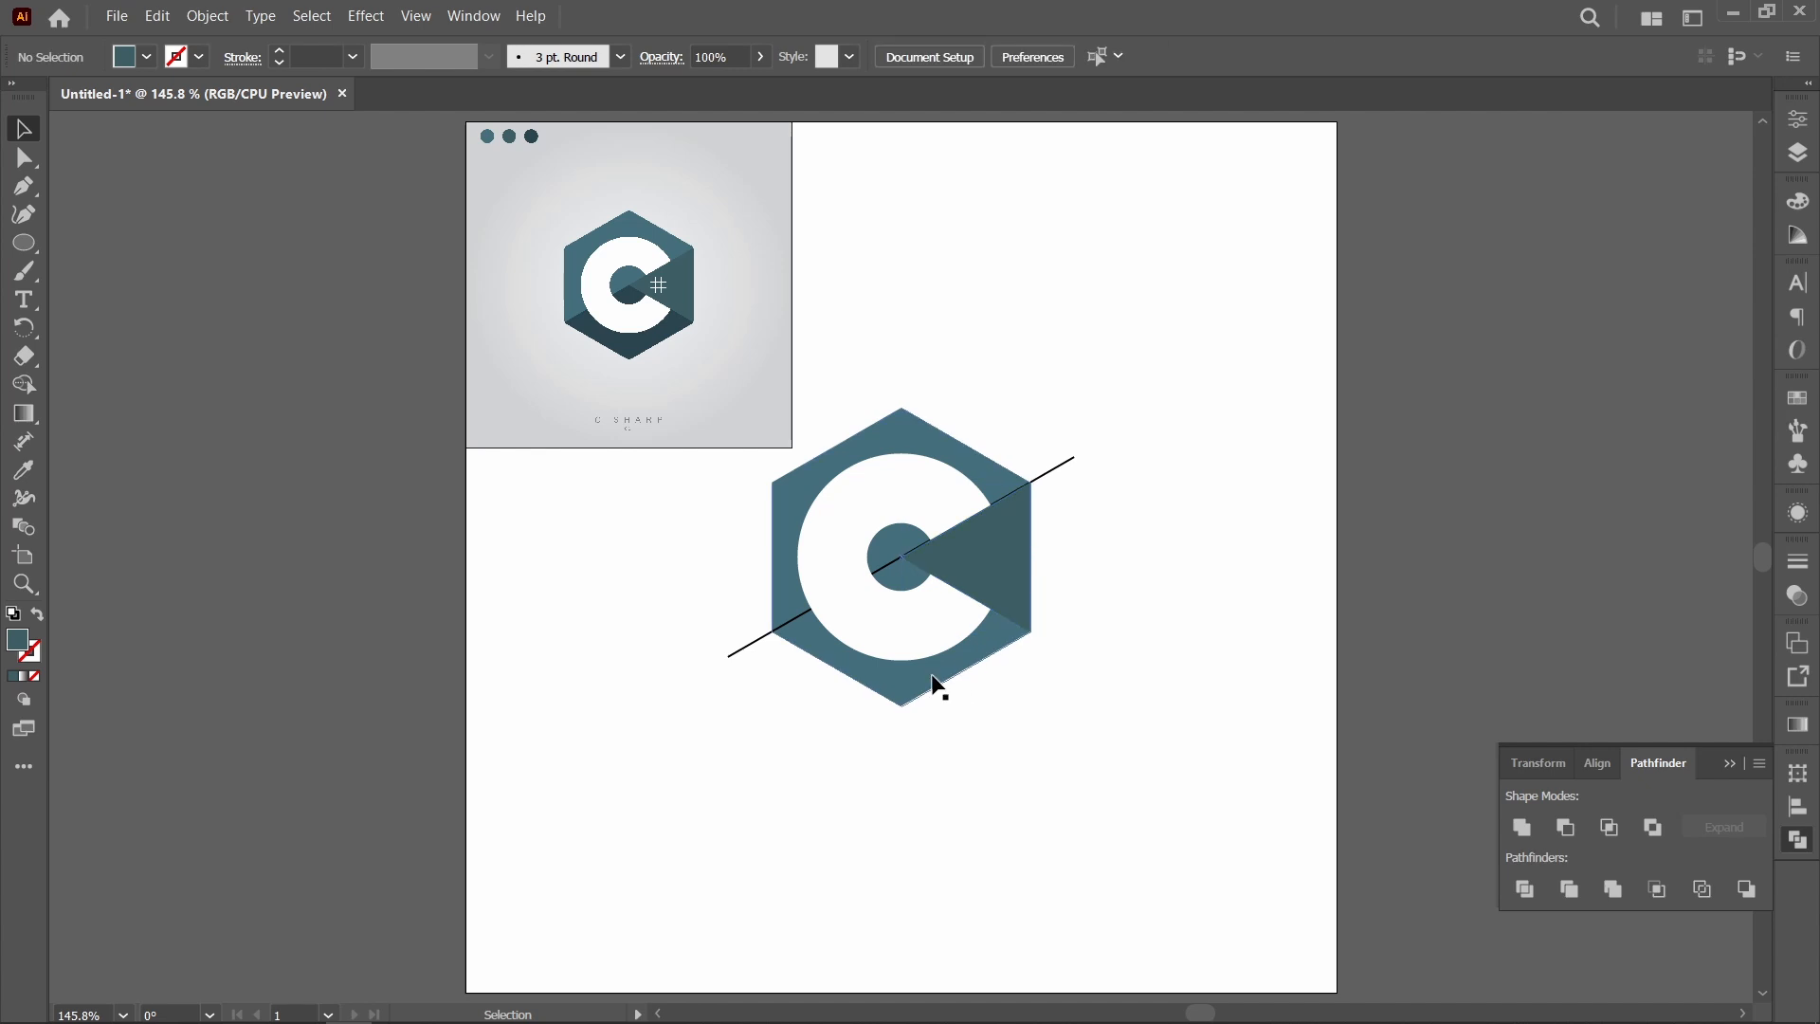
Round the hexagon's corners with a 4 mm live corner radius
click(934, 685)
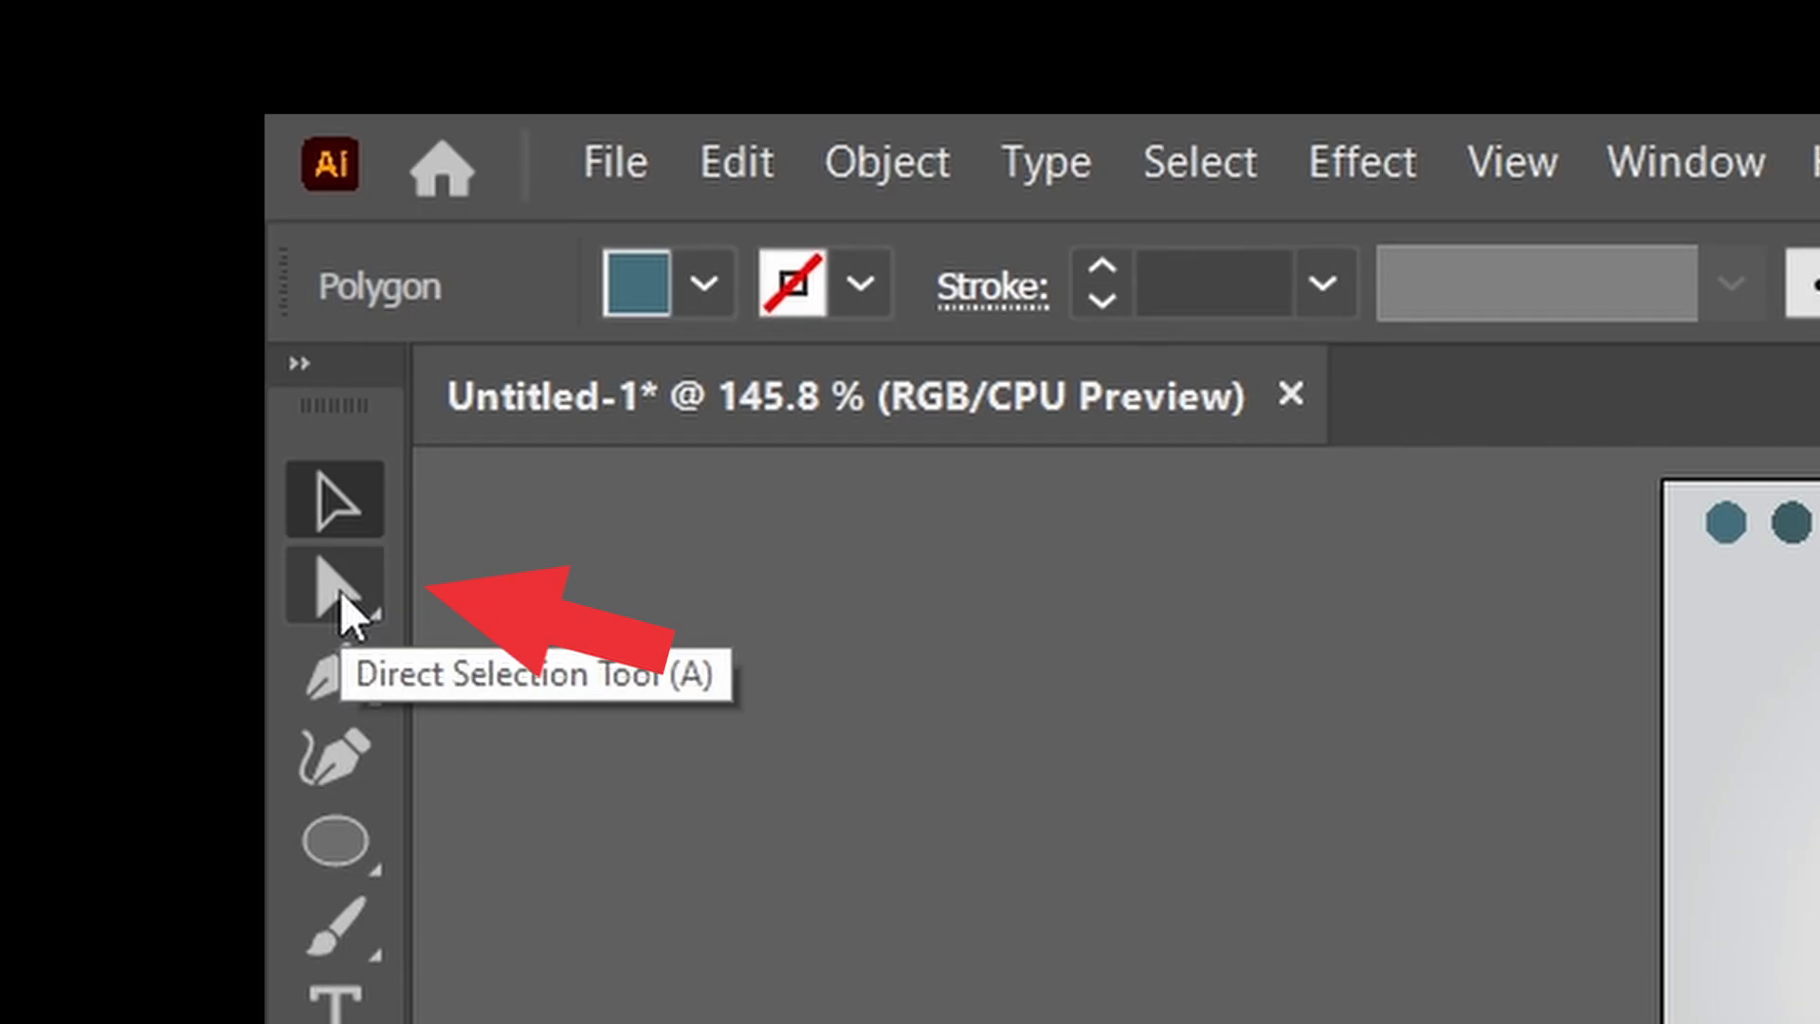
click(340, 593)
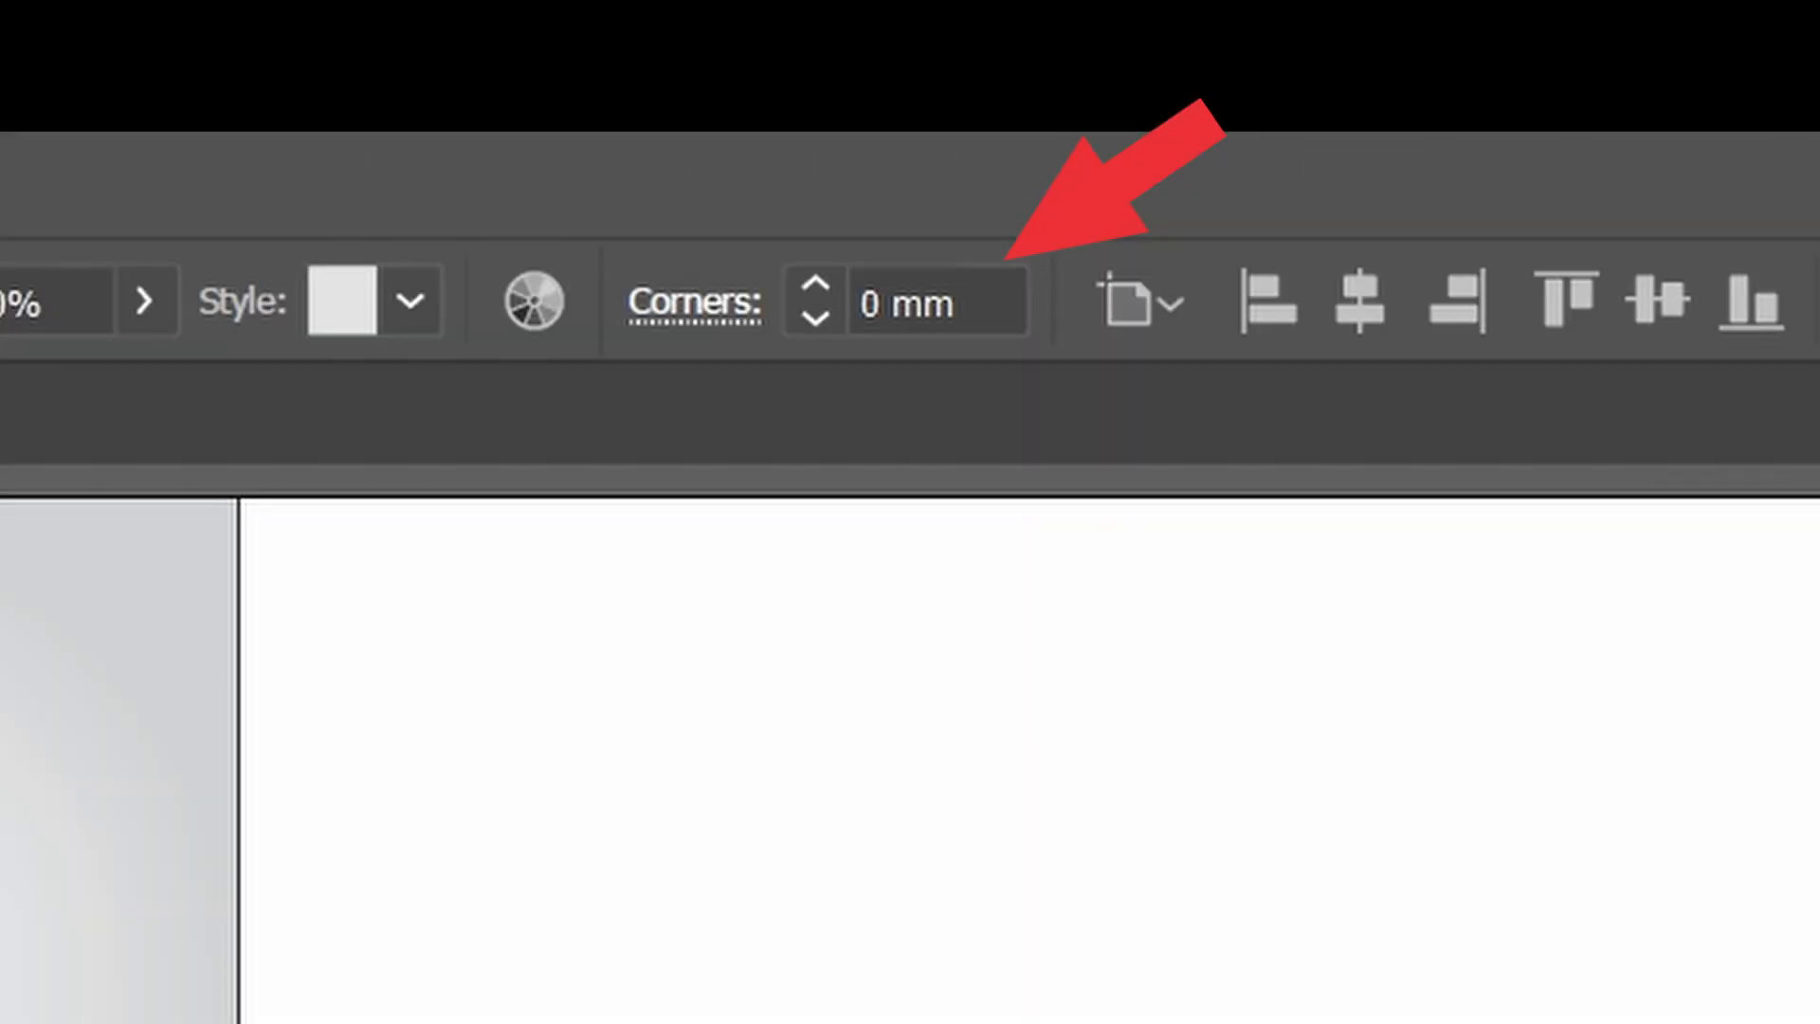
click(964, 296)
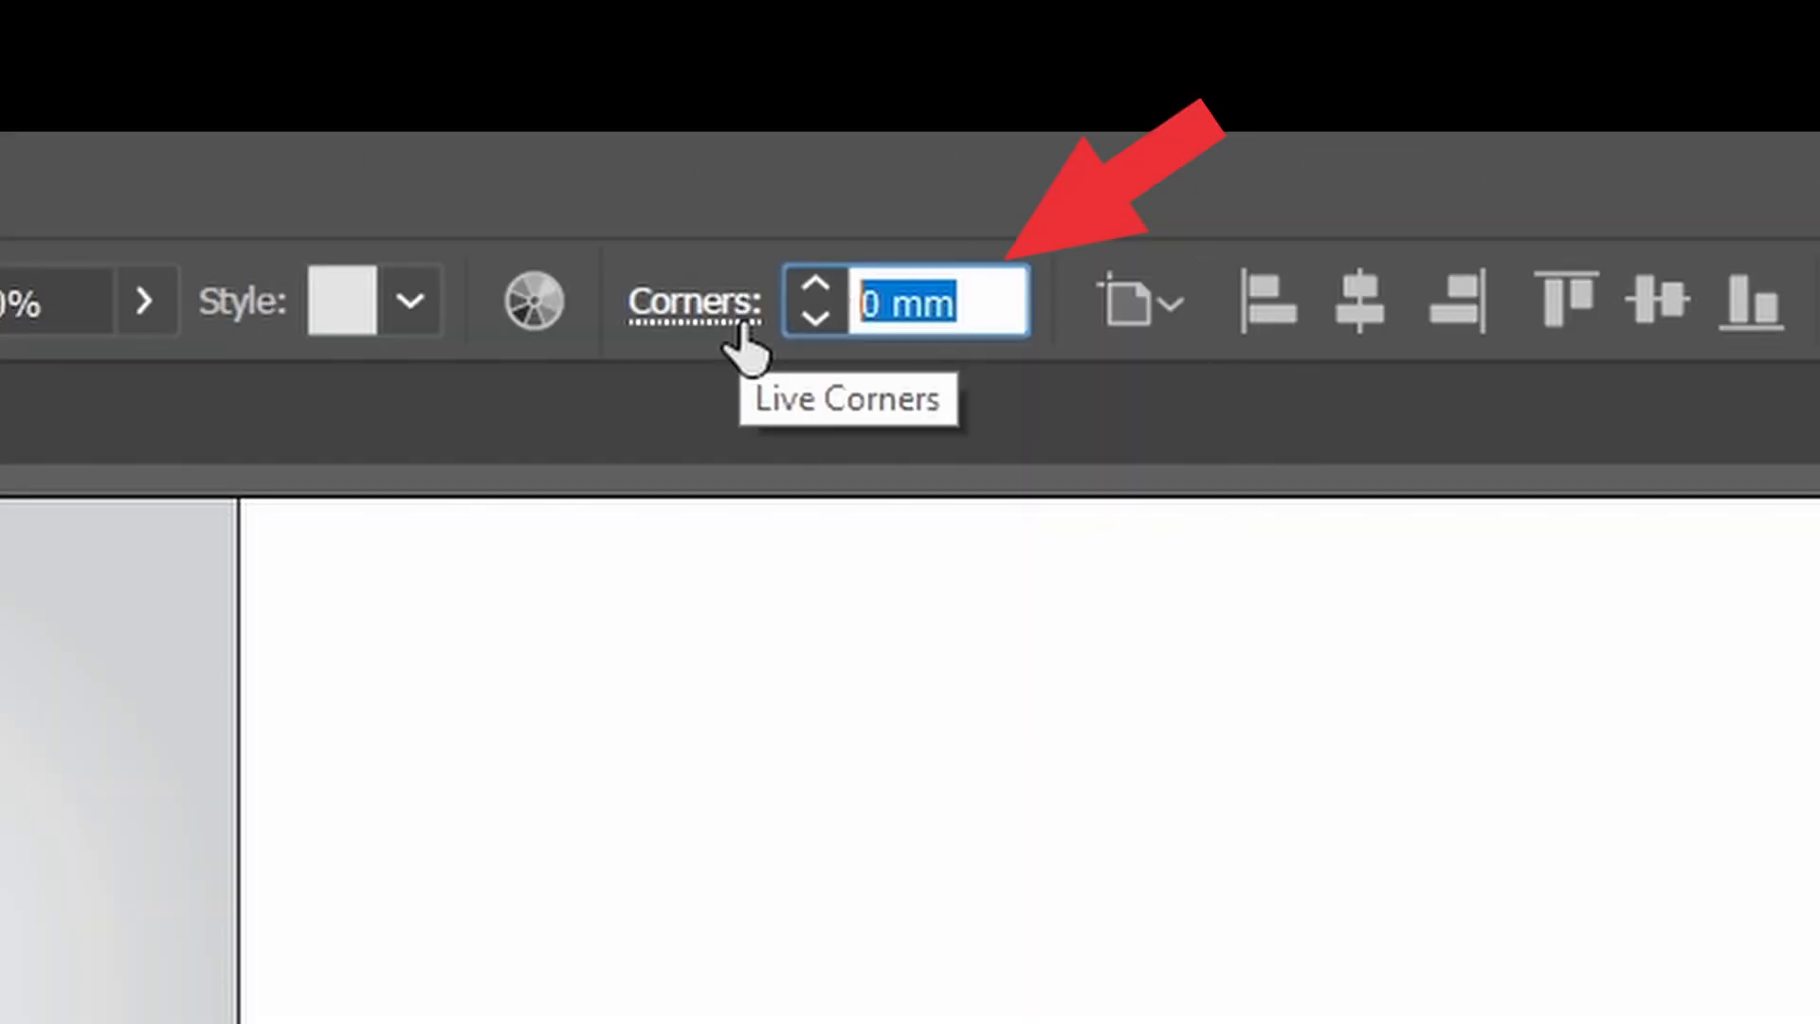
text(4)
key(Return)
Select all the logo shapes and enlarge them together around their center
drag(1082, 736, 851, 385)
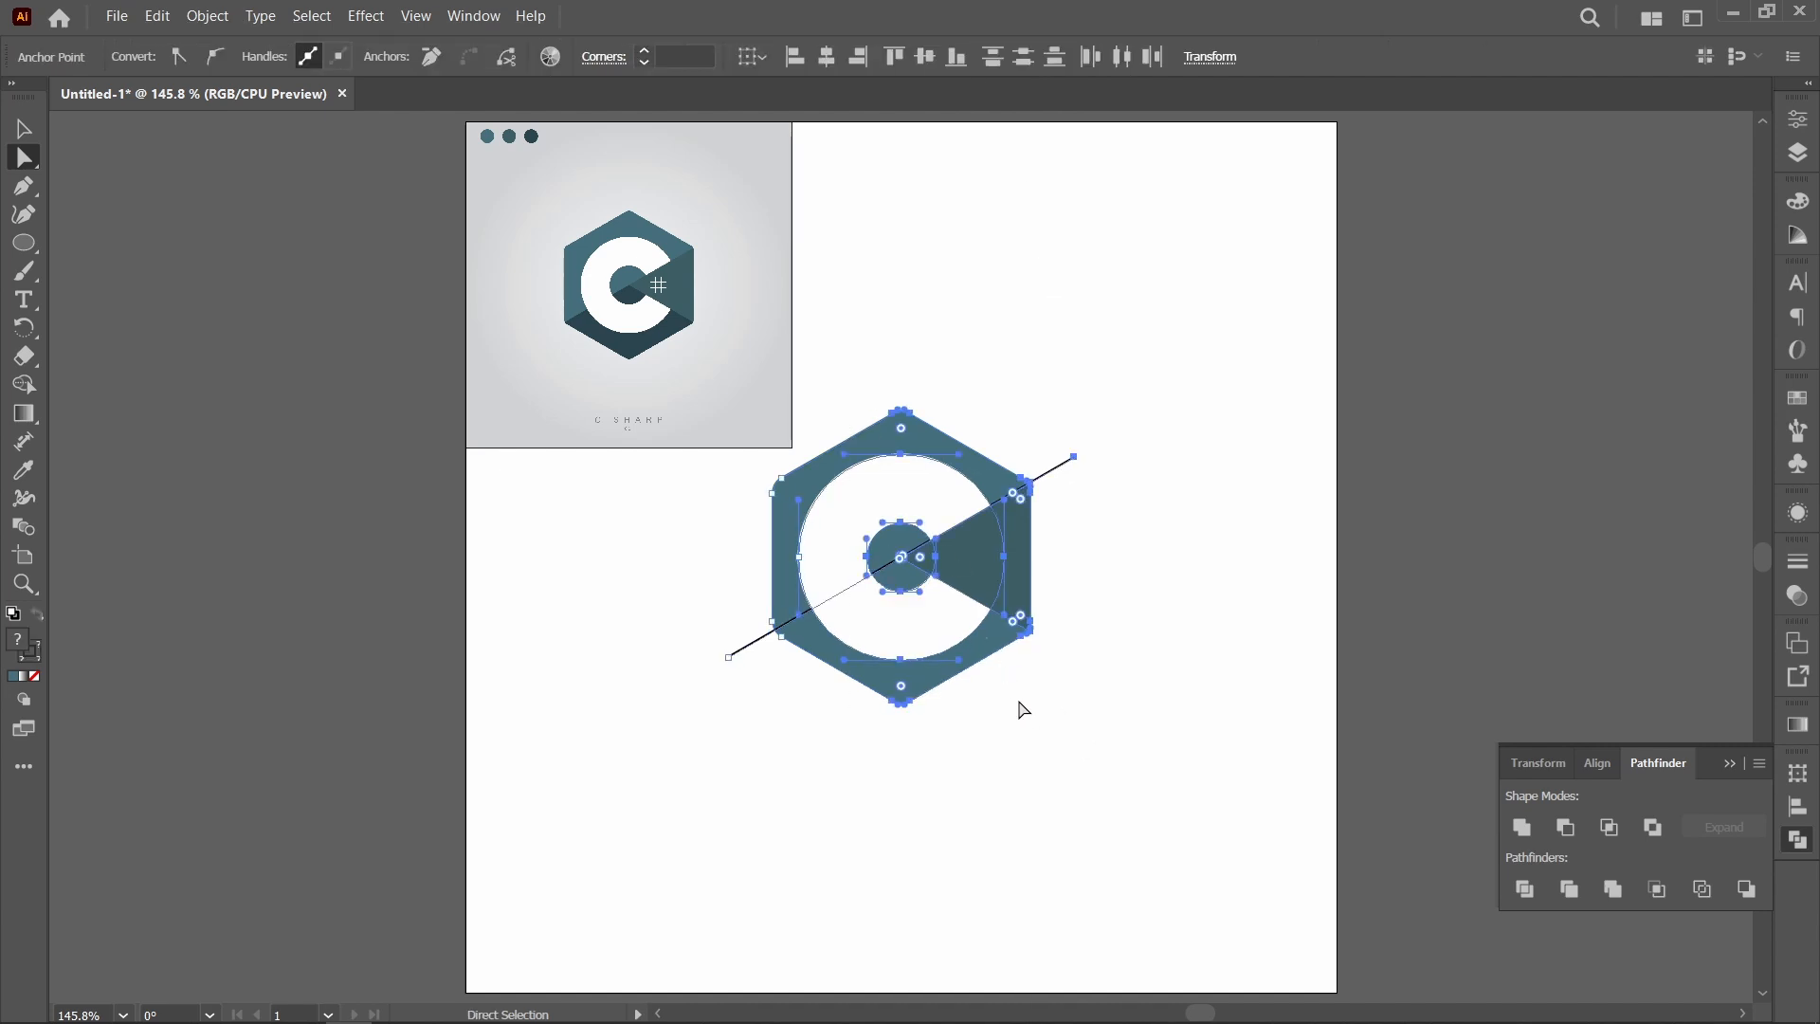
key(v)
drag(1074, 704, 1214, 820)
click(1015, 253)
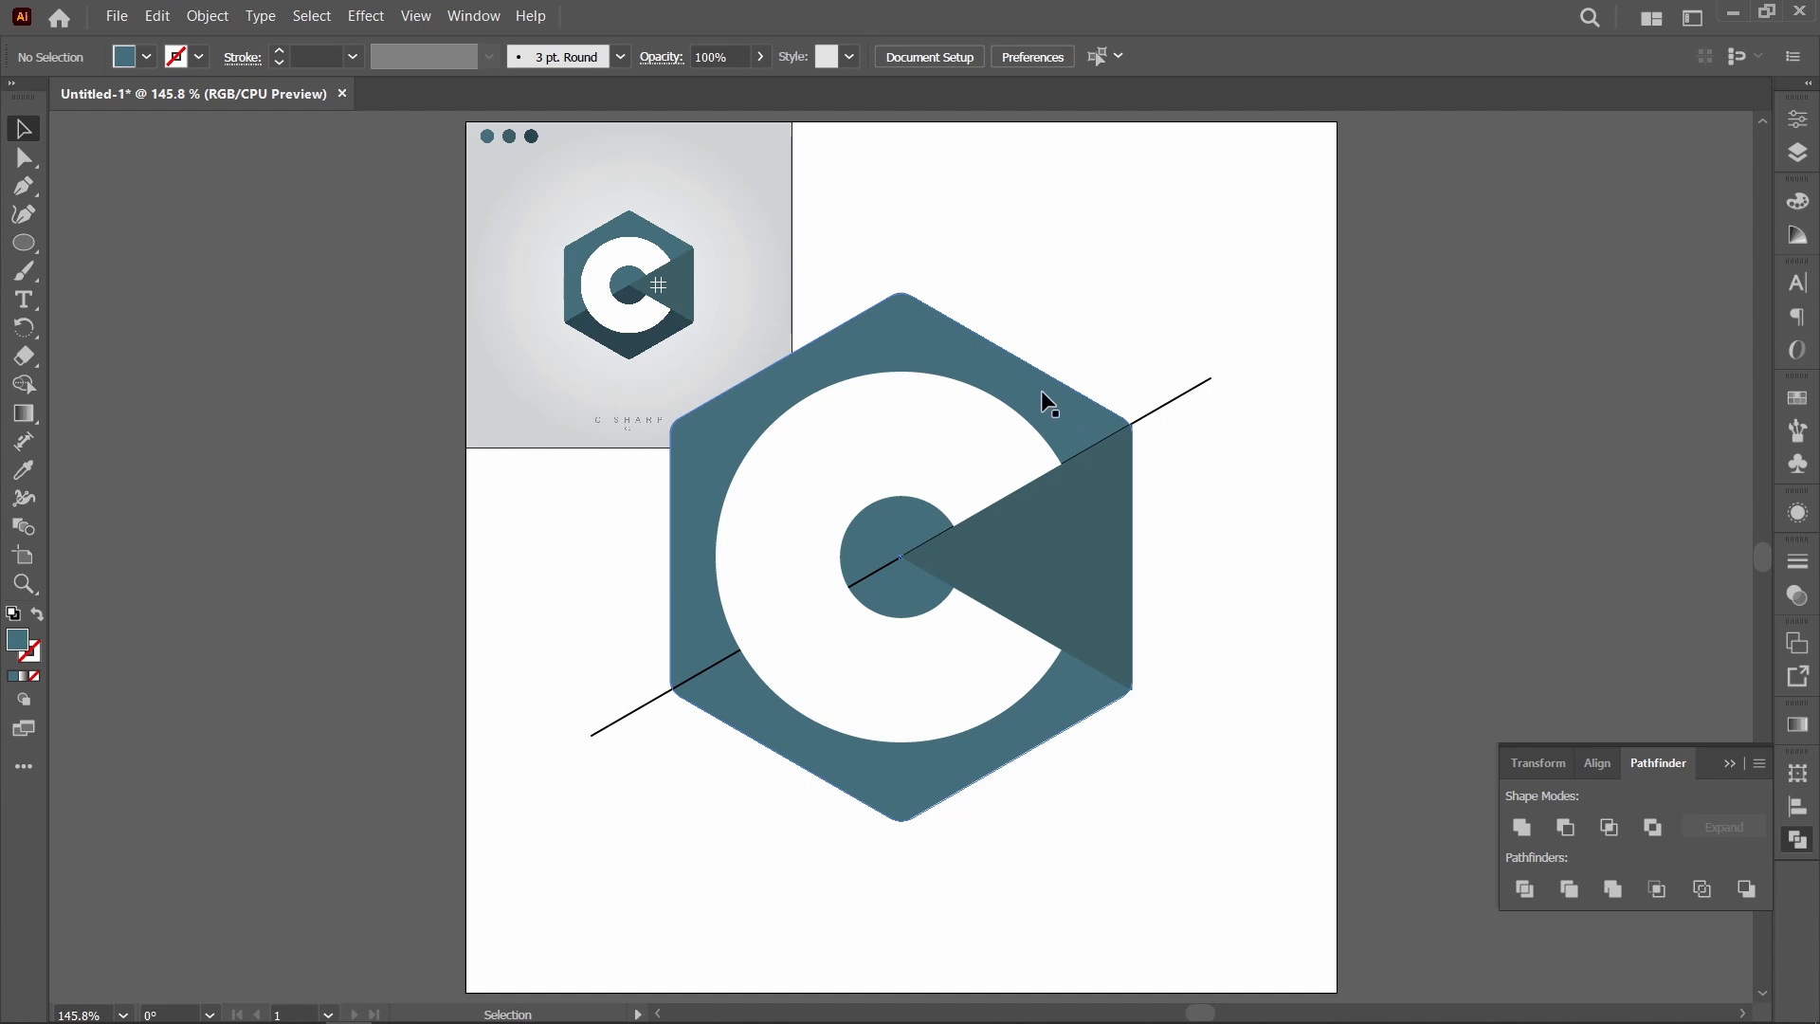
Divide the hexagon along the diagonal line using the Pathfinder Divide operation
click(1058, 410)
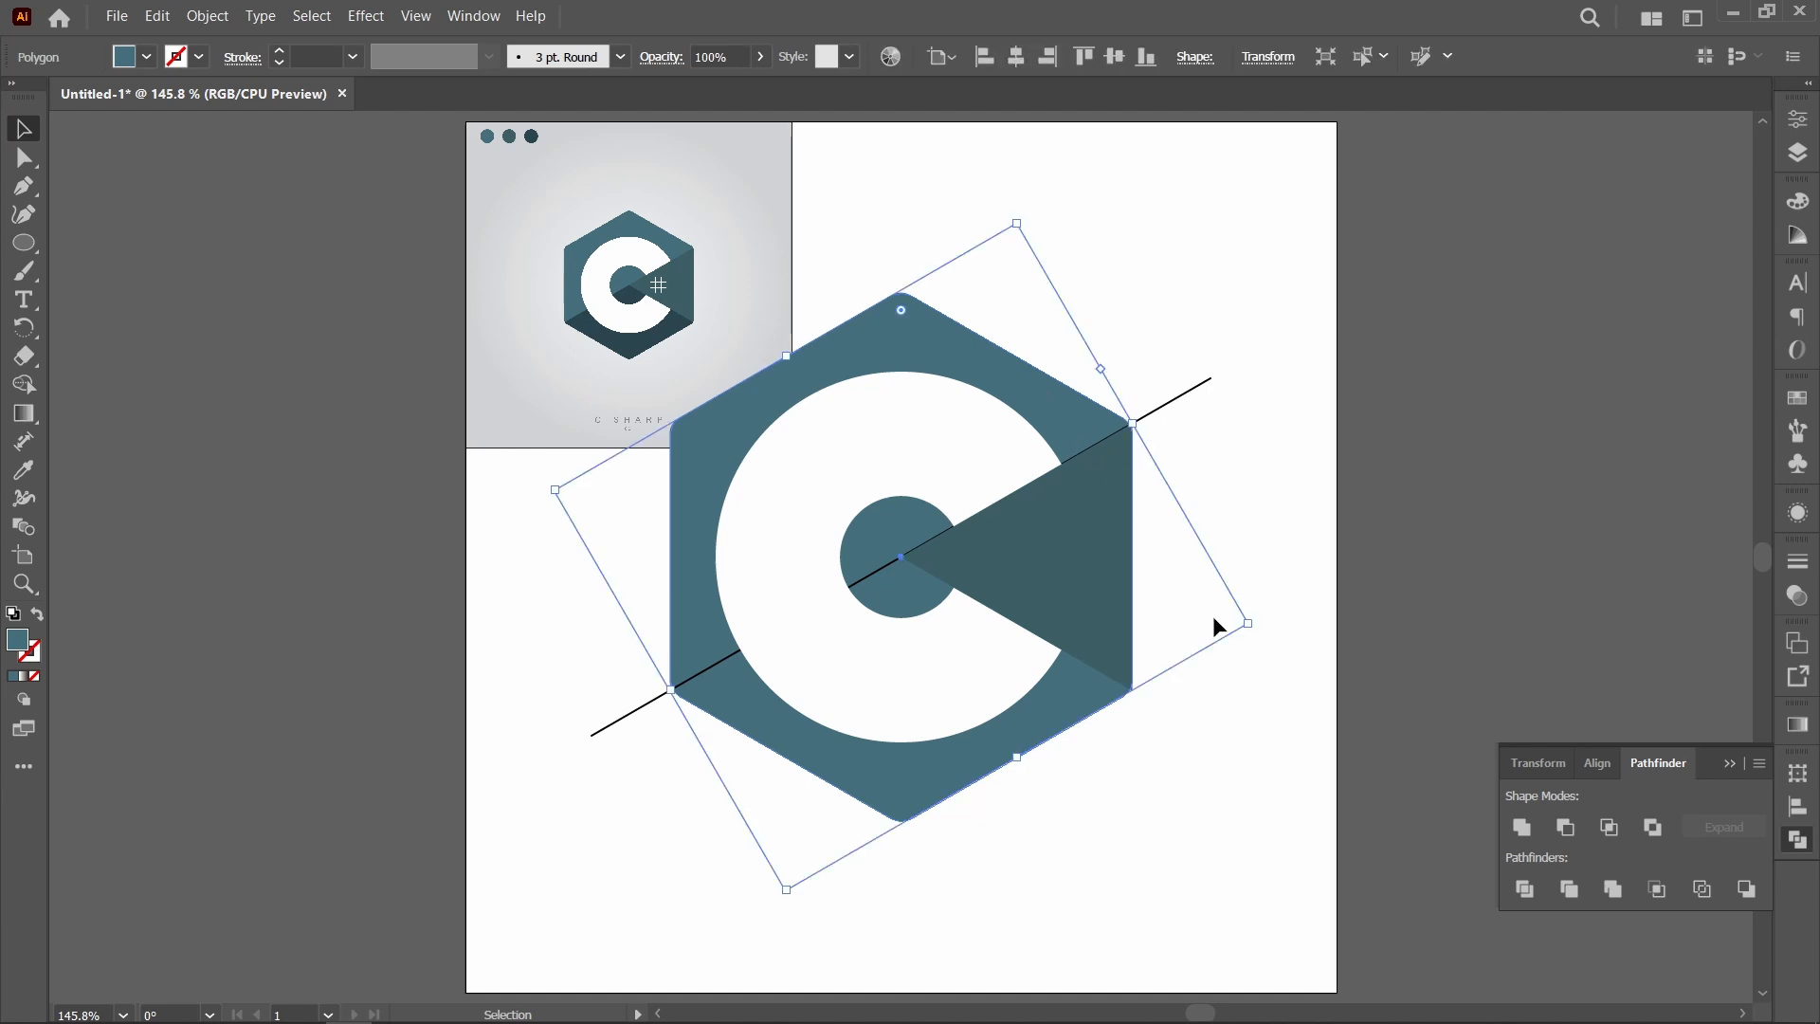
click(1185, 776)
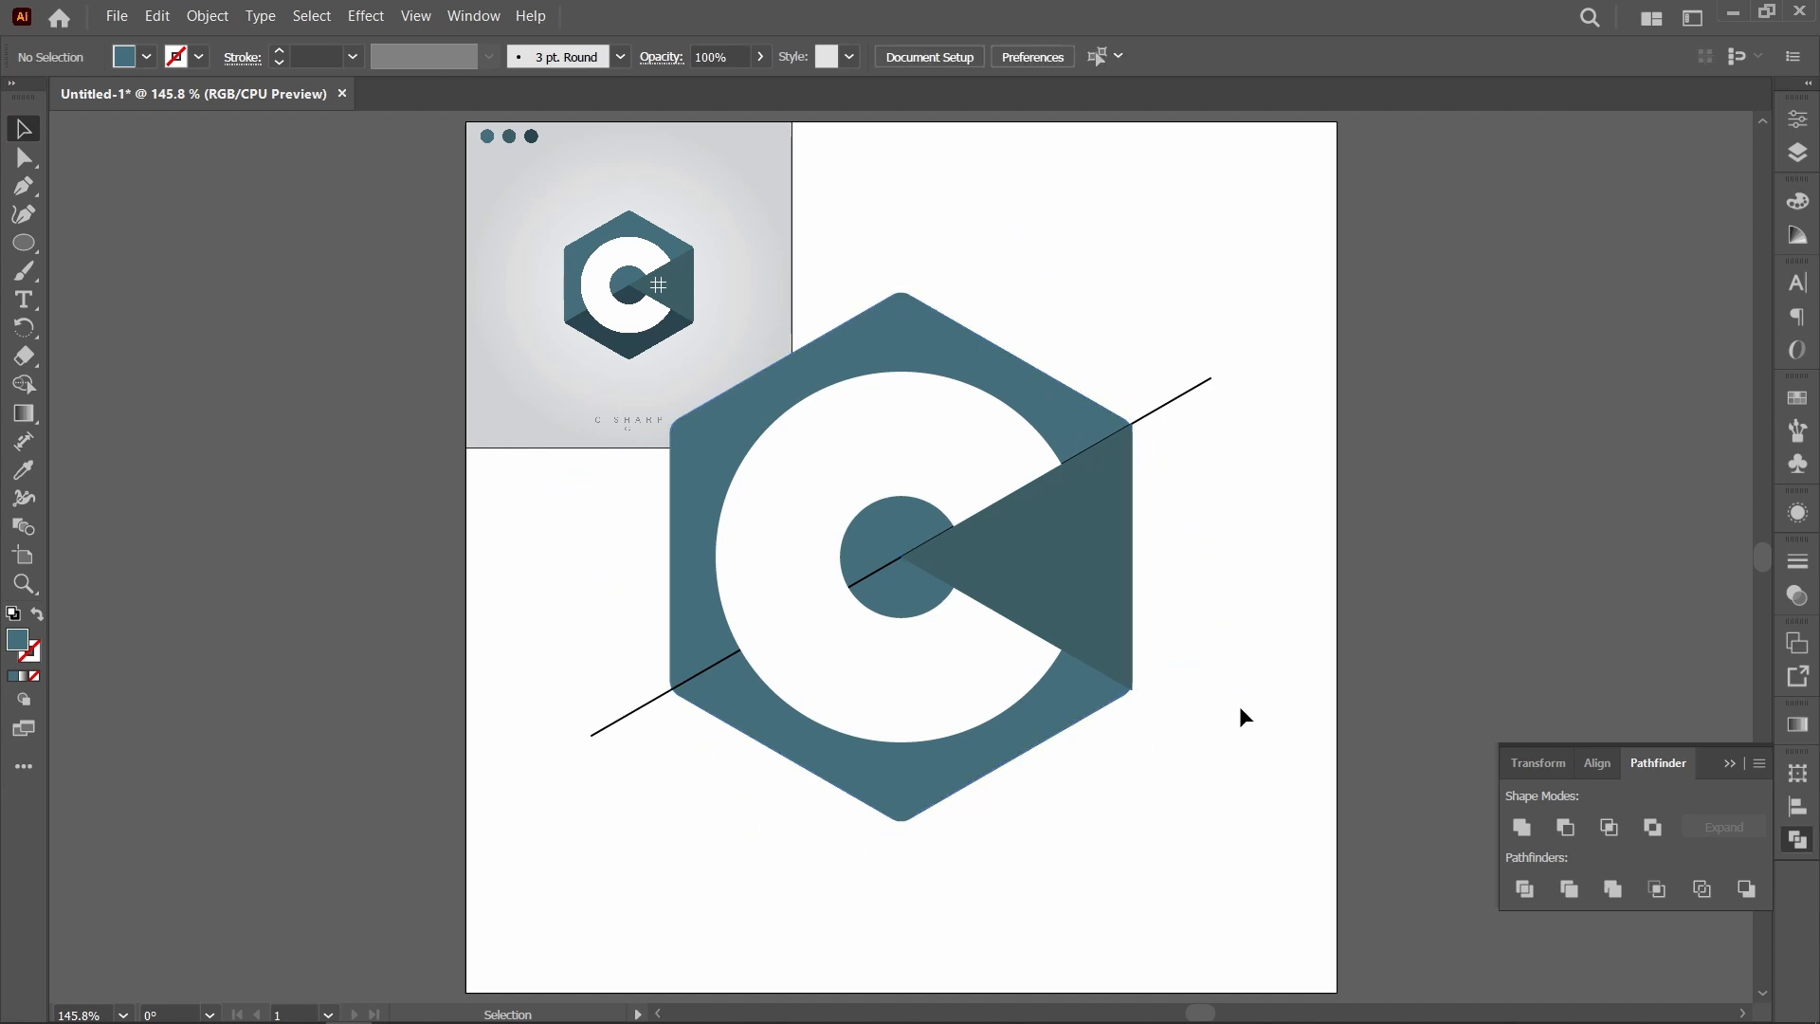
click(1153, 420)
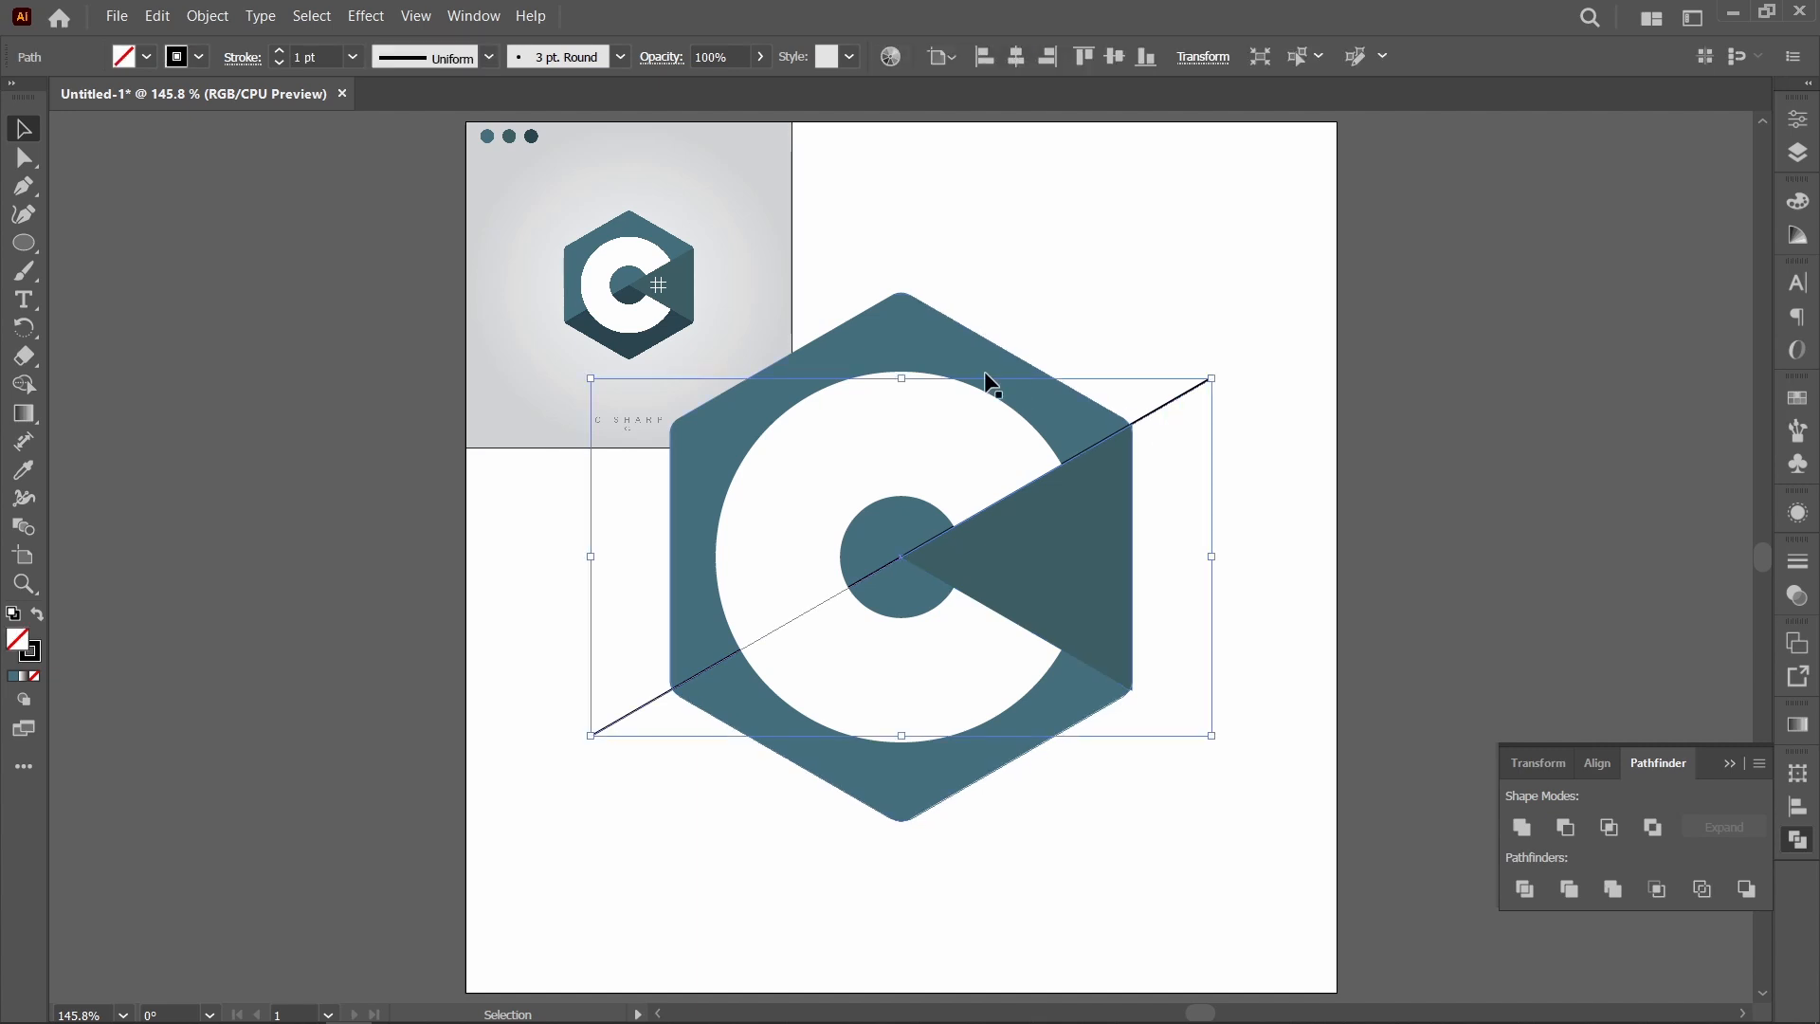
shift+click(917, 322)
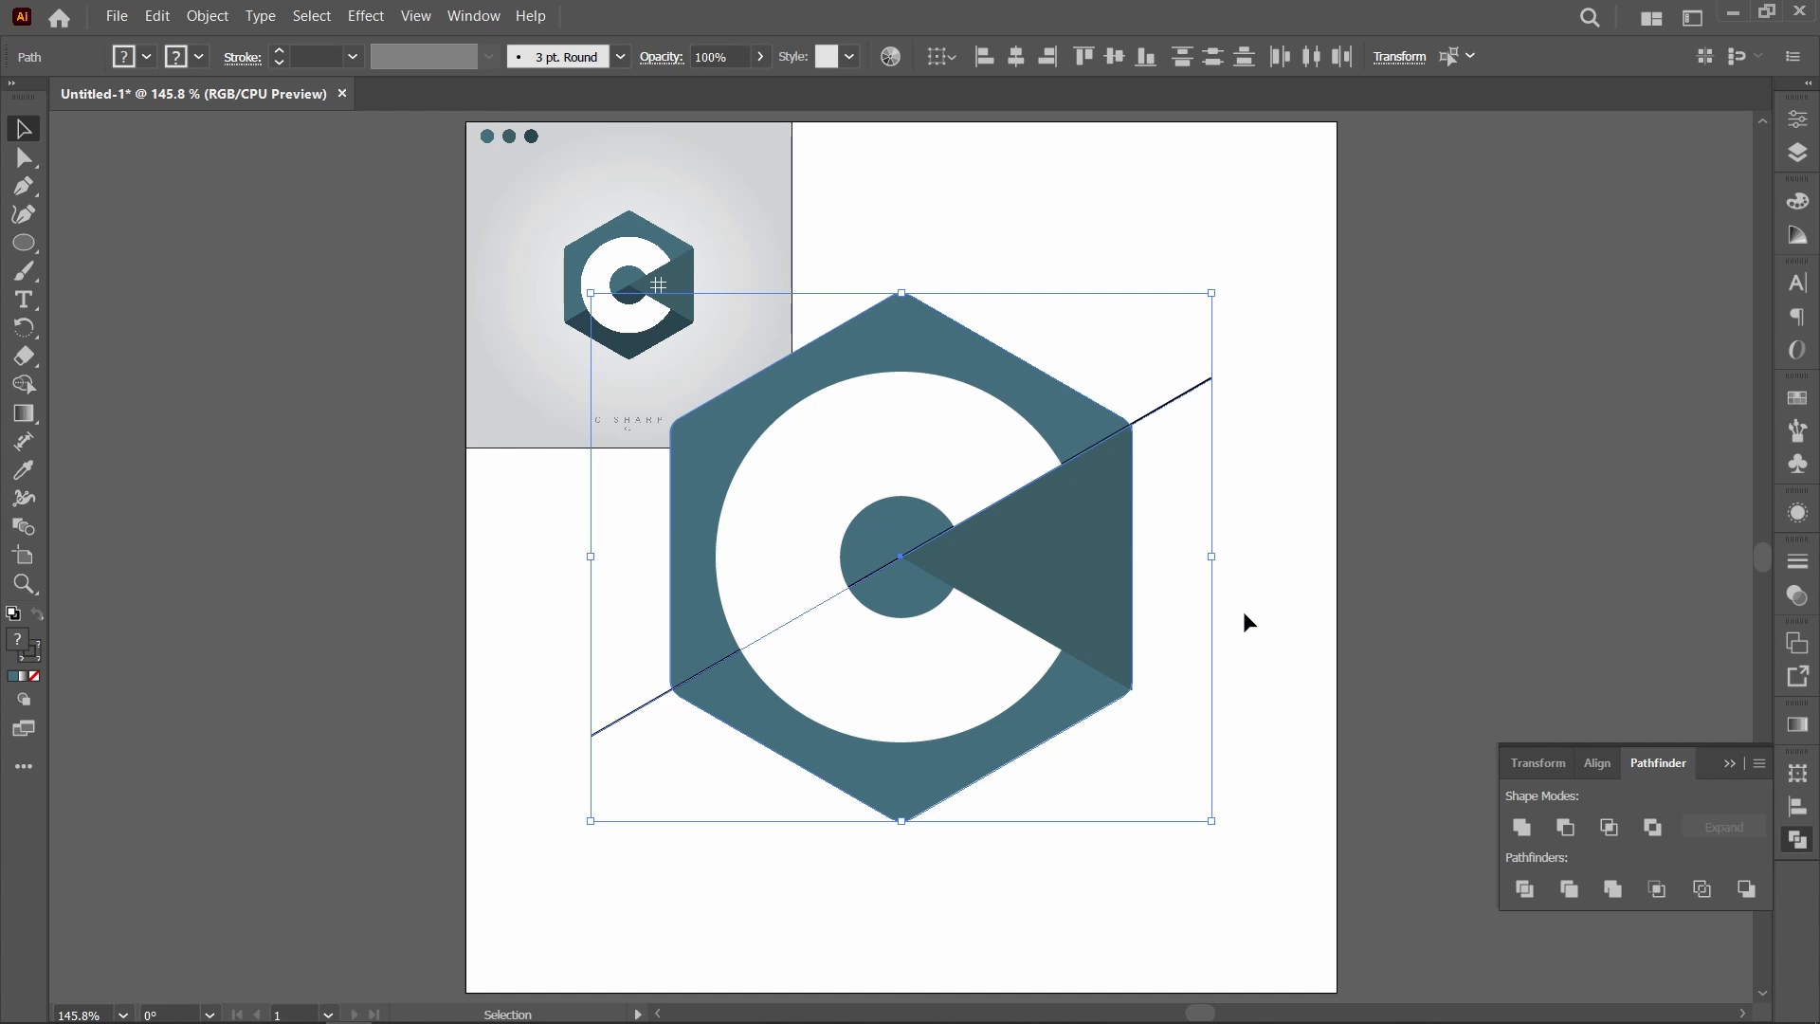
click(1525, 889)
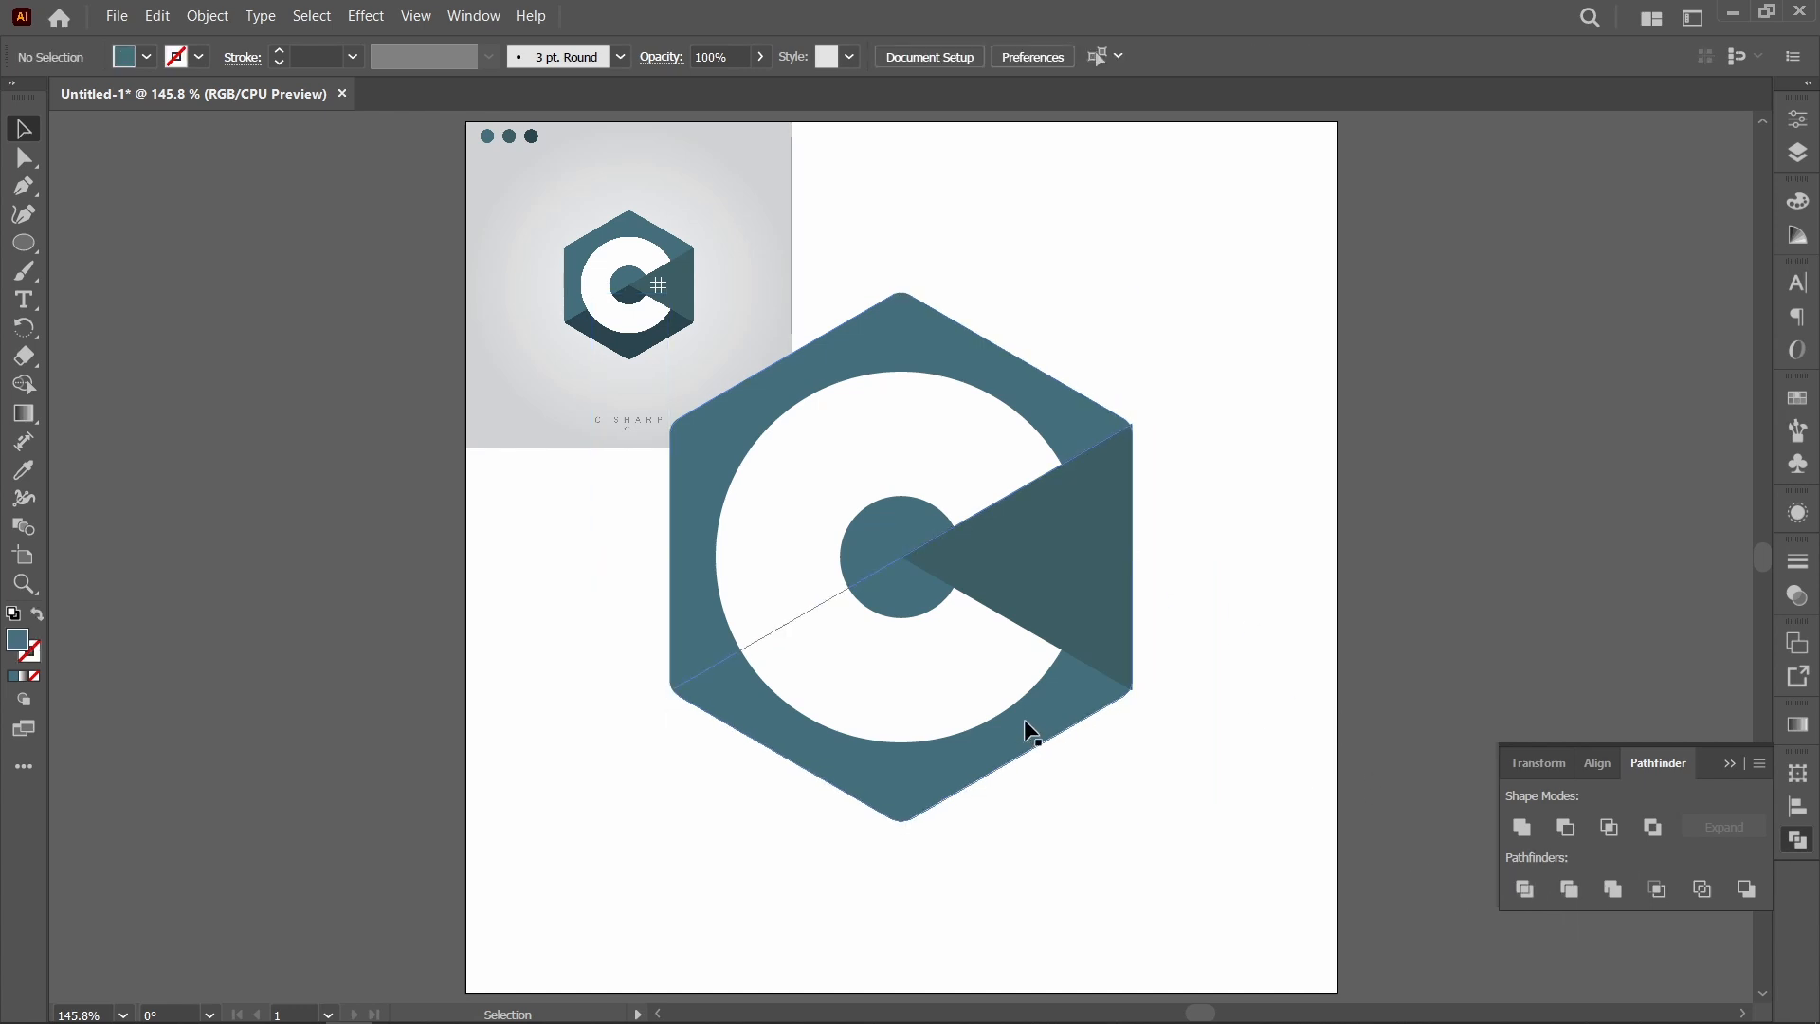
Ungroup the divided hexagon halves and undo the trial moves of the pieces
drag(1032, 743, 1168, 802)
key(ctrl+z)
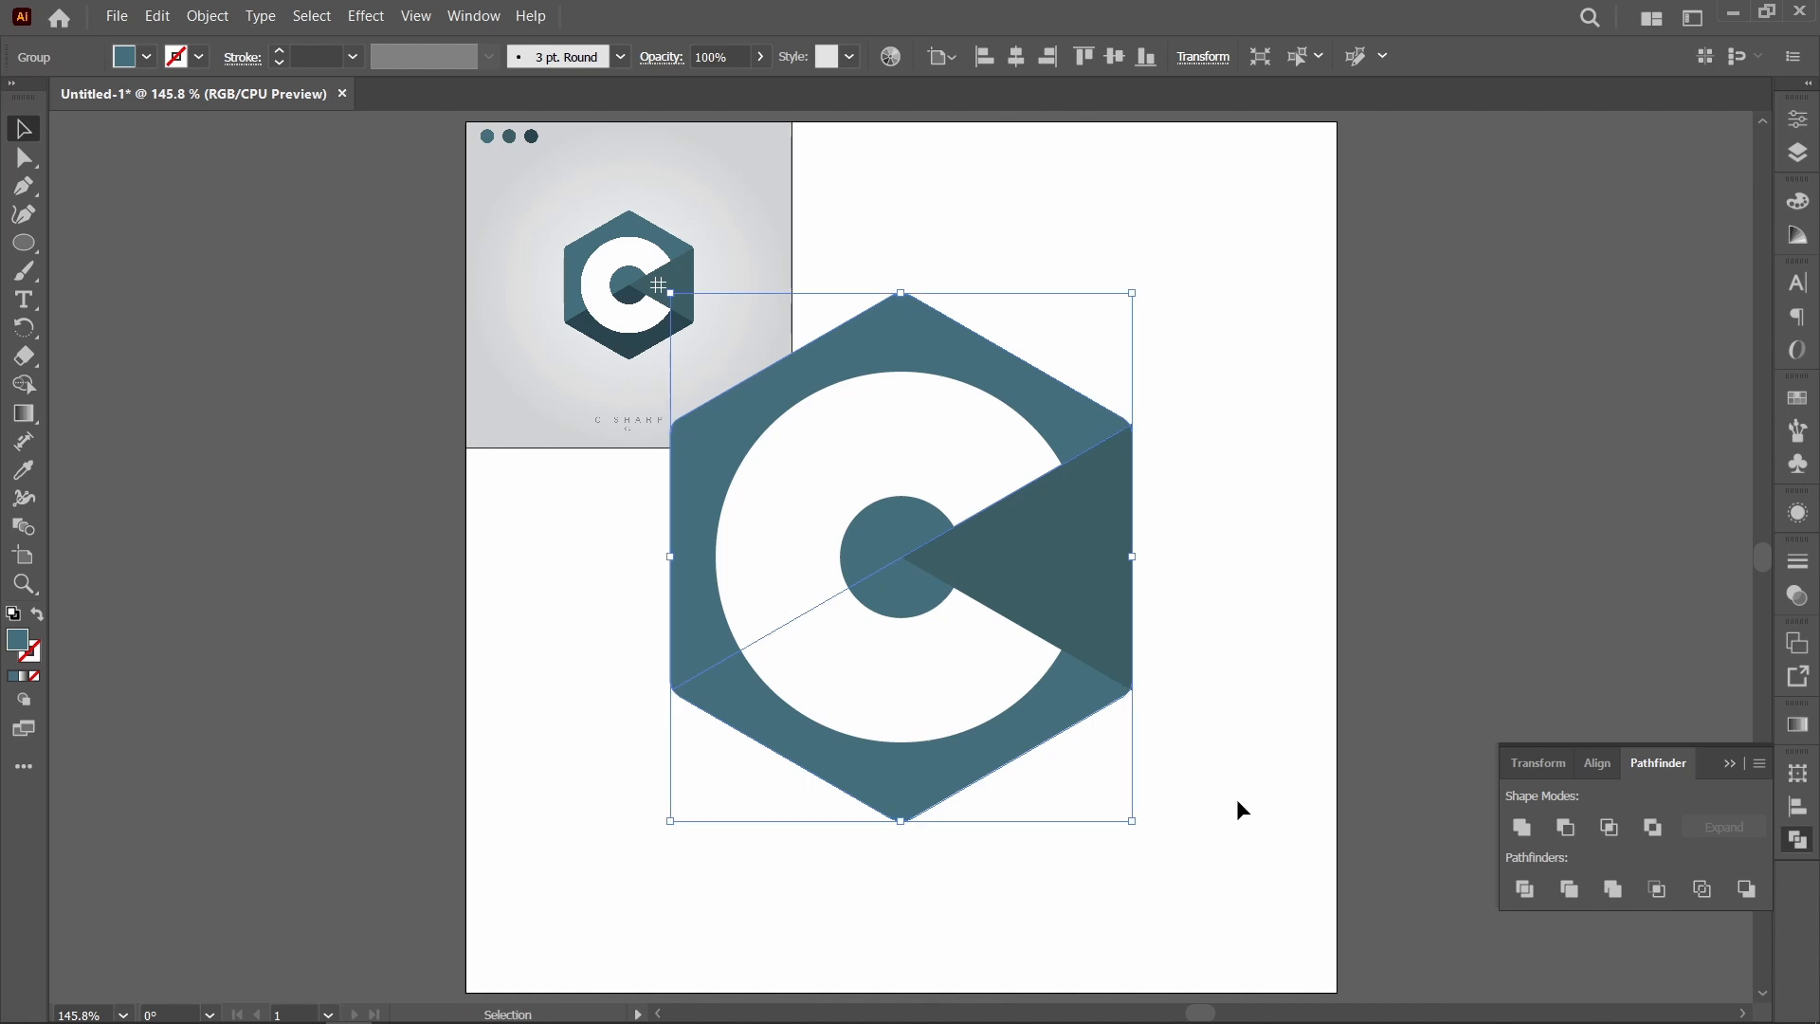
key(ctrl+z)
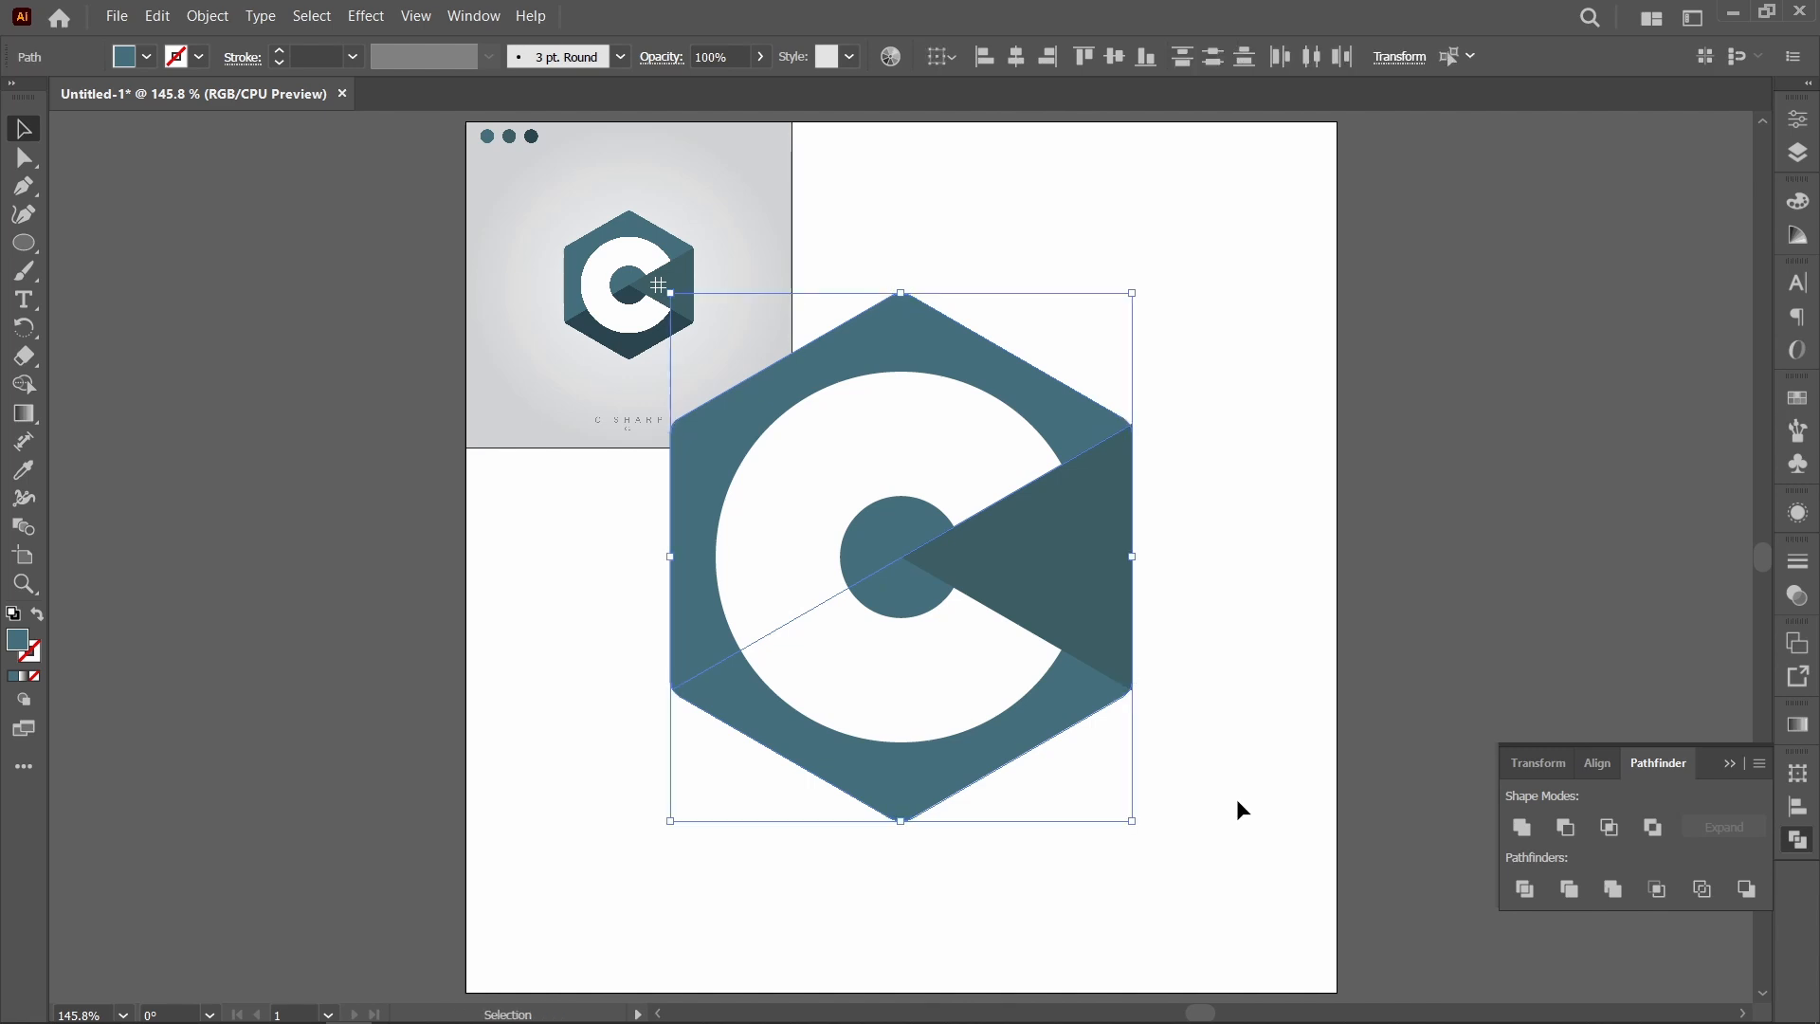
click(1238, 800)
drag(1080, 705, 1170, 799)
key(ctrl+z)
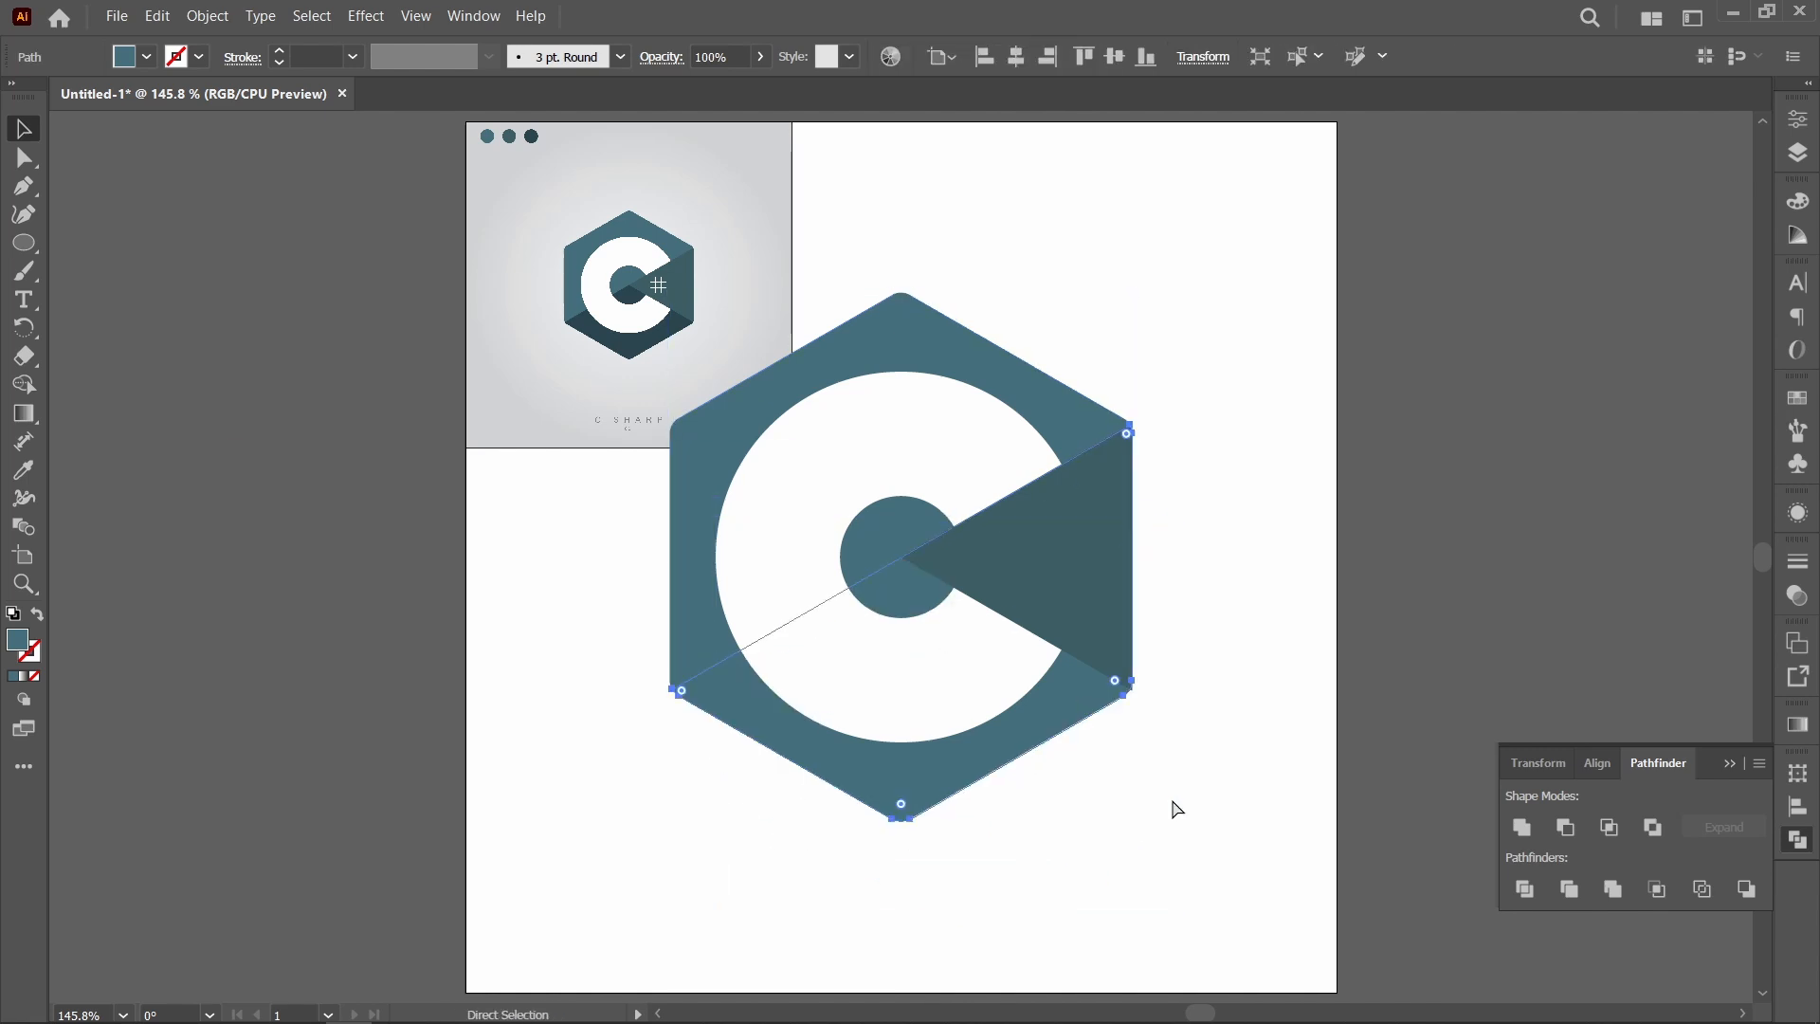
Fill the hexagon's lower half with the dark teal sampled from the bottom of the reference logo
key(i)
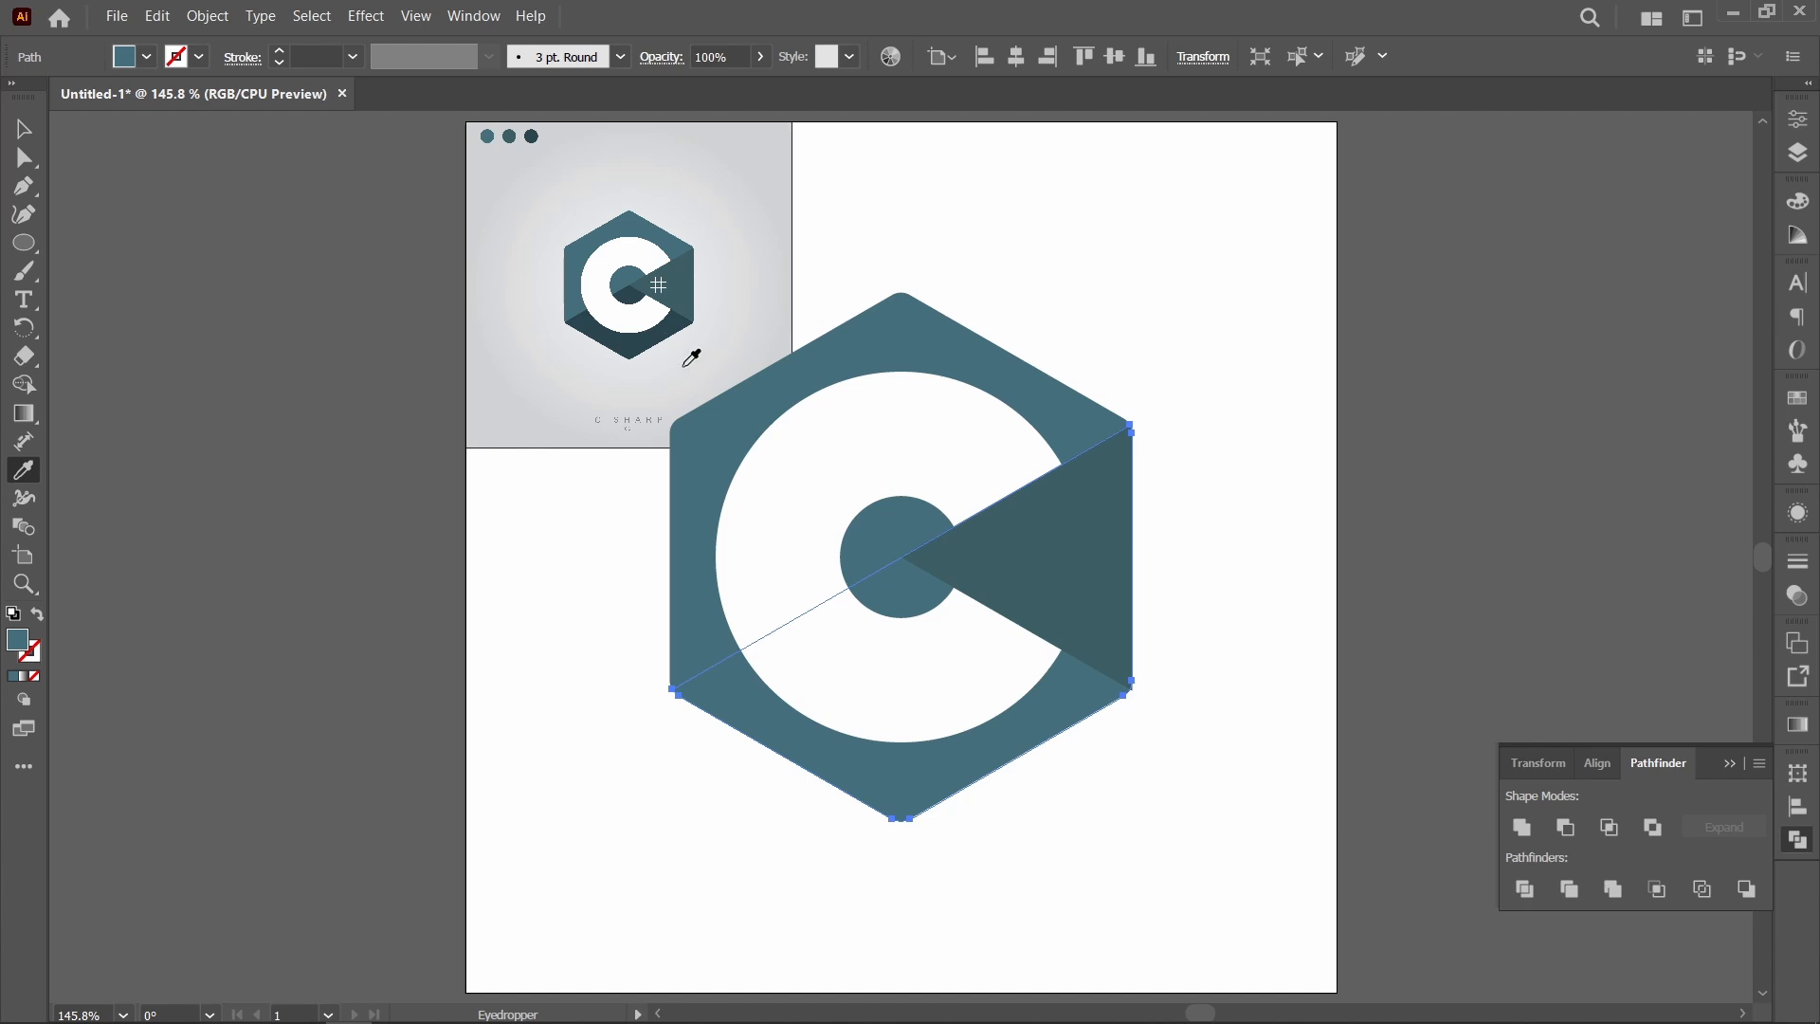
click(634, 345)
key(v)
click(1106, 870)
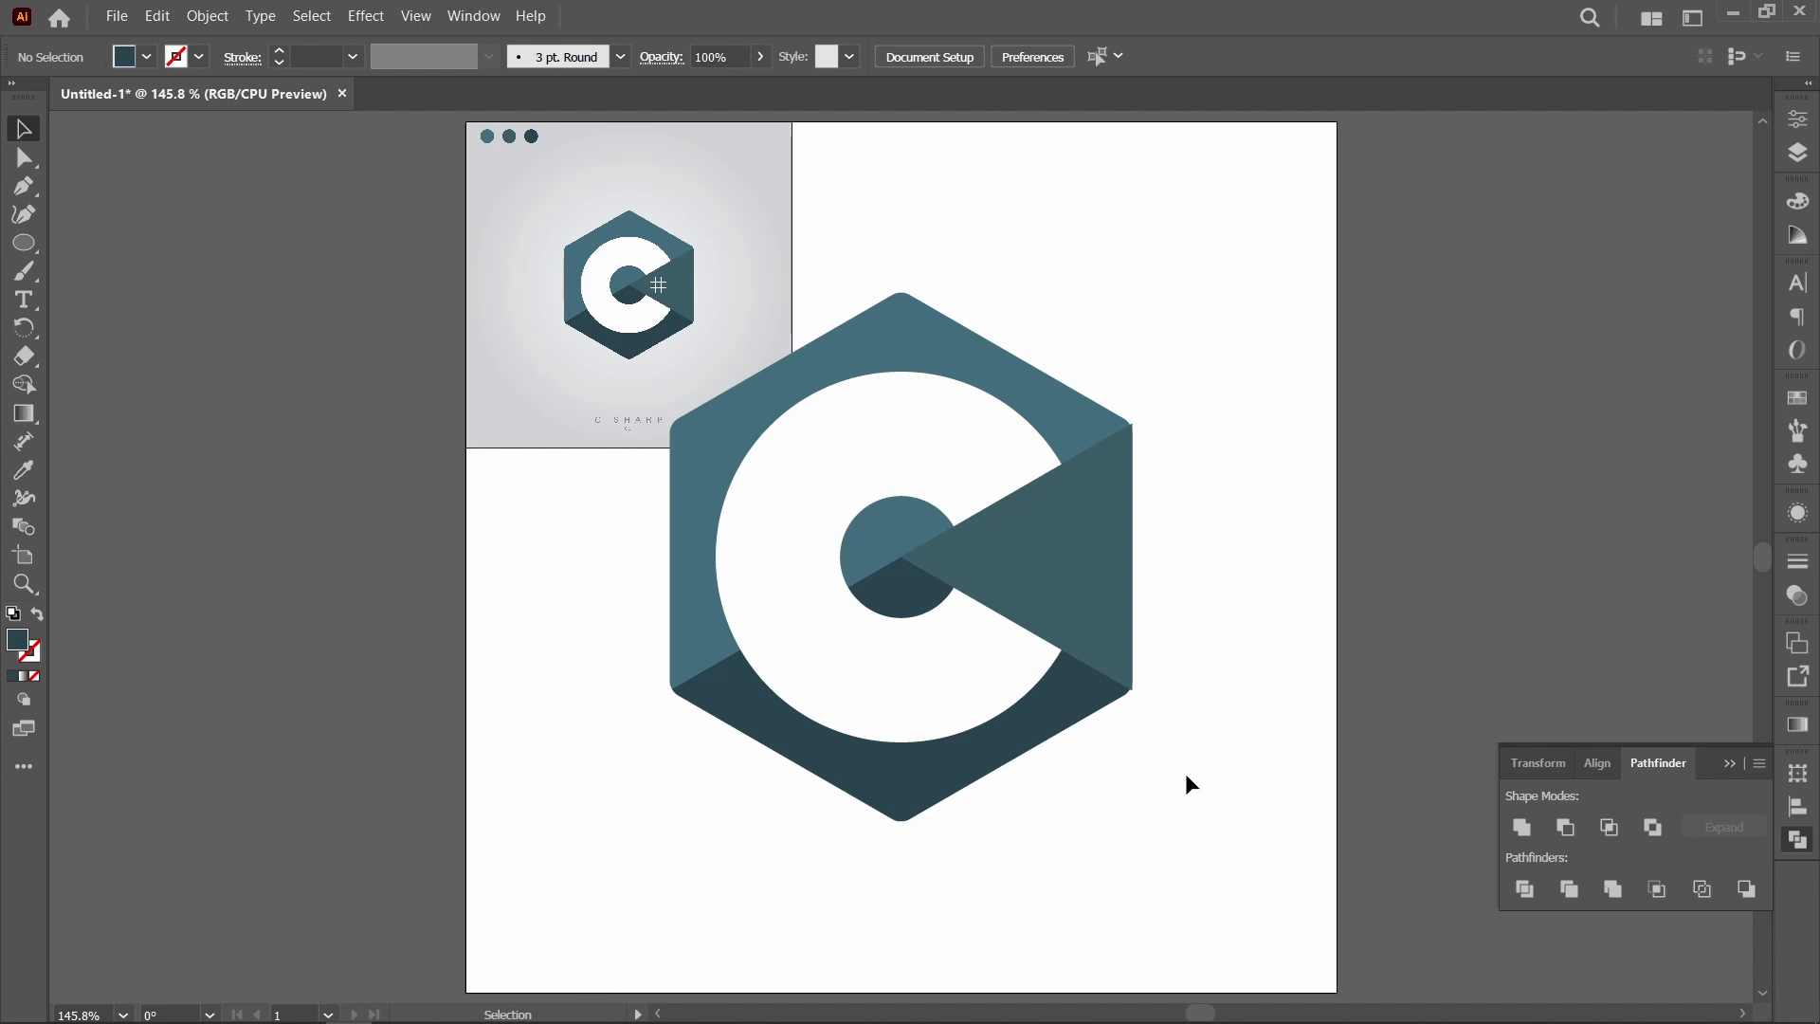
Examine in Outline mode how the triangle's tip meets the hexagon's rounded upper-right corner
key(z)
drag(1089, 390, 1166, 474)
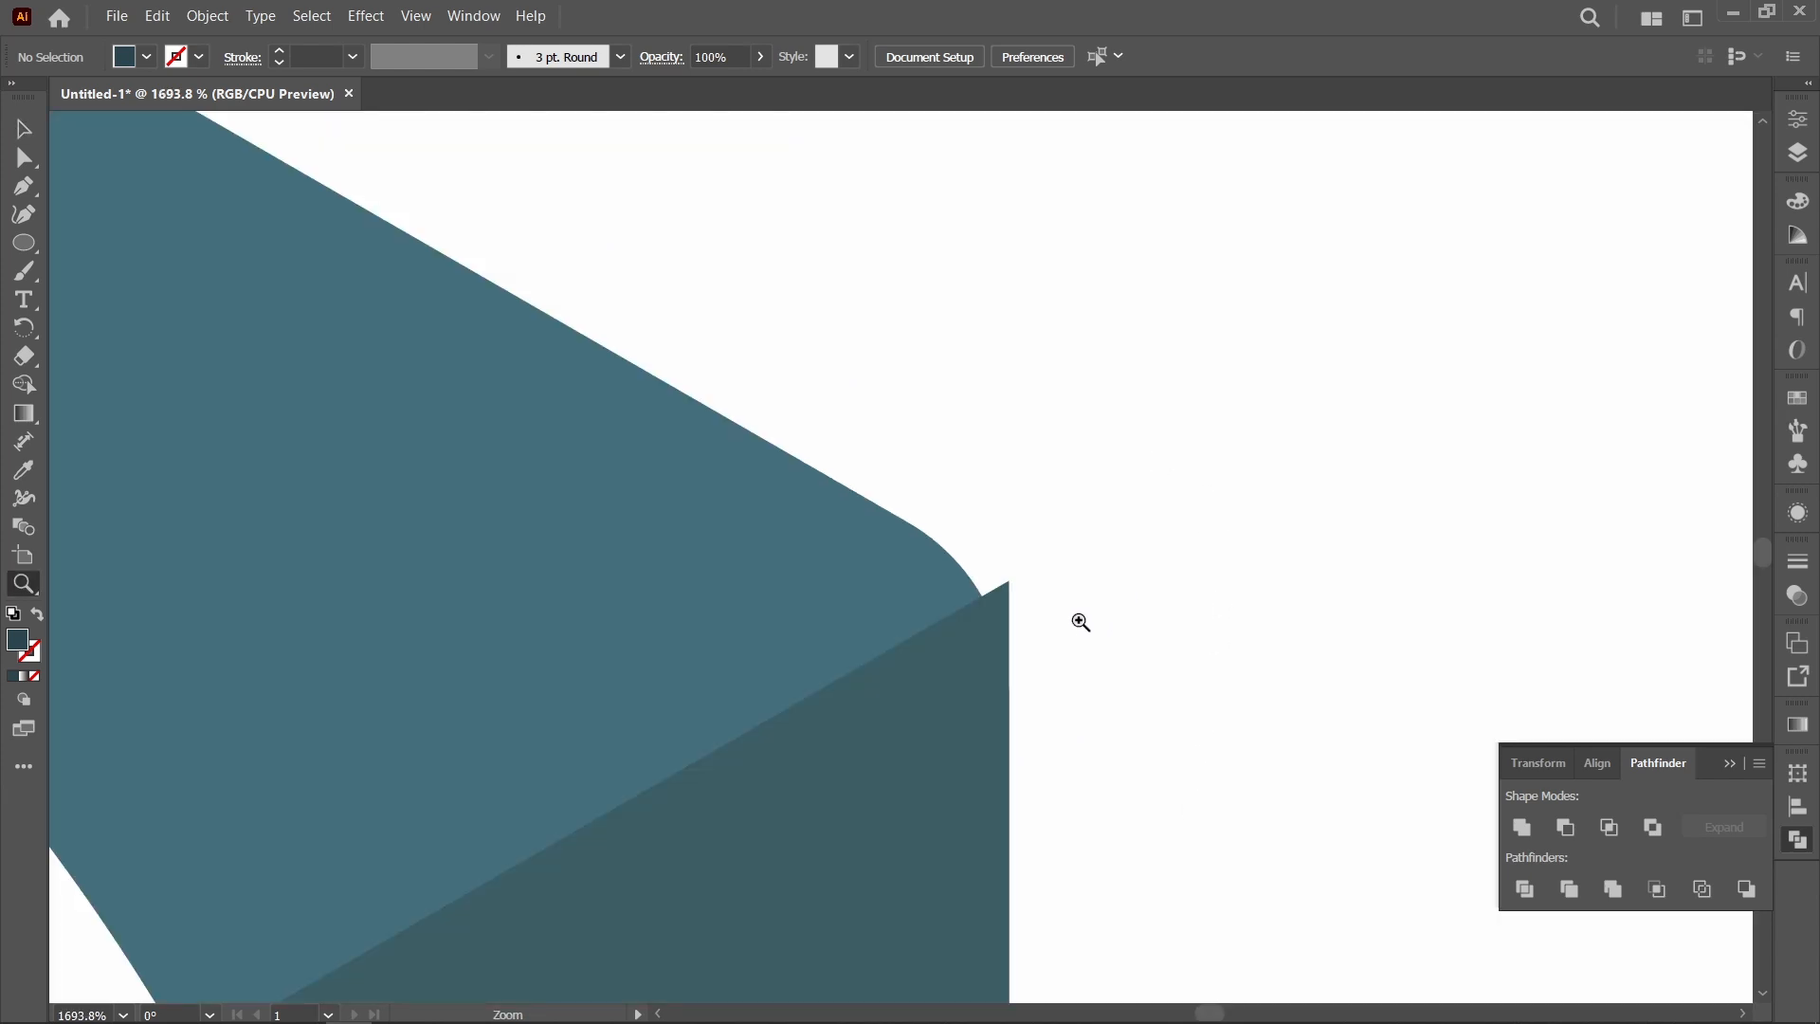
key(v)
key(ctrl+y)
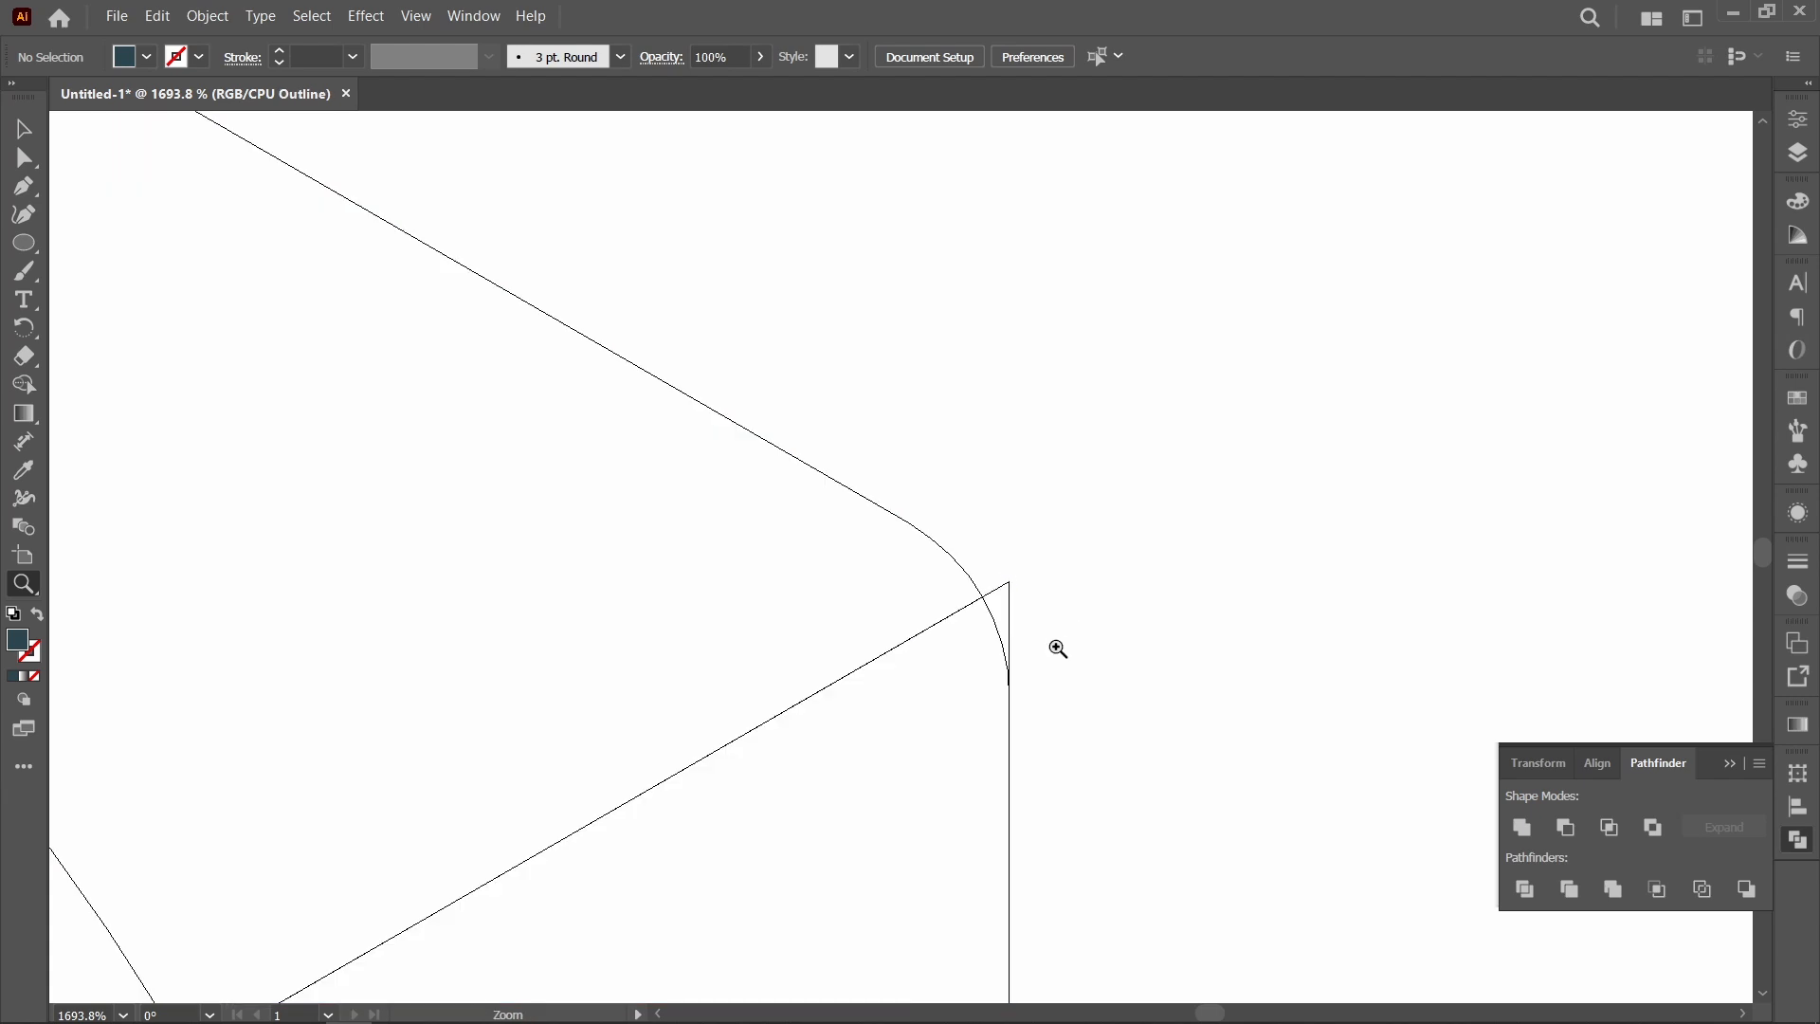
key(ctrl+0)
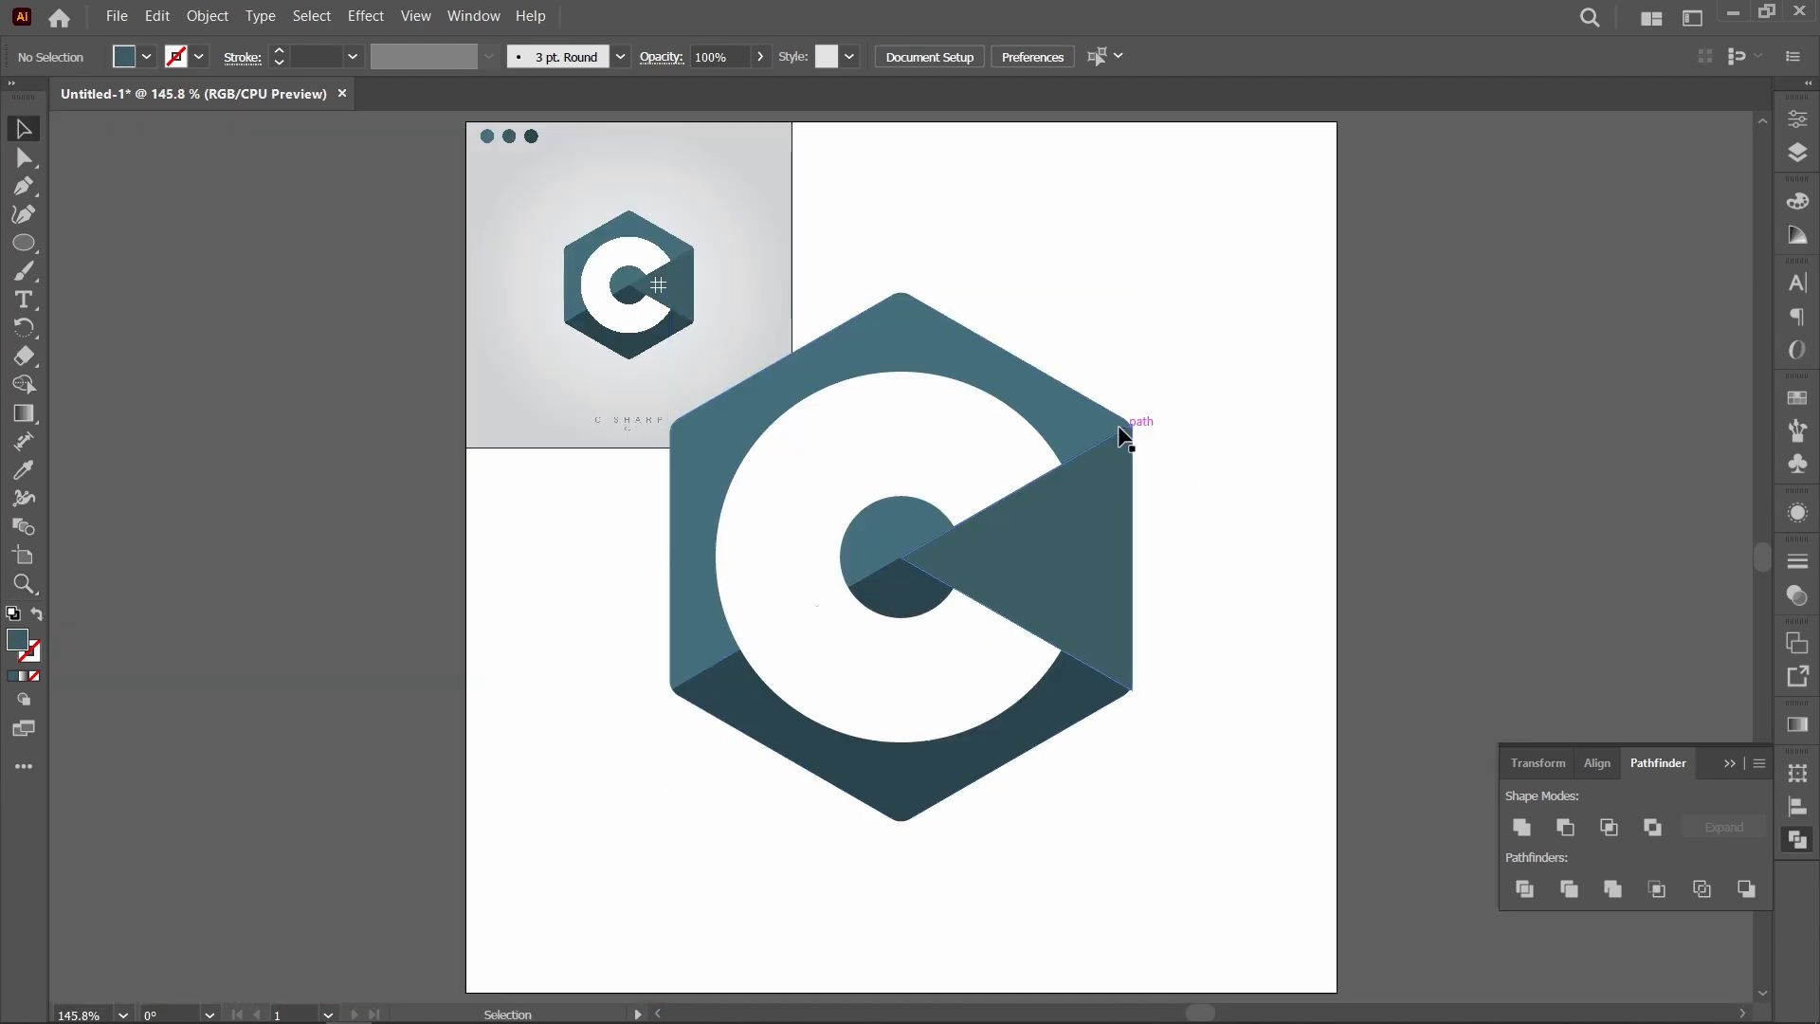
Try moving the upper half, the triangle and the lower half apart, and undo those moves
drag(1126, 434, 1141, 344)
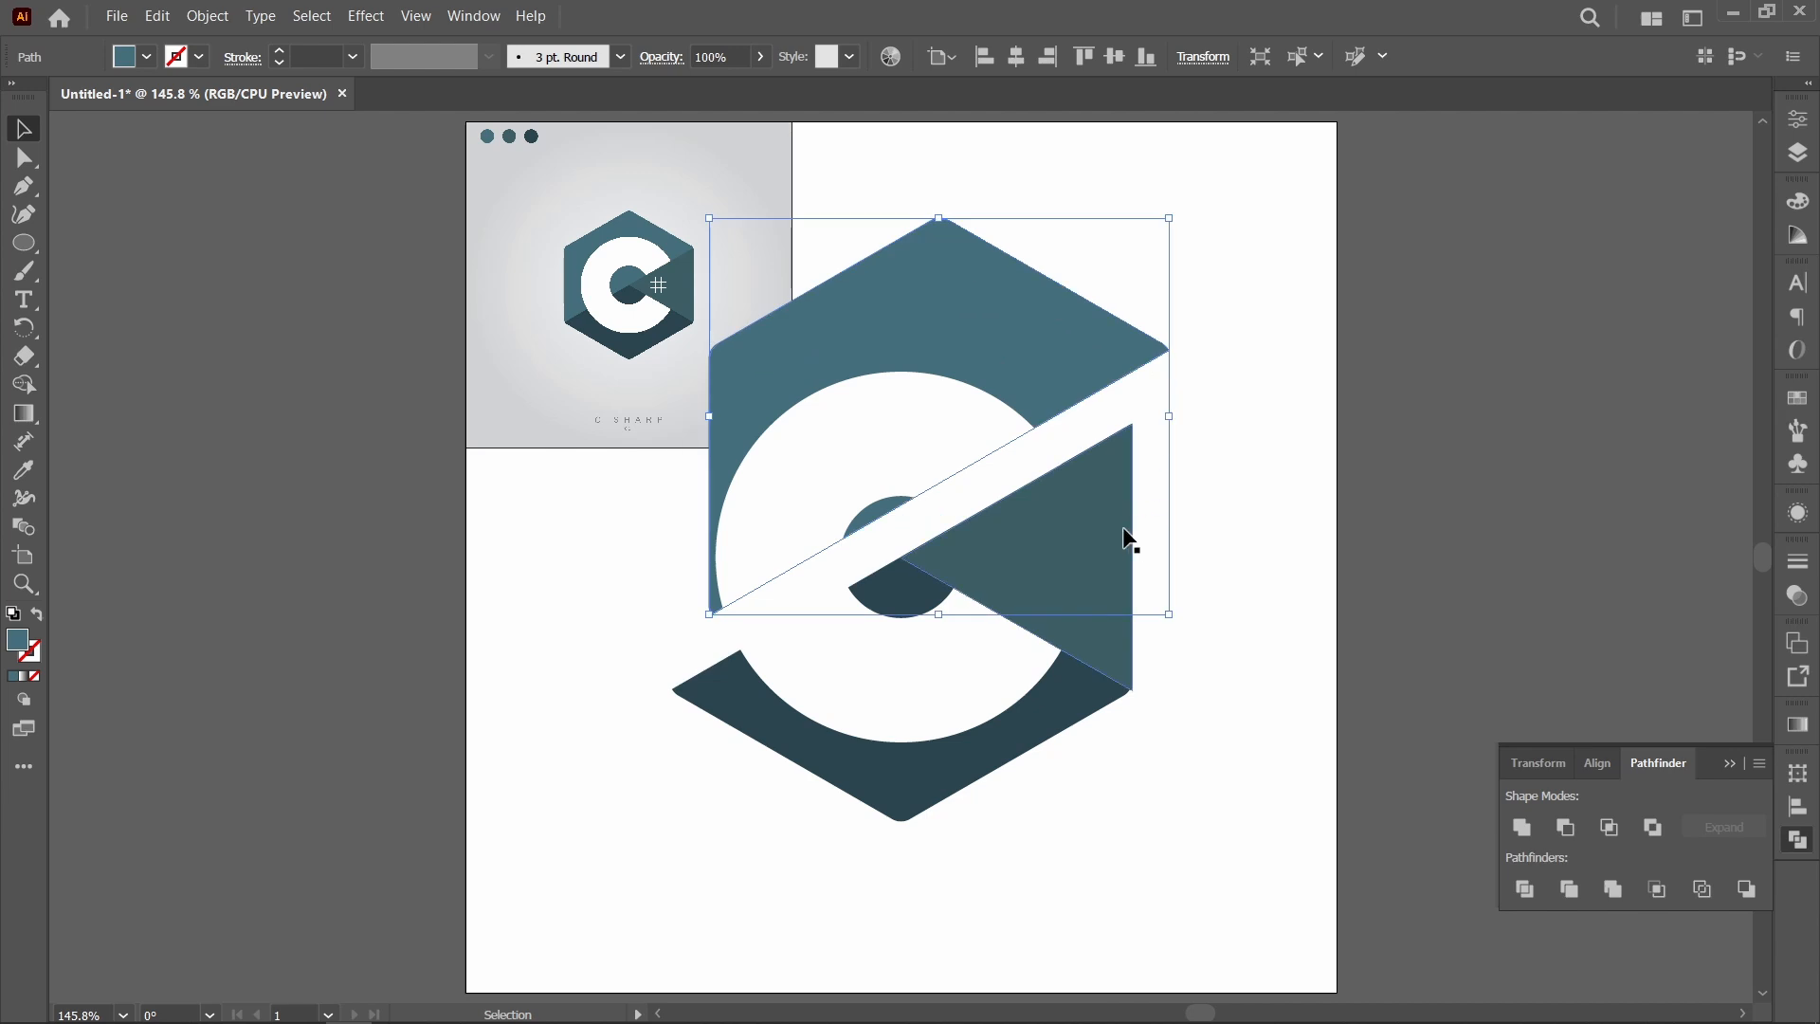
drag(1130, 539, 1275, 553)
drag(988, 750, 1000, 788)
key(ctrl+z)
key(ctrl+z)
key(ctrl+z)
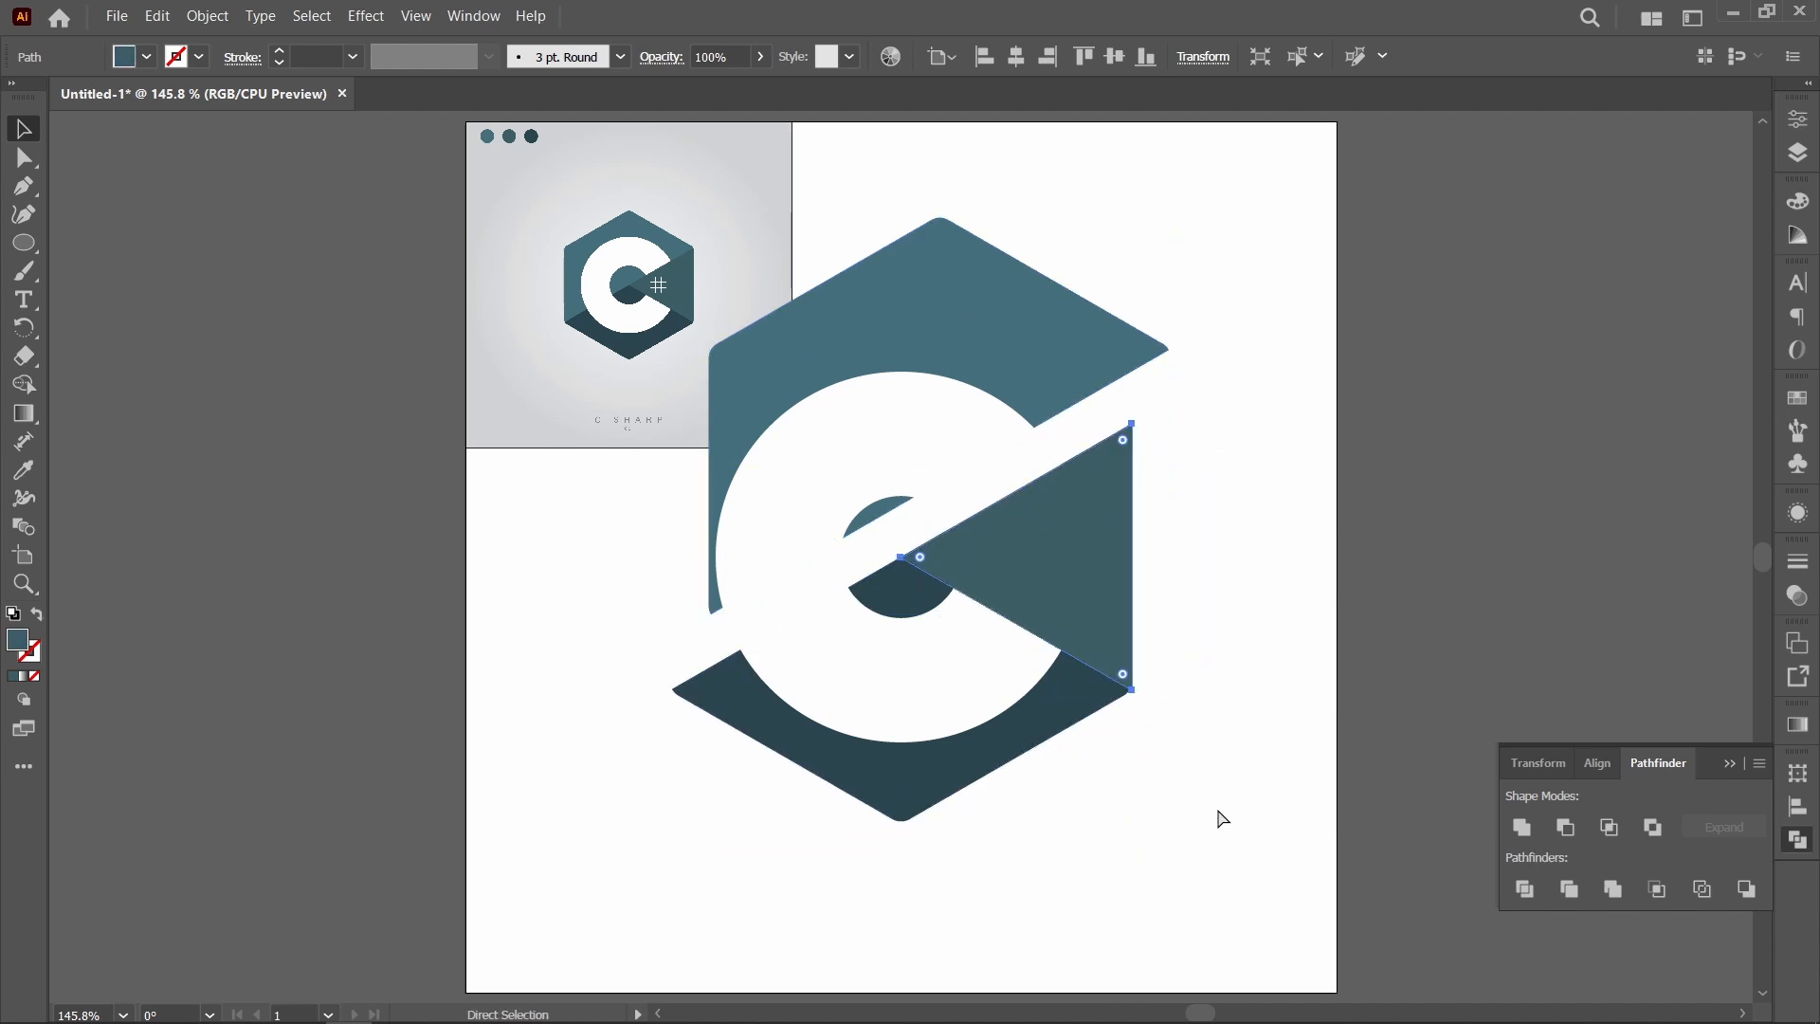
click(1225, 740)
Remove the triangle tip protruding beyond the hexagon's rounded upper-right corner with the Shape Builder tool
drag(1165, 748, 1103, 406)
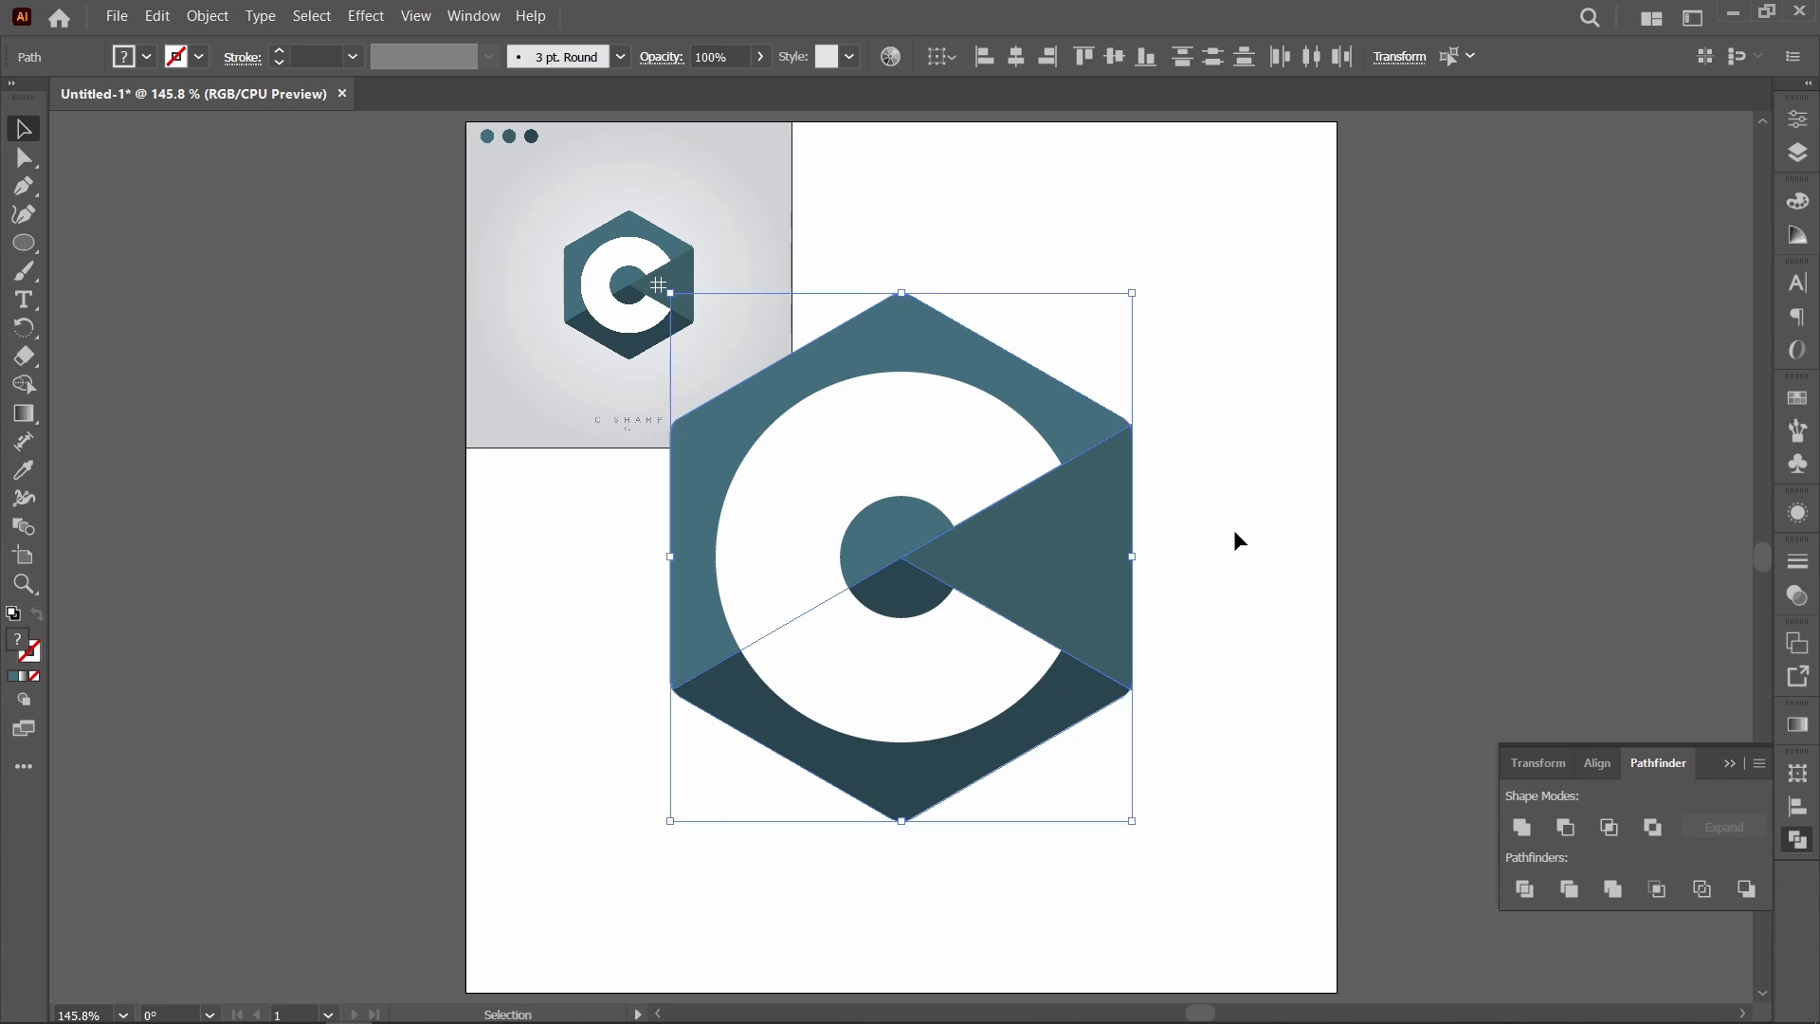
key(ctrl+space)
drag(1069, 339, 1189, 733)
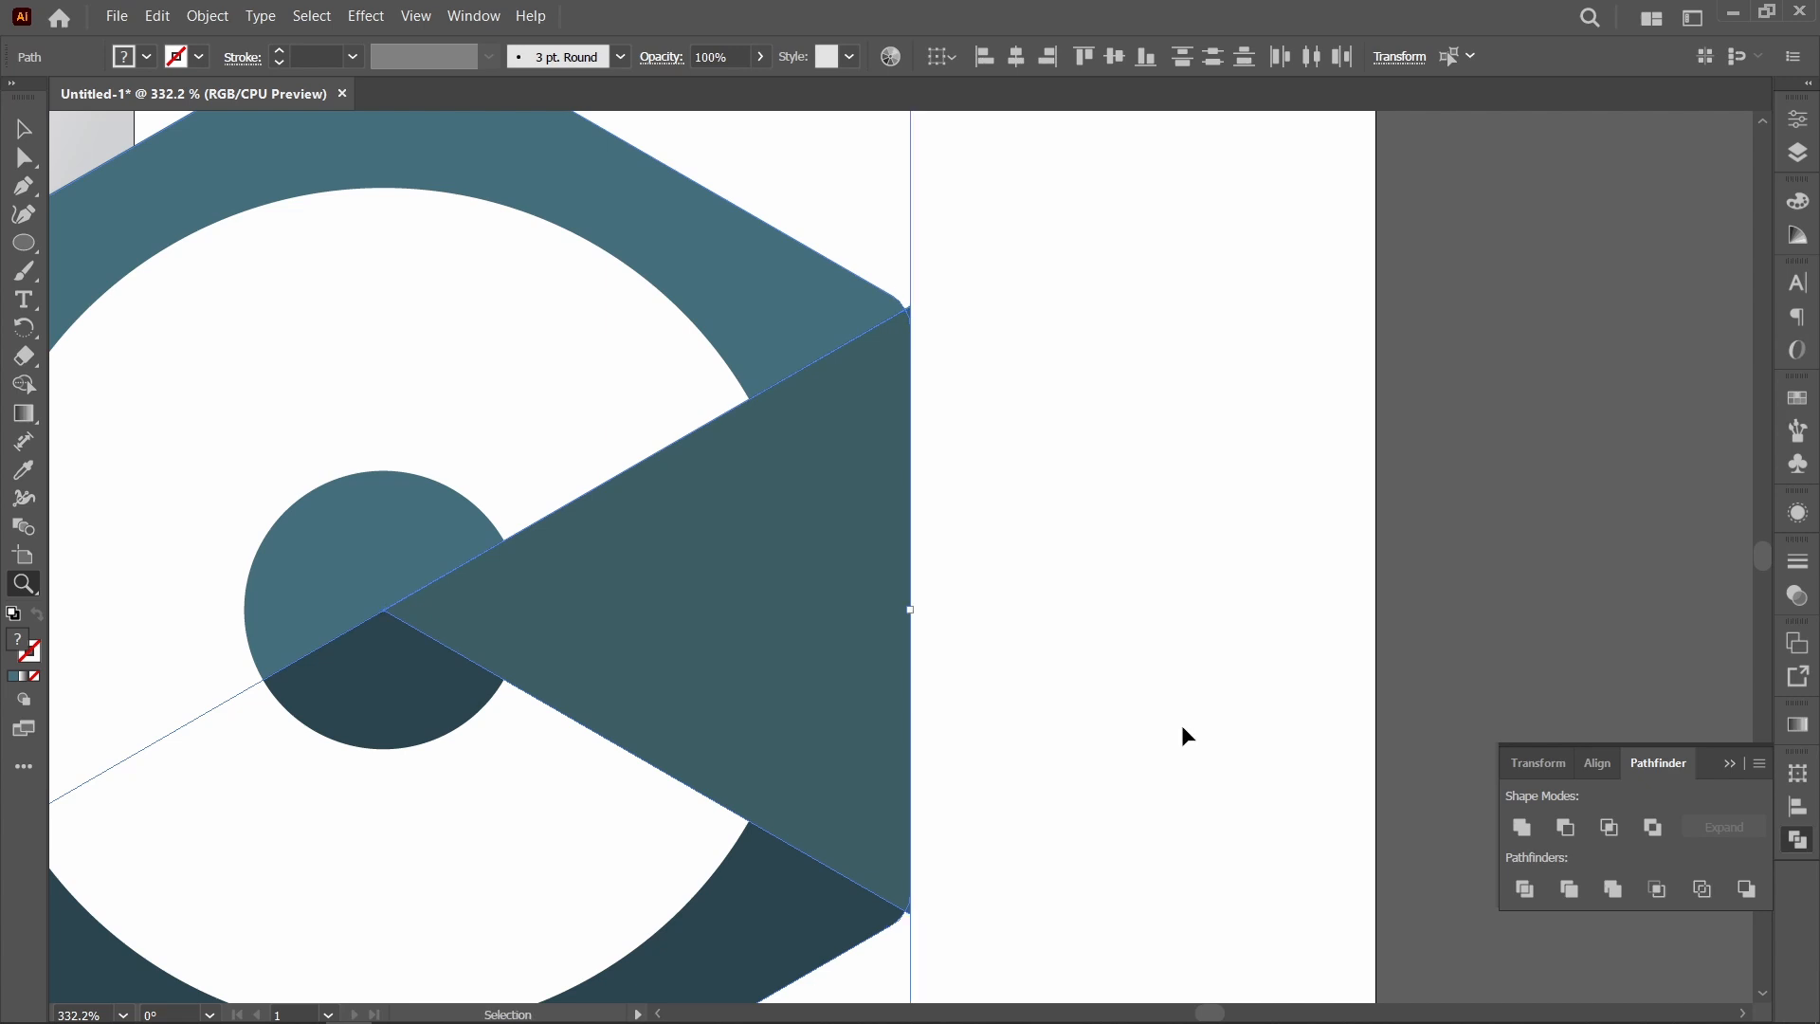
key(ctrl+space)
drag(850, 244, 1020, 451)
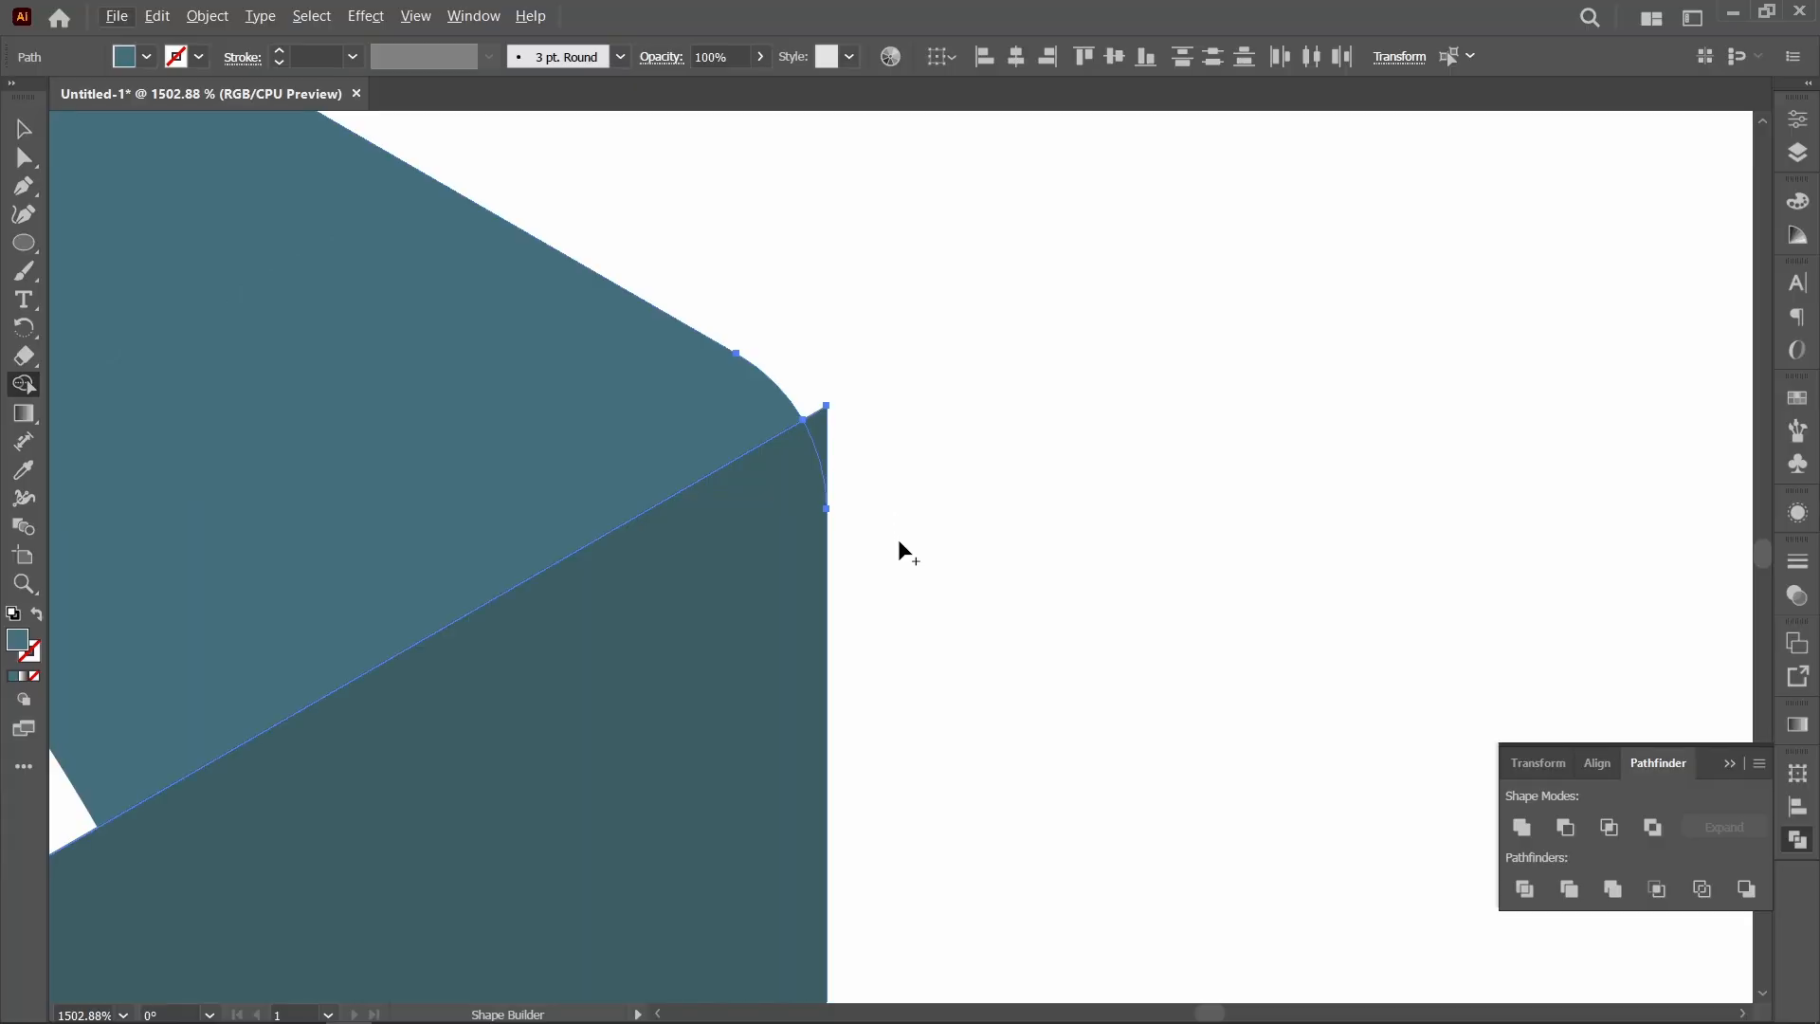
drag(898, 543, 668, 404)
key(ctrl+z)
key(alt)
drag(811, 374, 832, 429)
Remove the triangle tip protruding beyond the hexagon's rounded lower-right corner with the Shape Builder tool
drag(935, 853, 947, 191)
drag(956, 776, 935, 280)
mouse_move(944, 695)
mouse_down()
mouse_move(954, 596)
mouse_move(838, 631)
mouse_up()
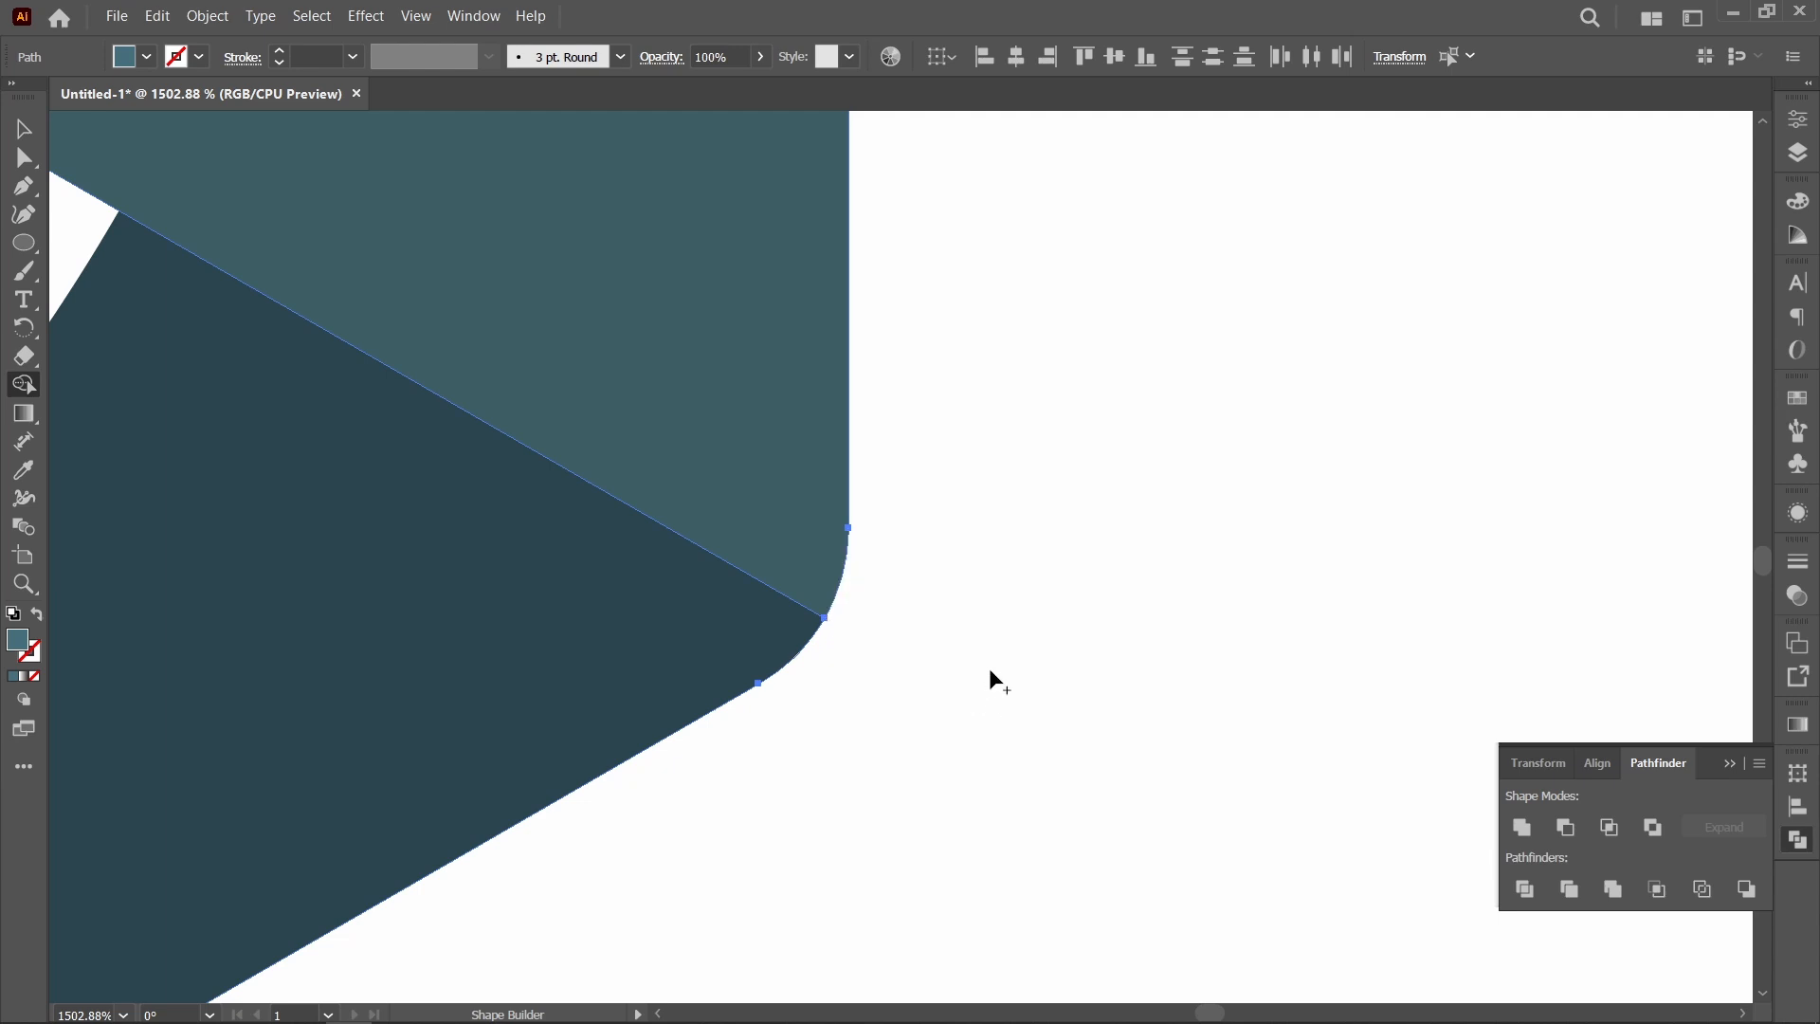
Try moving the trimmed triangle away from the hexagon, and undo the move
key(ctrl+0)
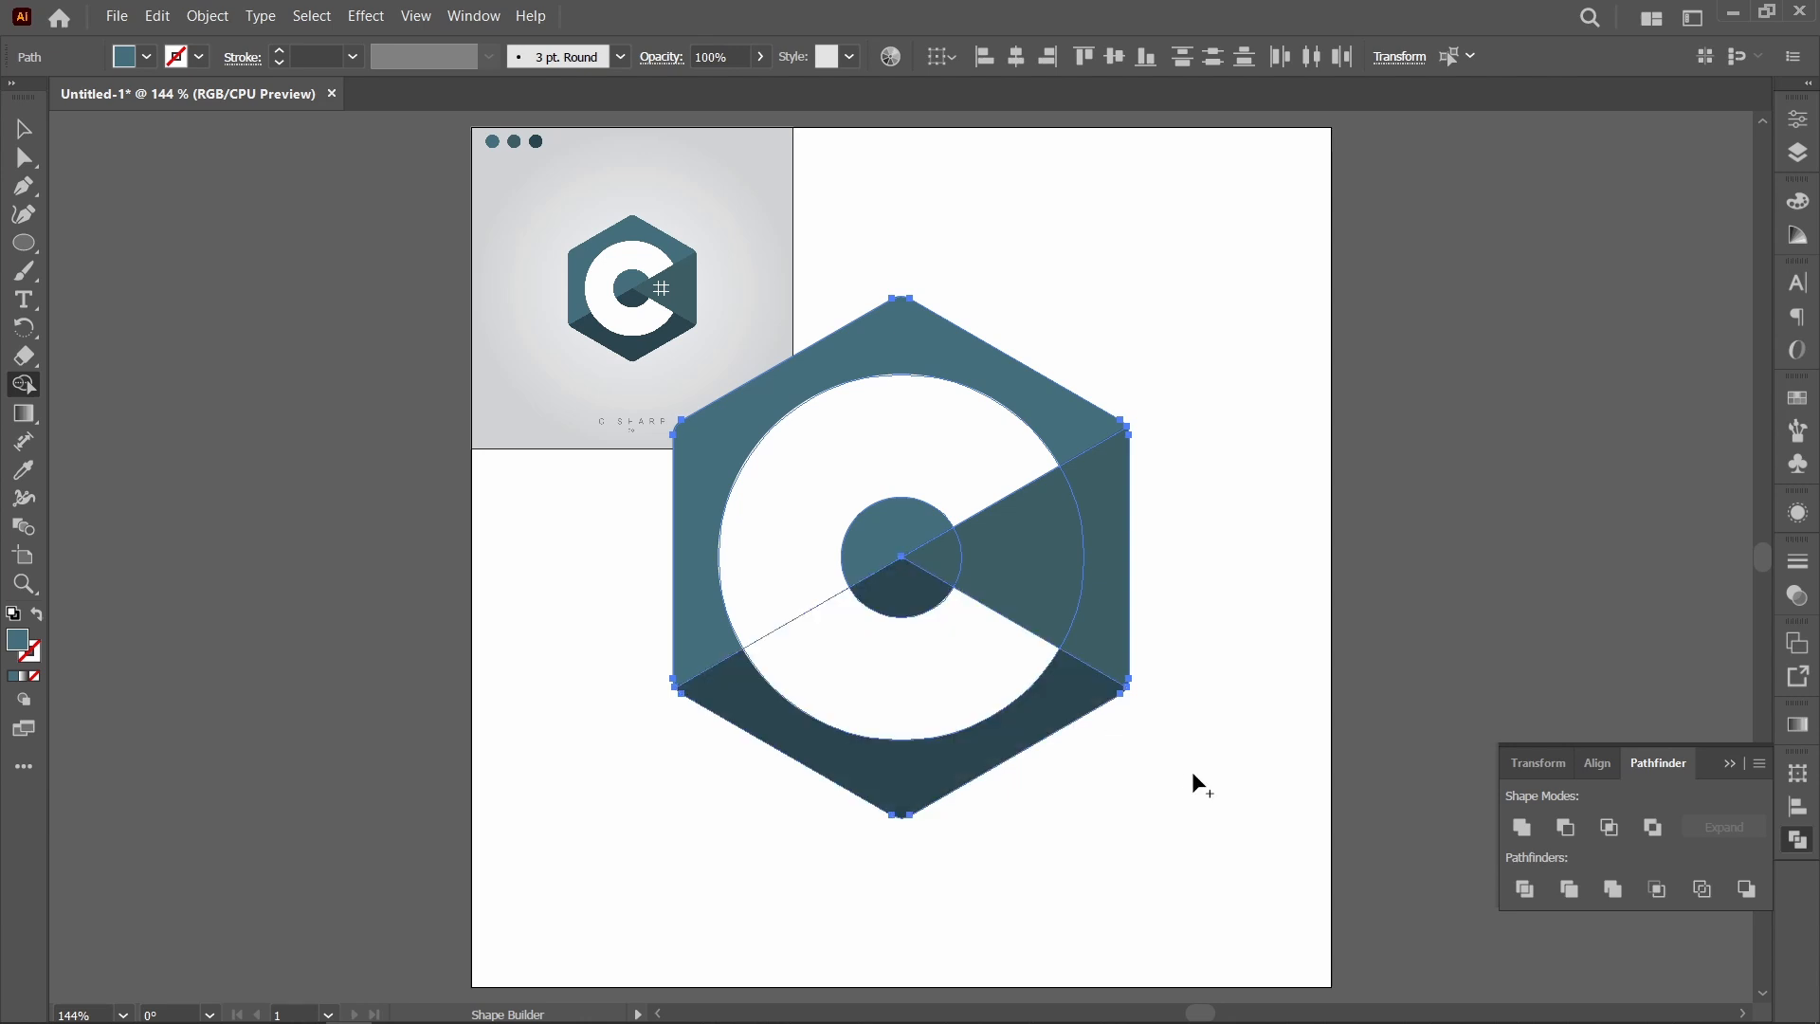
key(v)
click(1164, 531)
drag(1117, 530, 1171, 458)
key(ctrl+z)
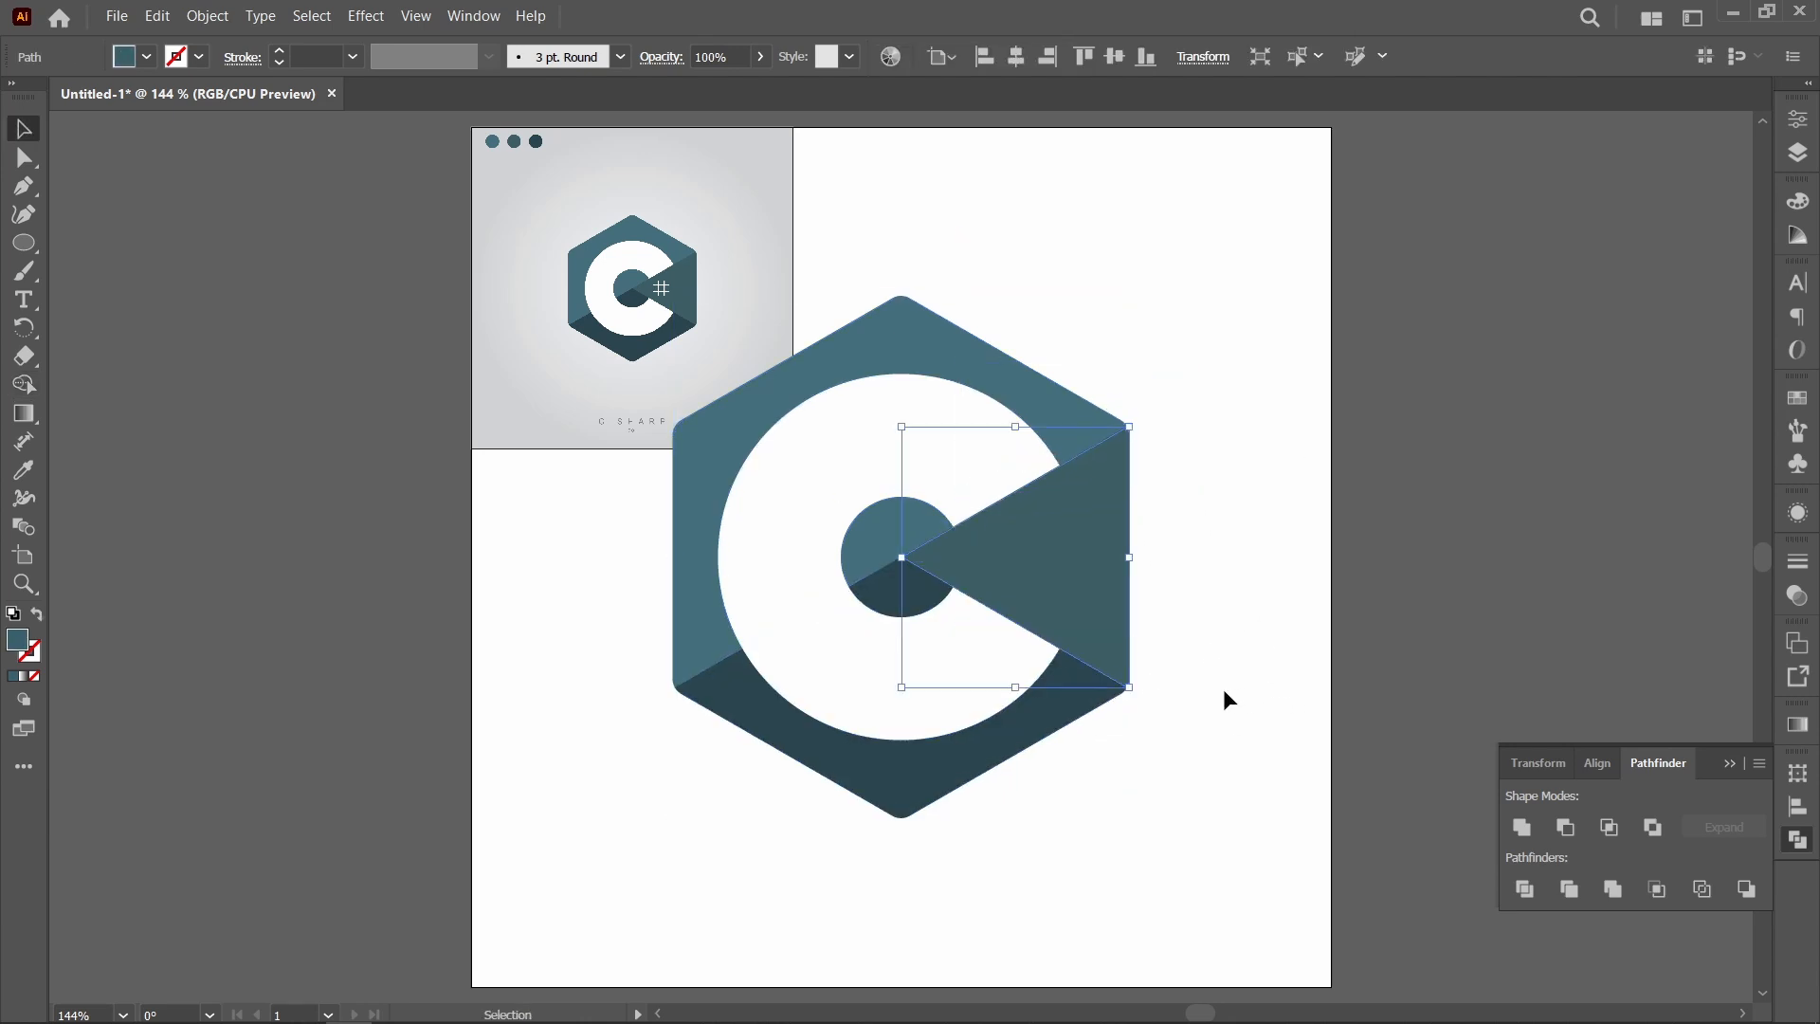
Examine in Outline mode how the trimmed triangle fits the hexagon's rounded right corners
key(z)
drag(1150, 715, 1264, 811)
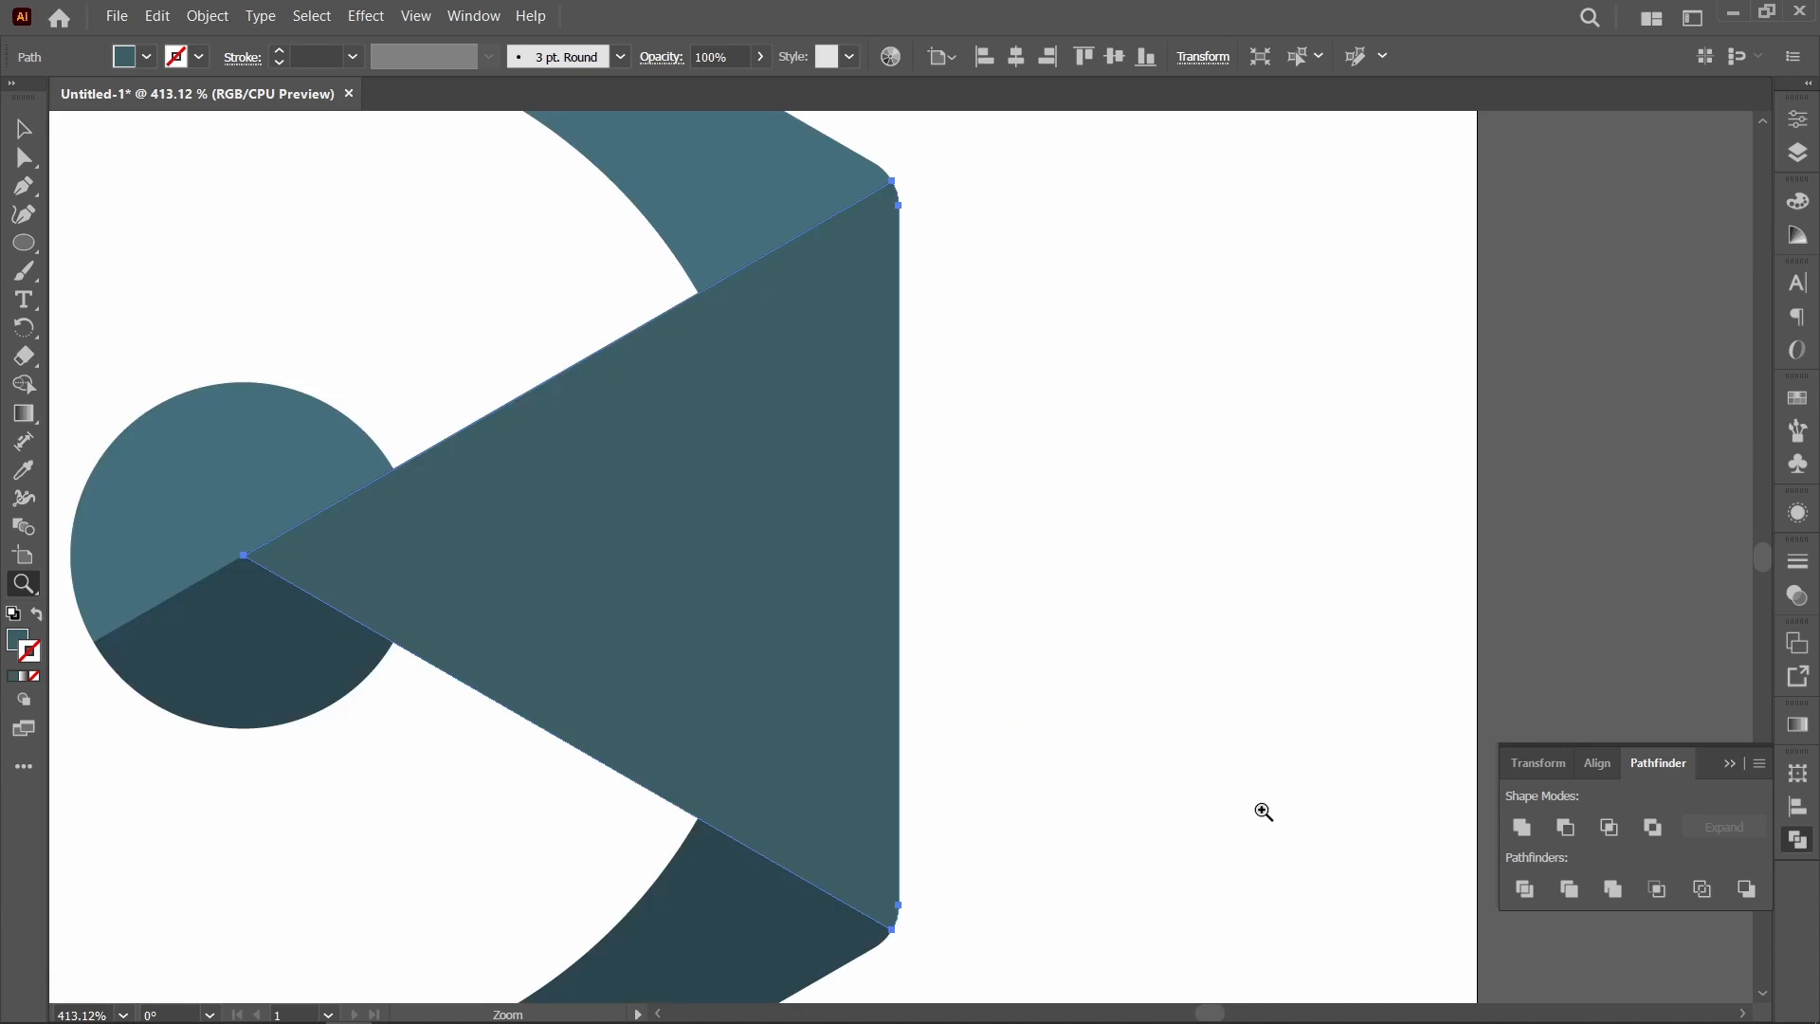
key(ctrl+y)
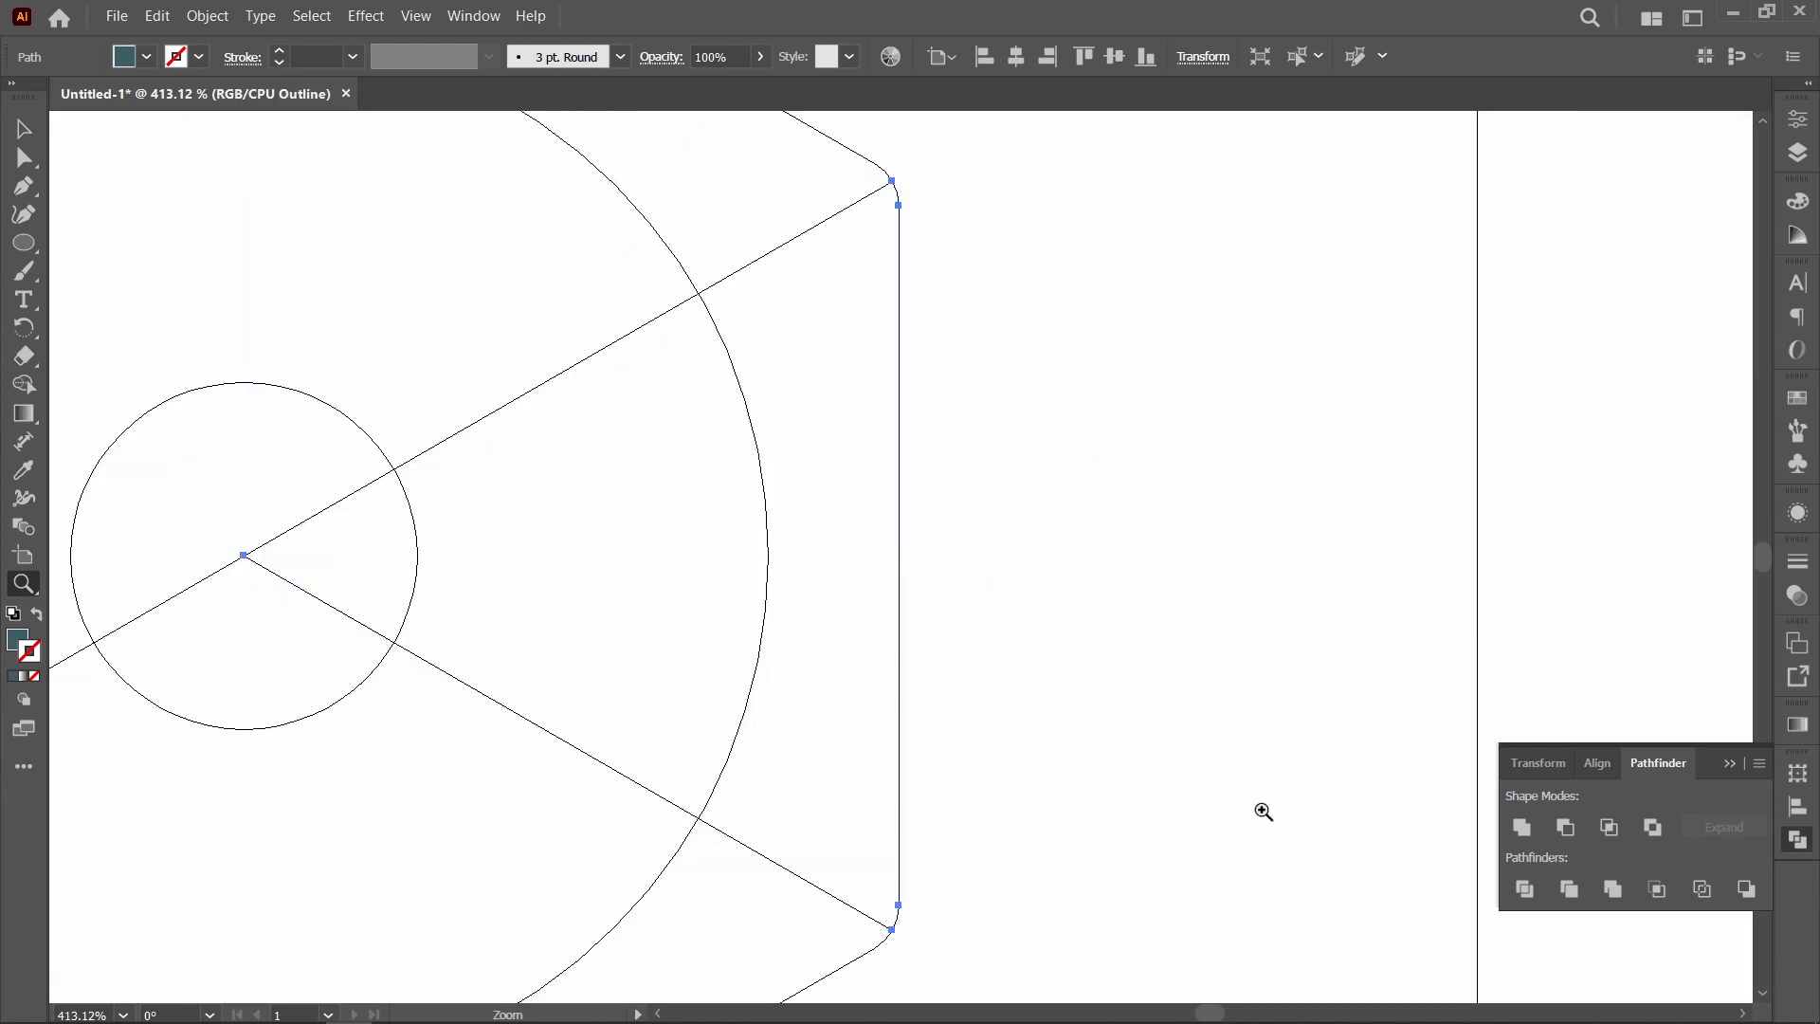
key(v)
click(1128, 569)
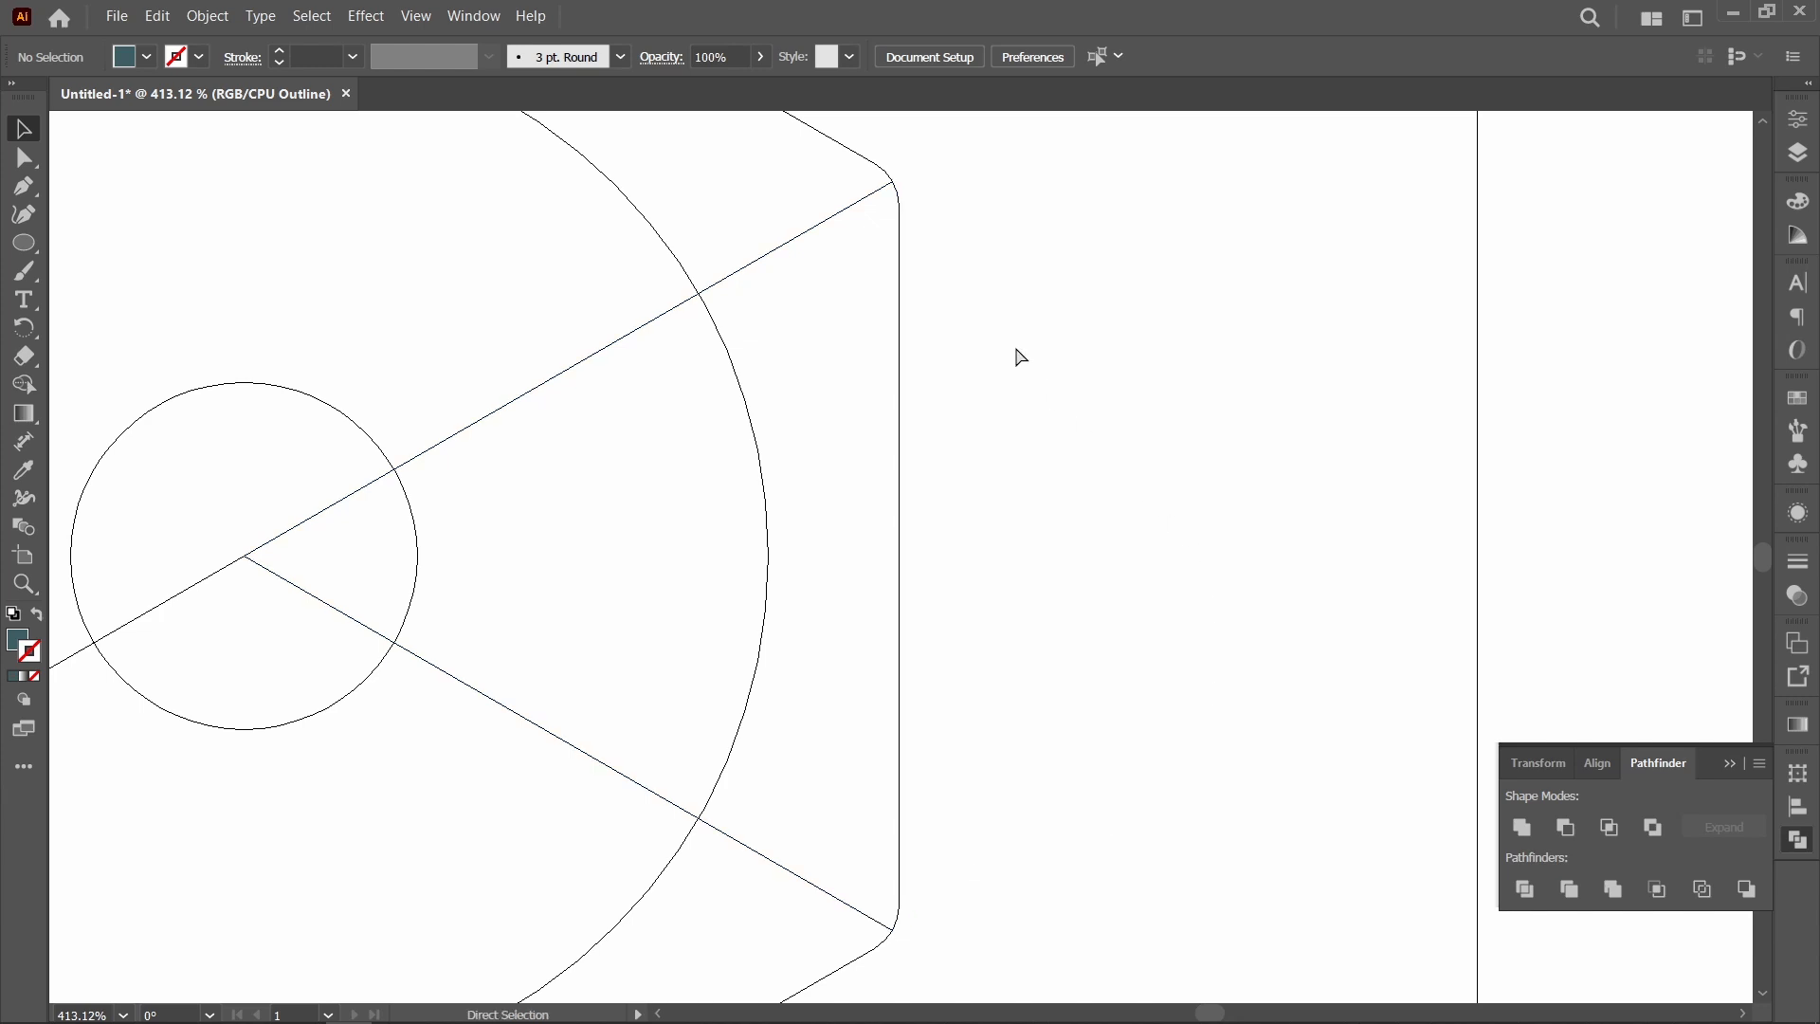
key(ctrl+0)
key(ctrl+y)
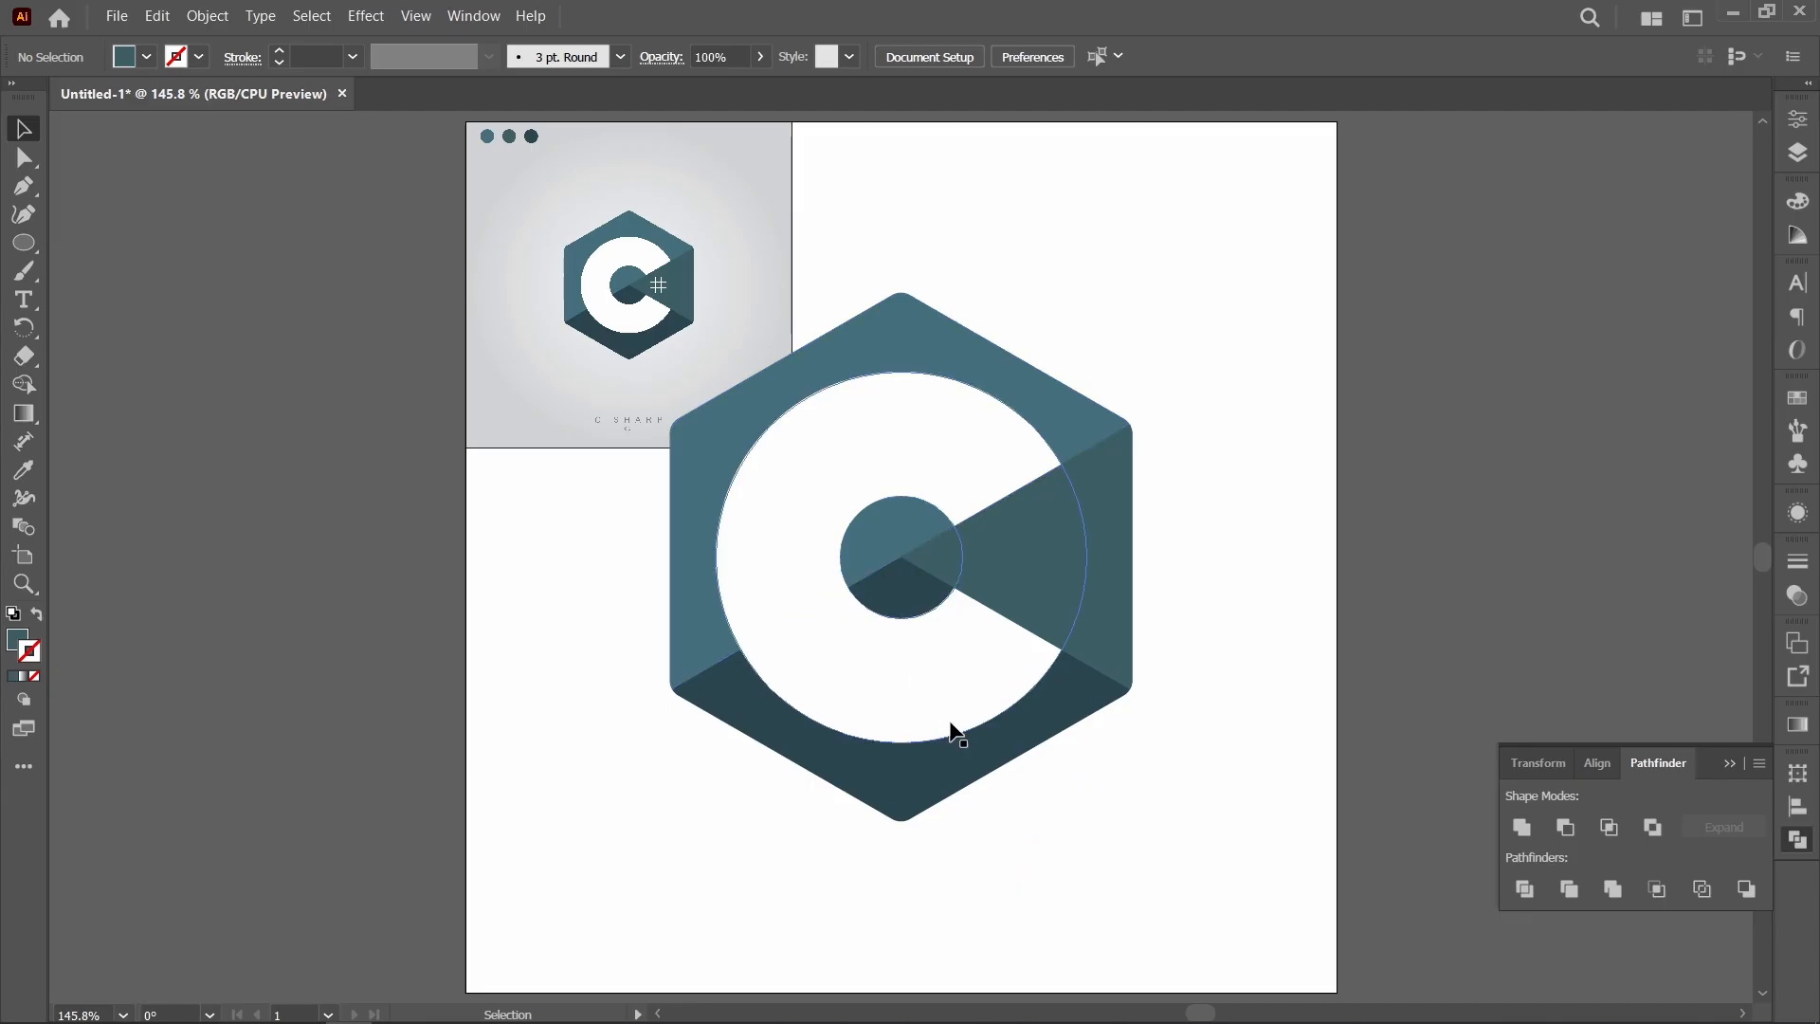
Group all the hexagon logo's shapes together
drag(1185, 775, 932, 589)
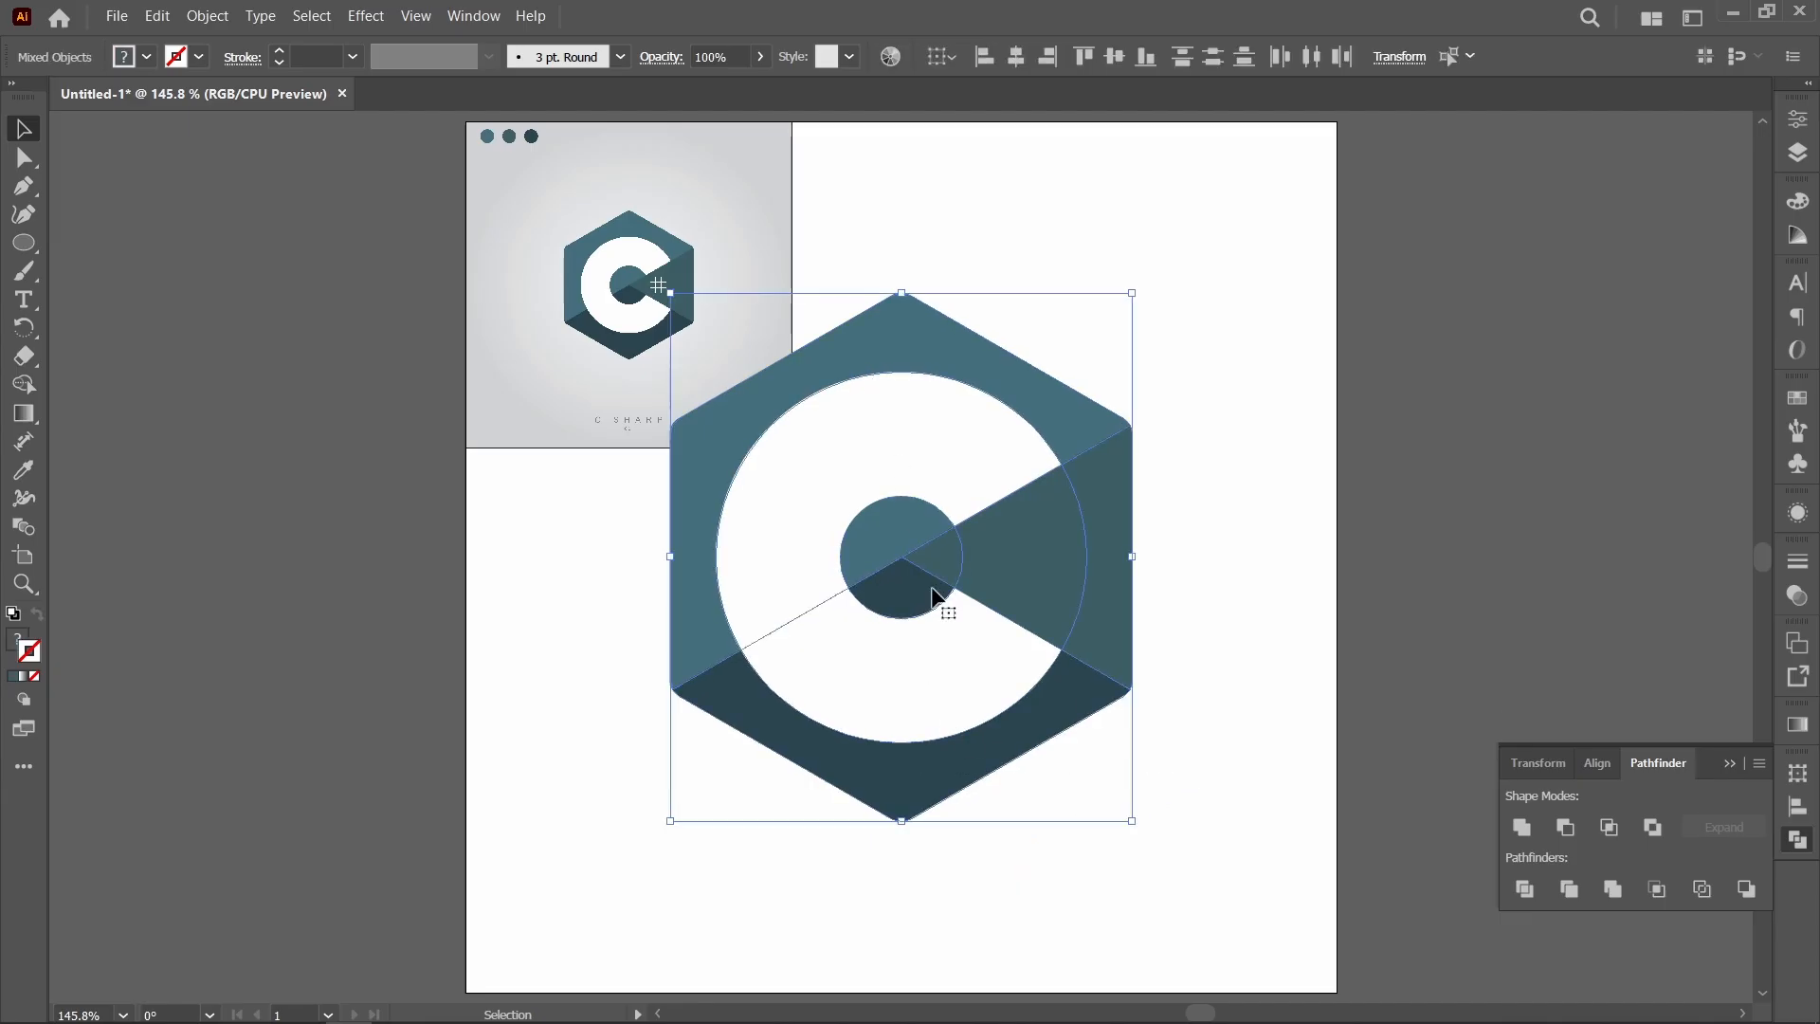
key(ctrl+g)
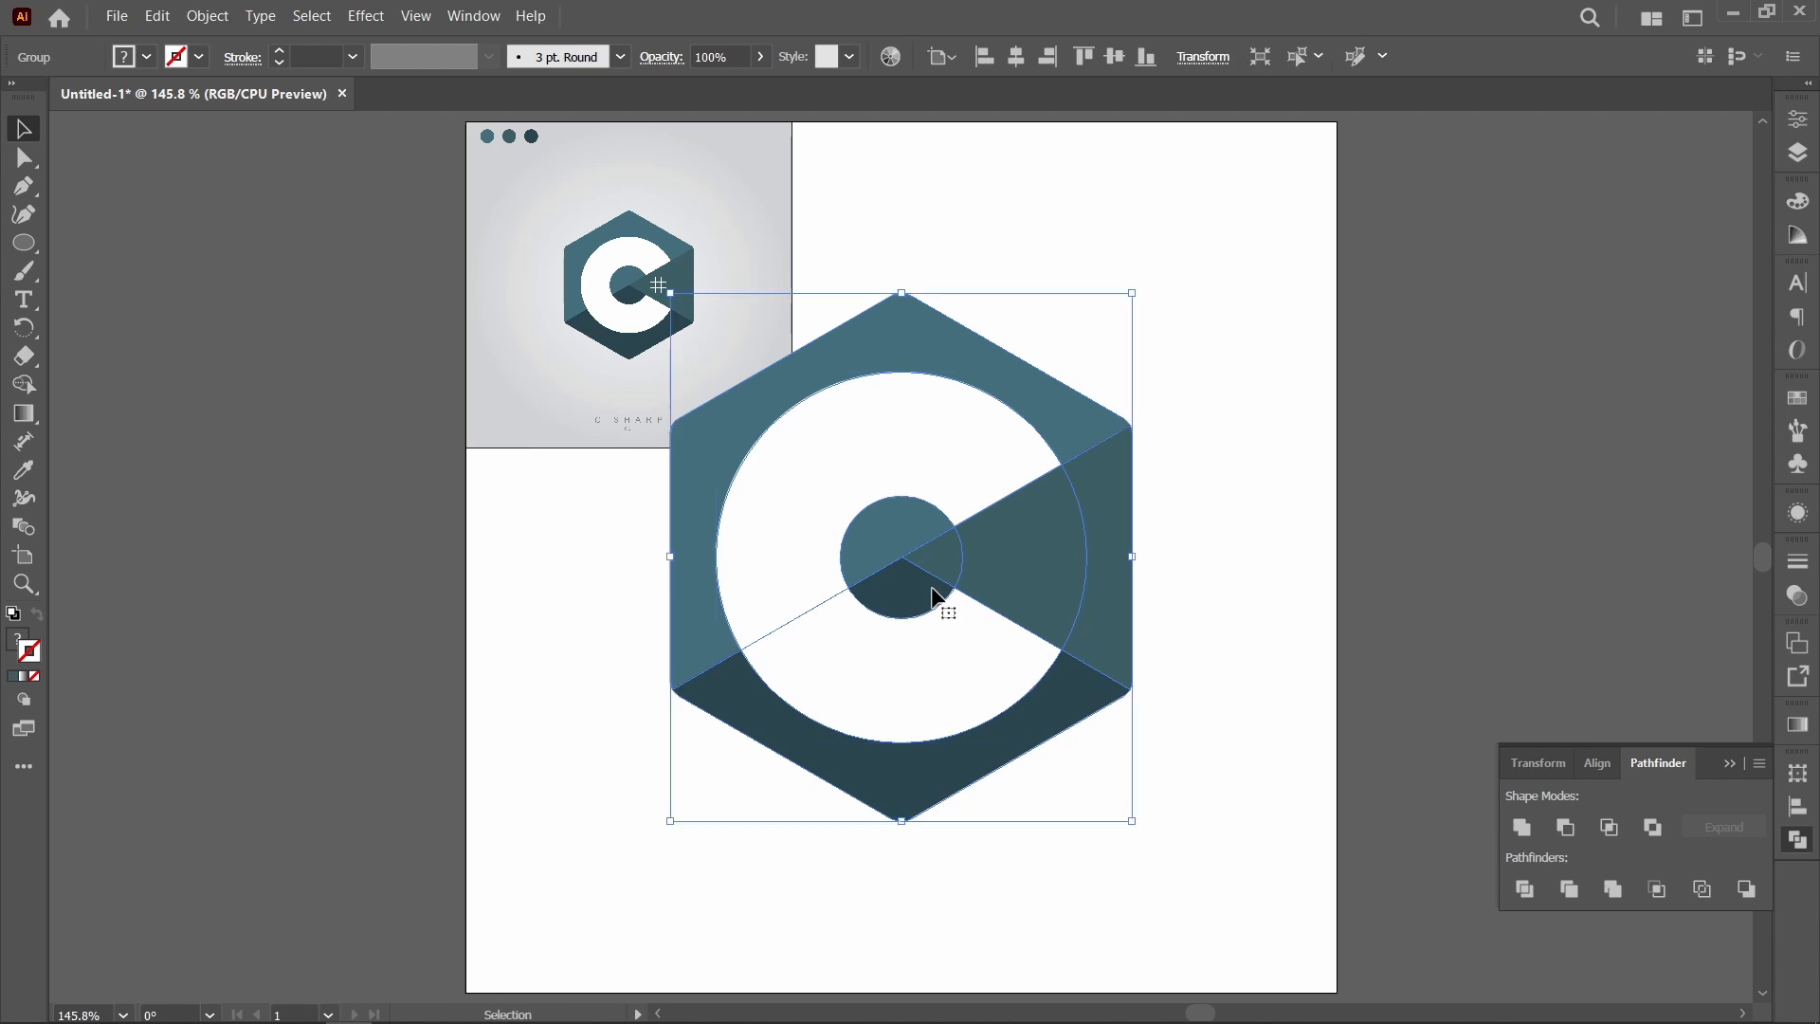
click(1206, 779)
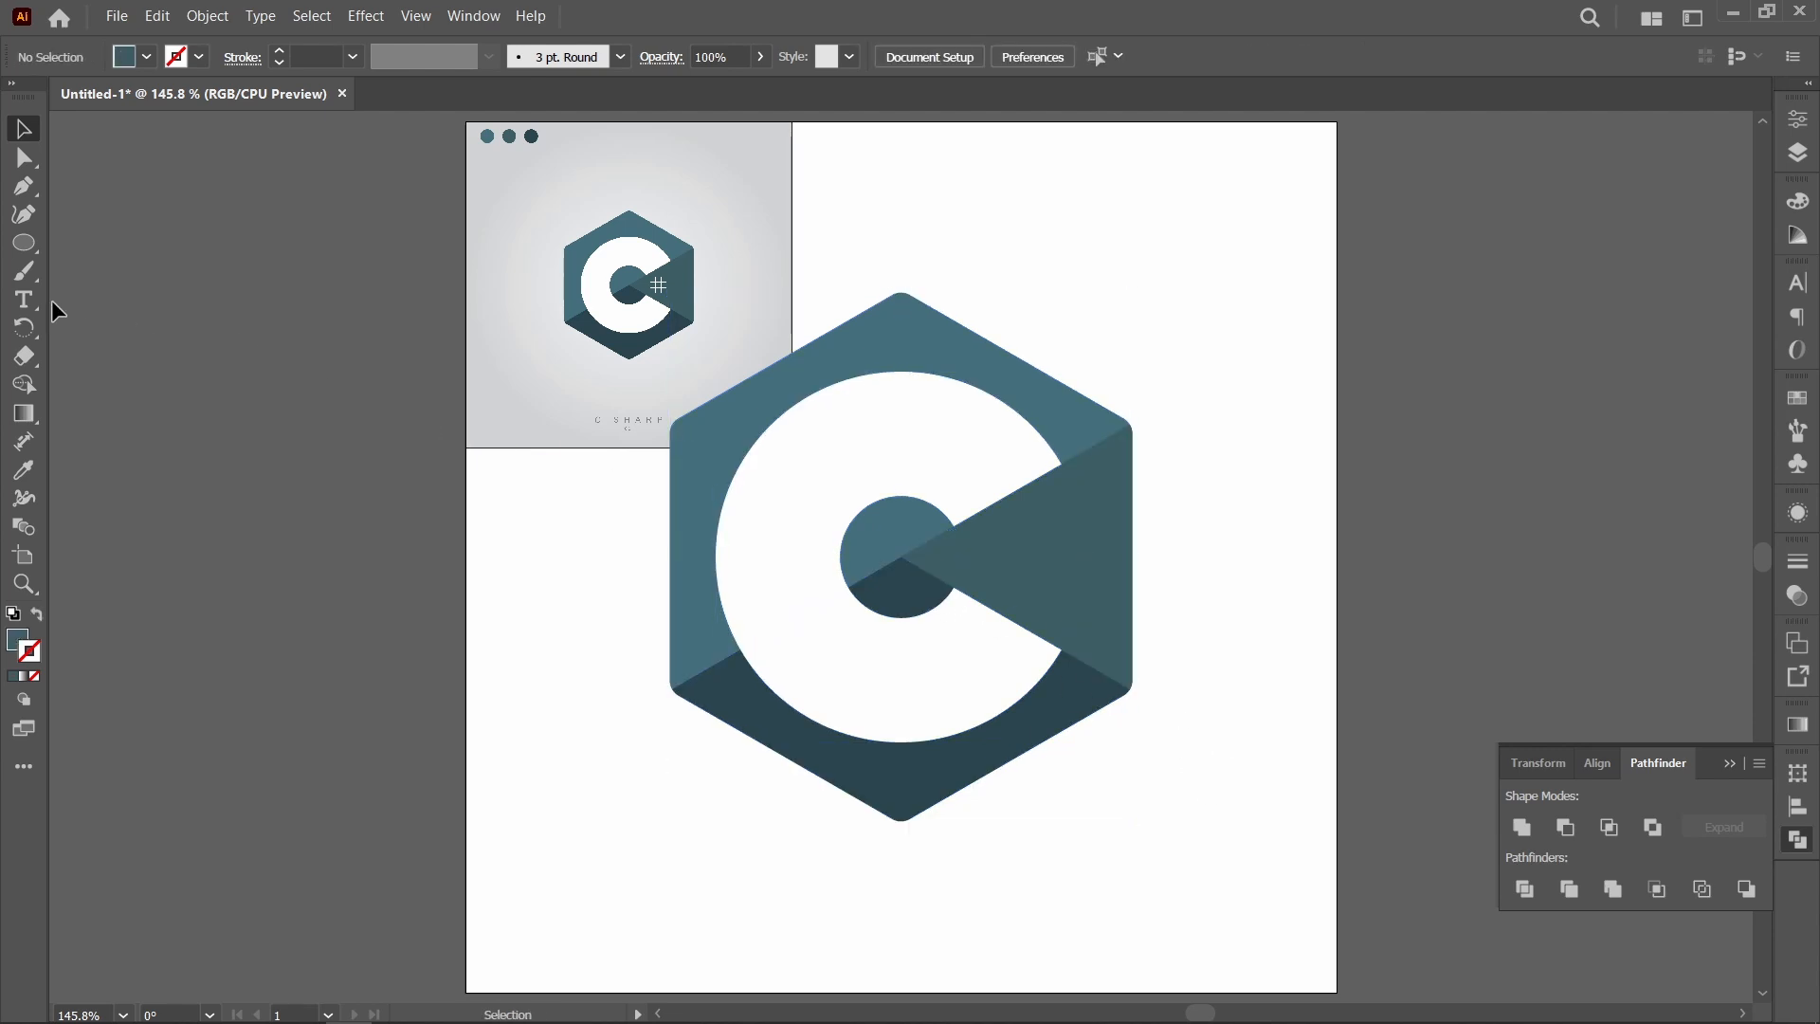
Add a # text character, enlarge it and place it beside the hexagon's lower-left side
click(24, 300)
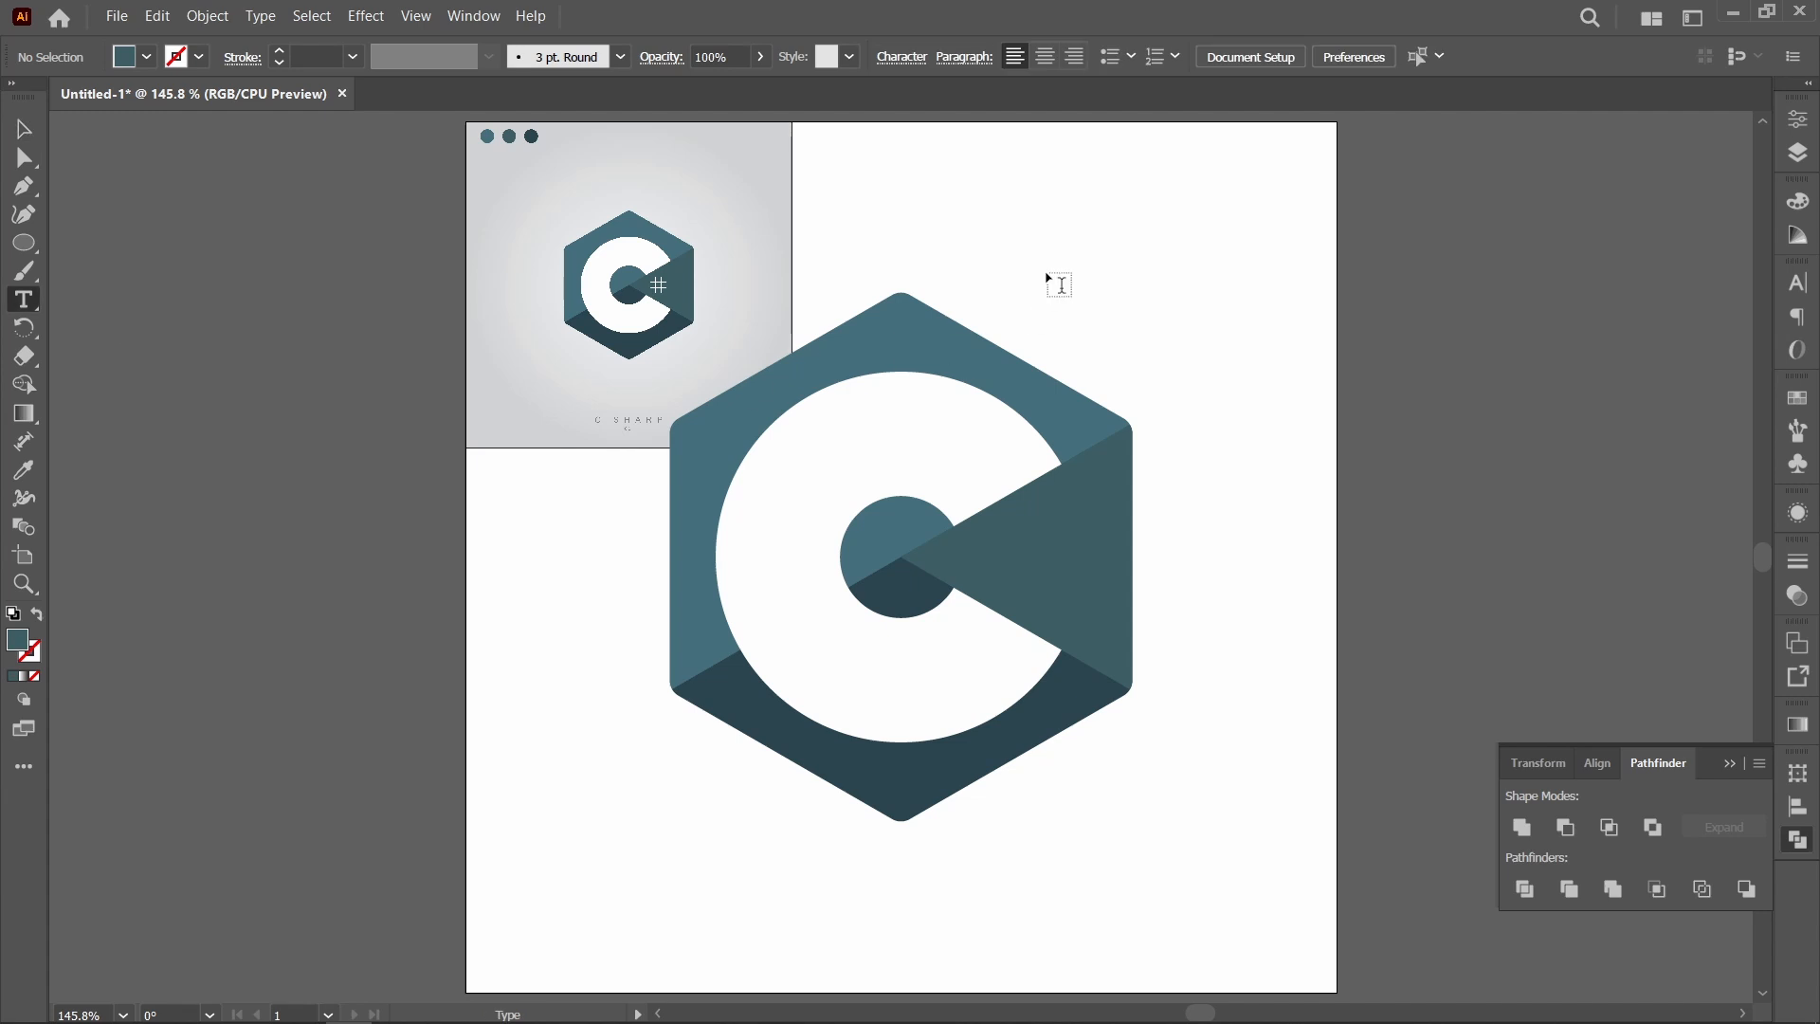
click(1055, 279)
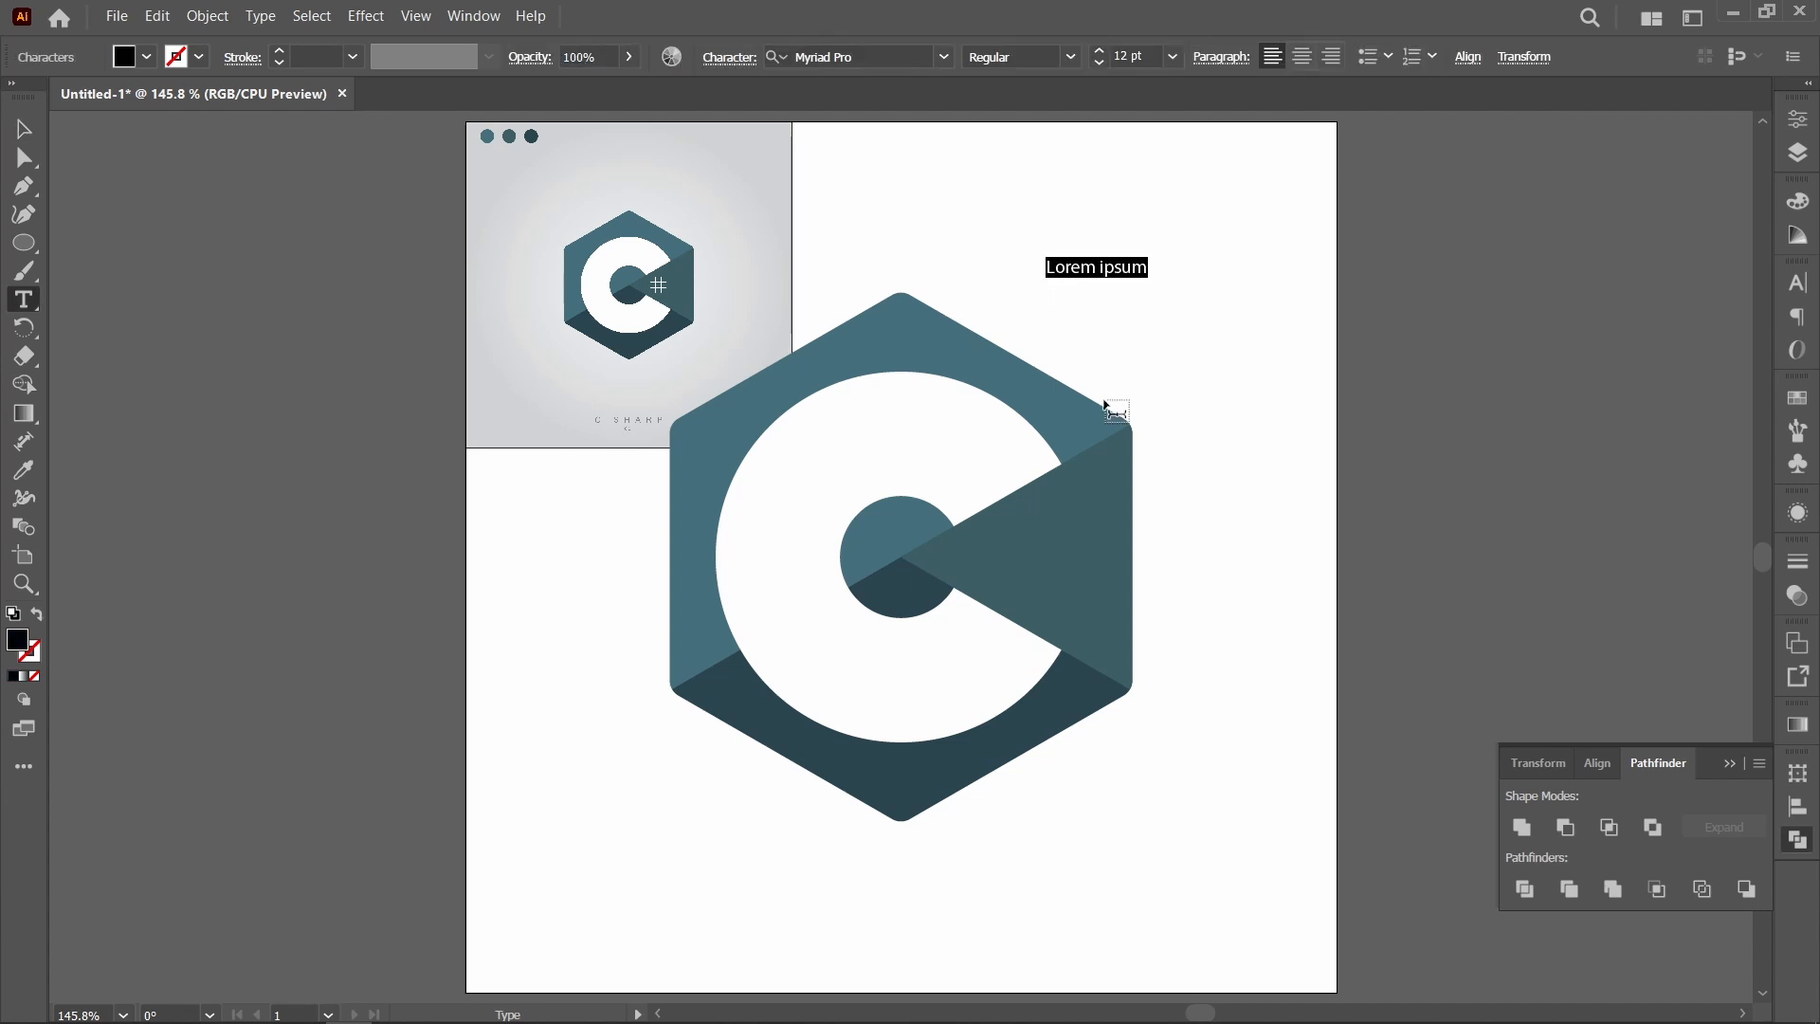
text(#)
key(Escape)
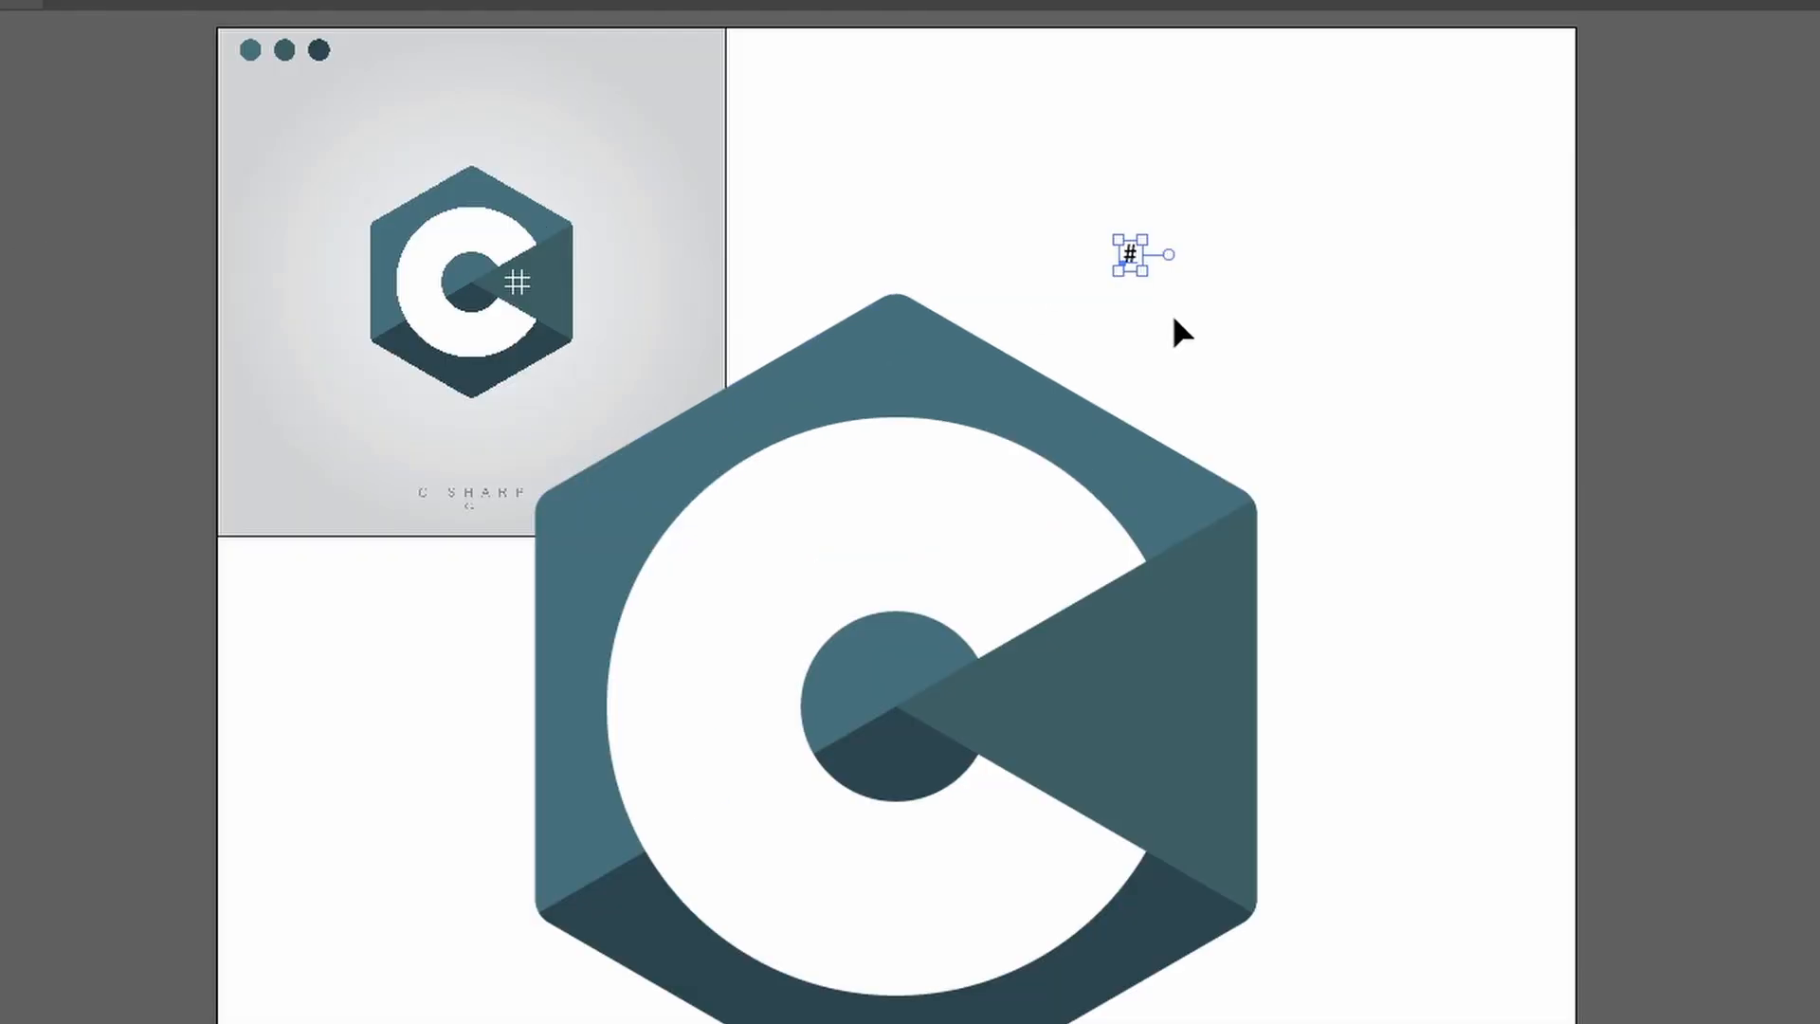
drag(1150, 272, 1193, 391)
drag(1175, 309, 423, 799)
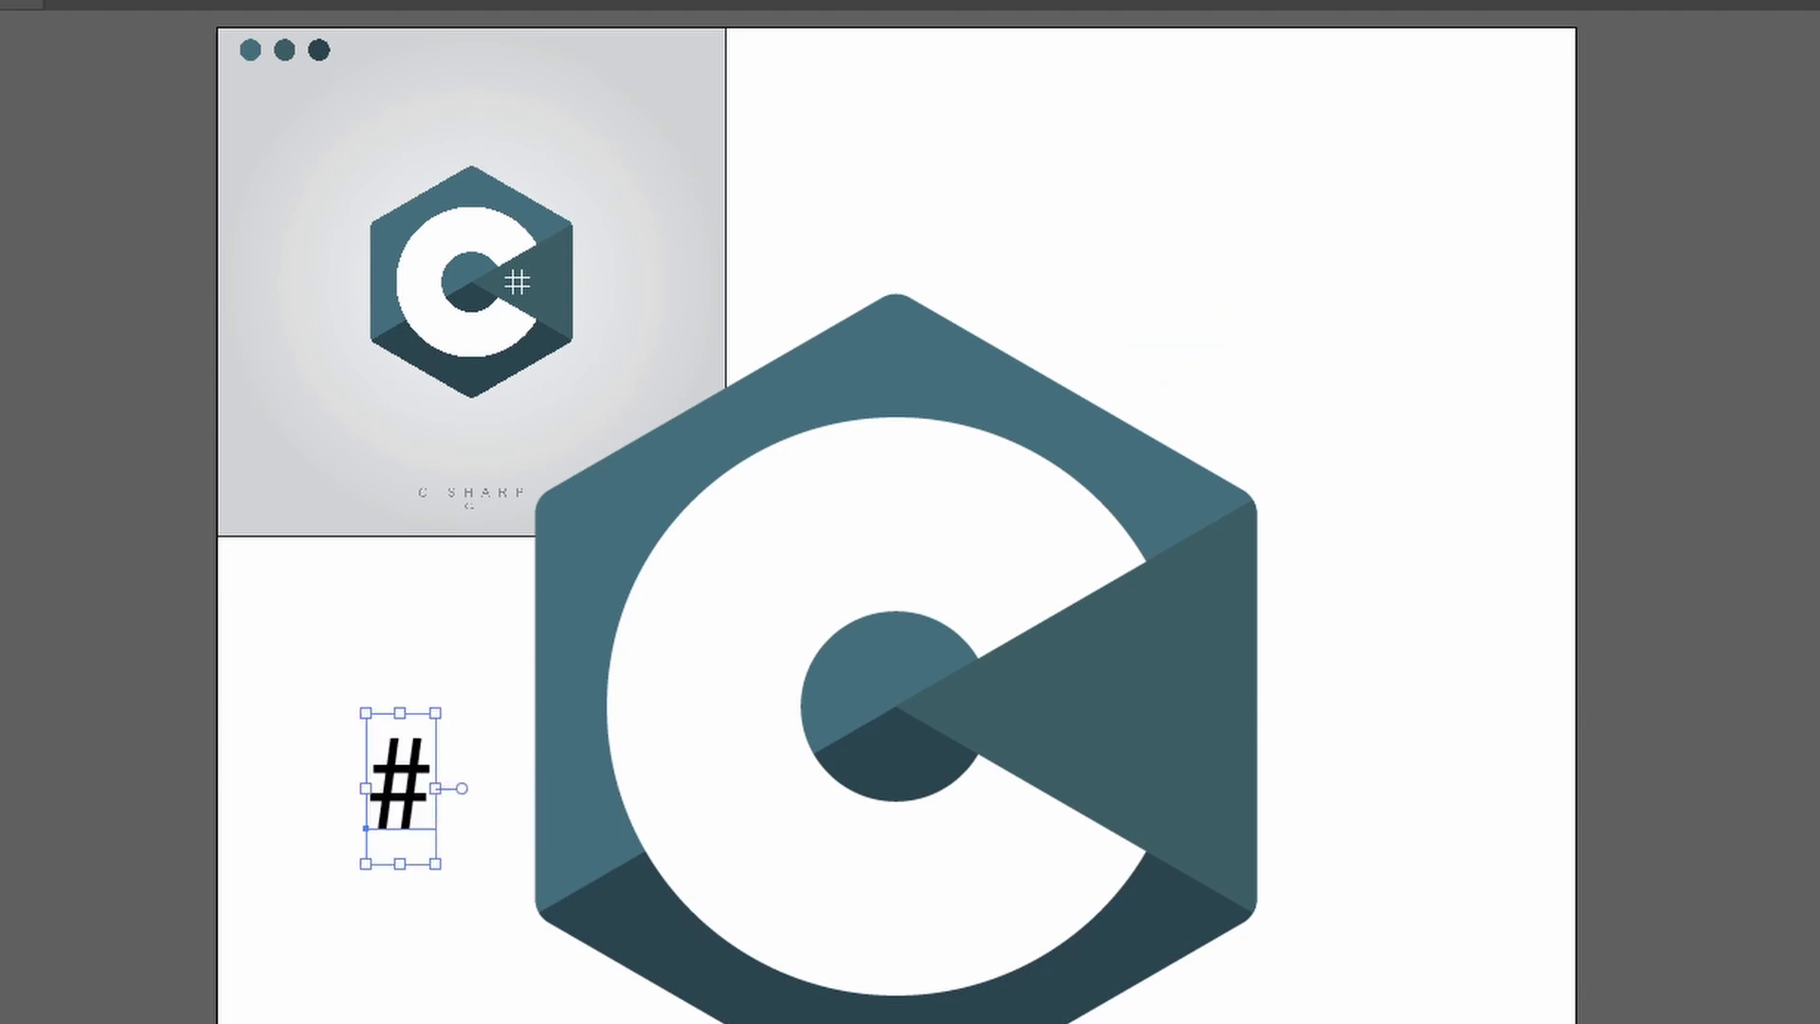
Change the # character's font, trying Helvetica and another font further down the font list
click(948, 4)
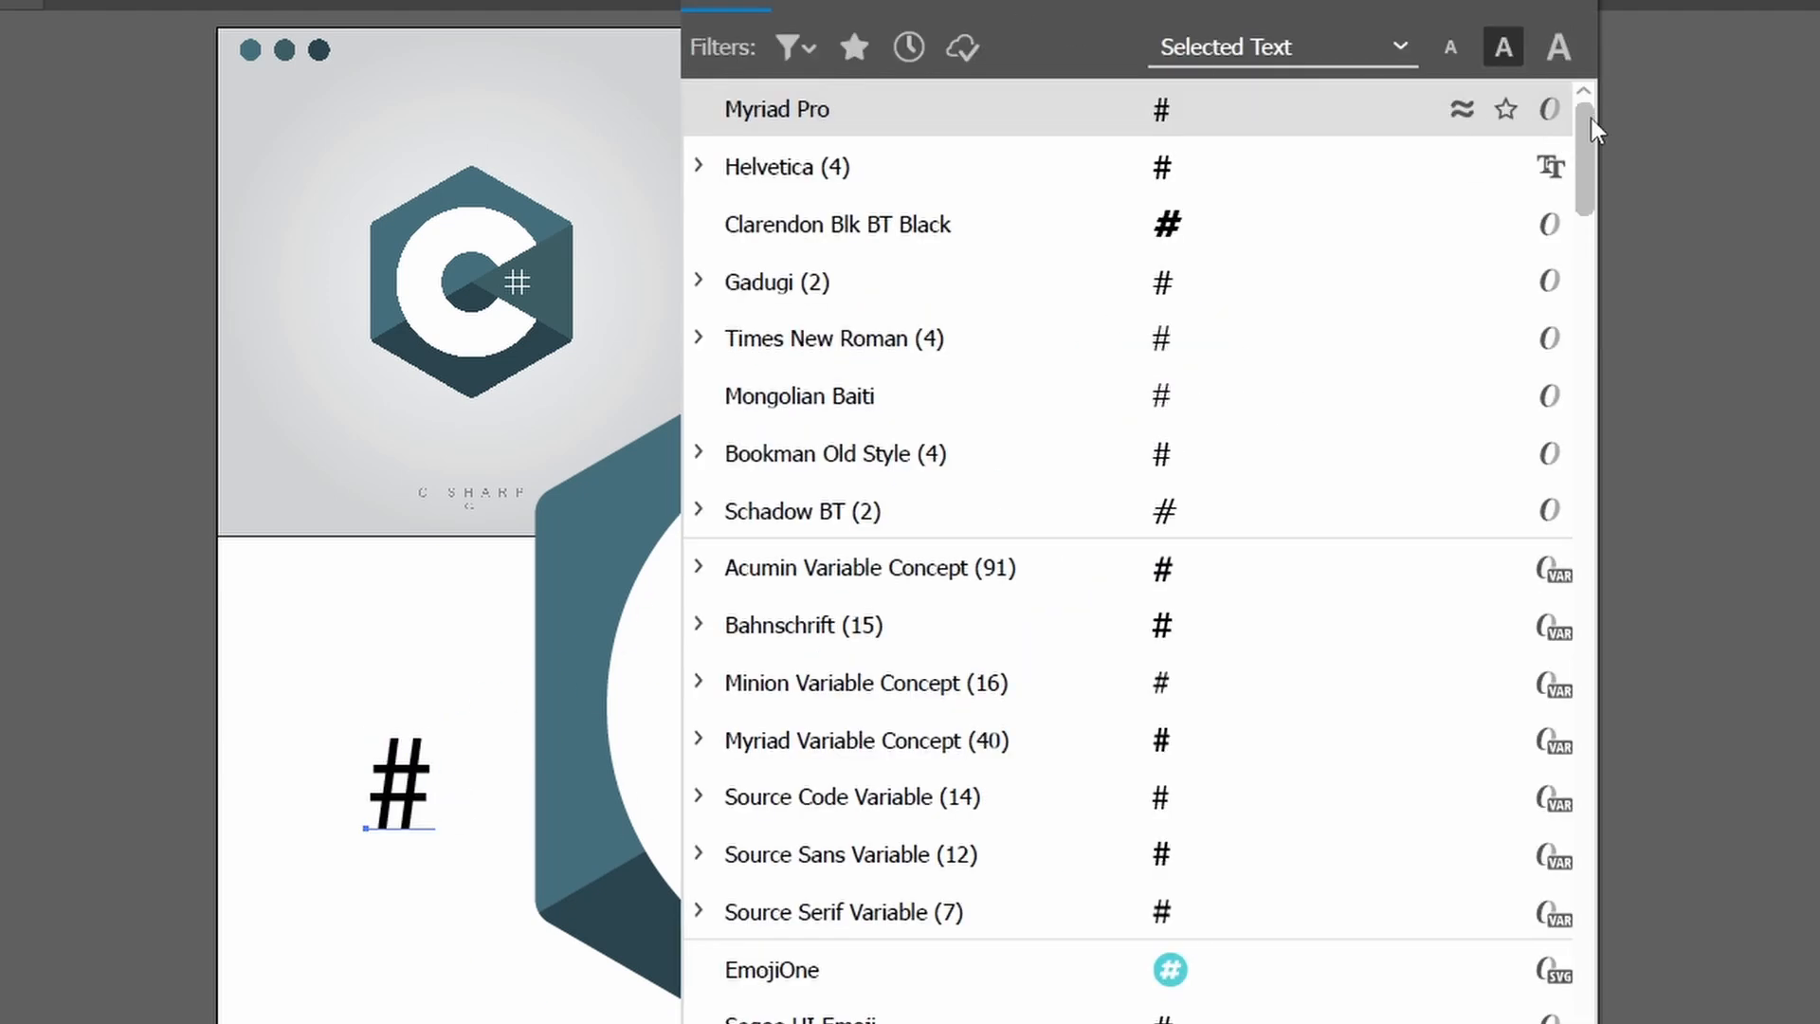
click(1226, 167)
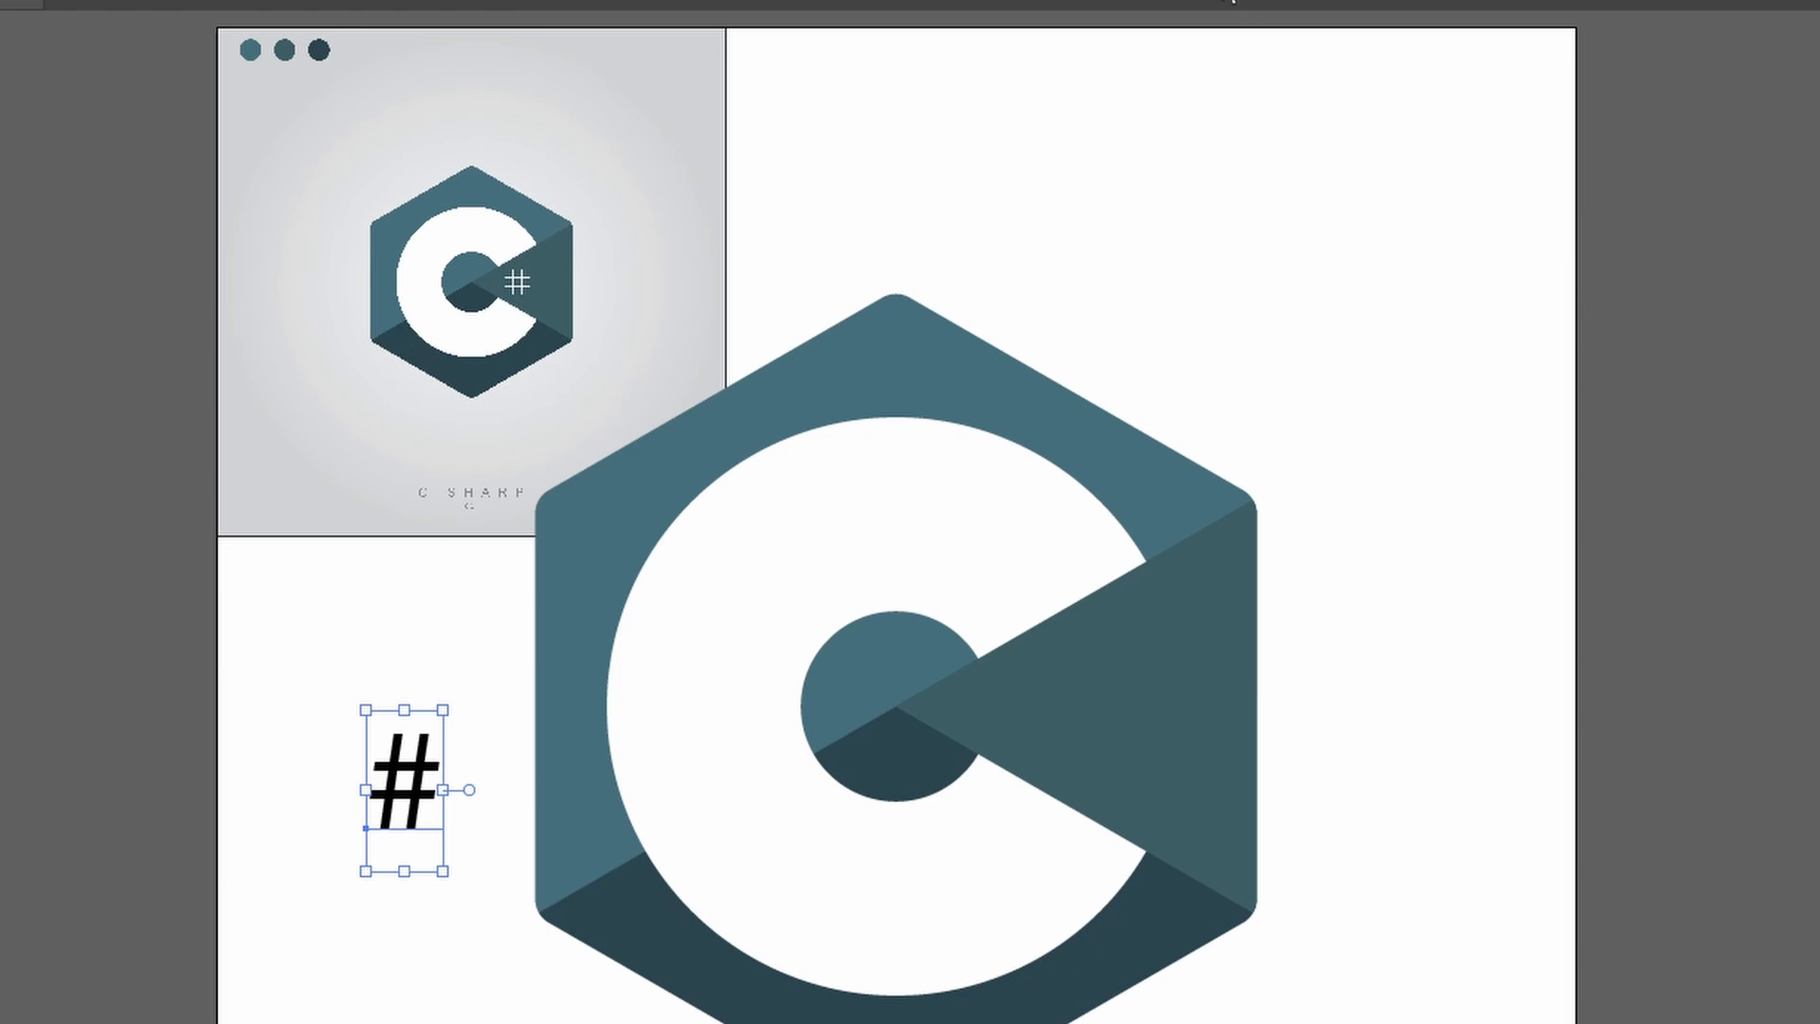
click(948, 4)
drag(1589, 178, 1625, 798)
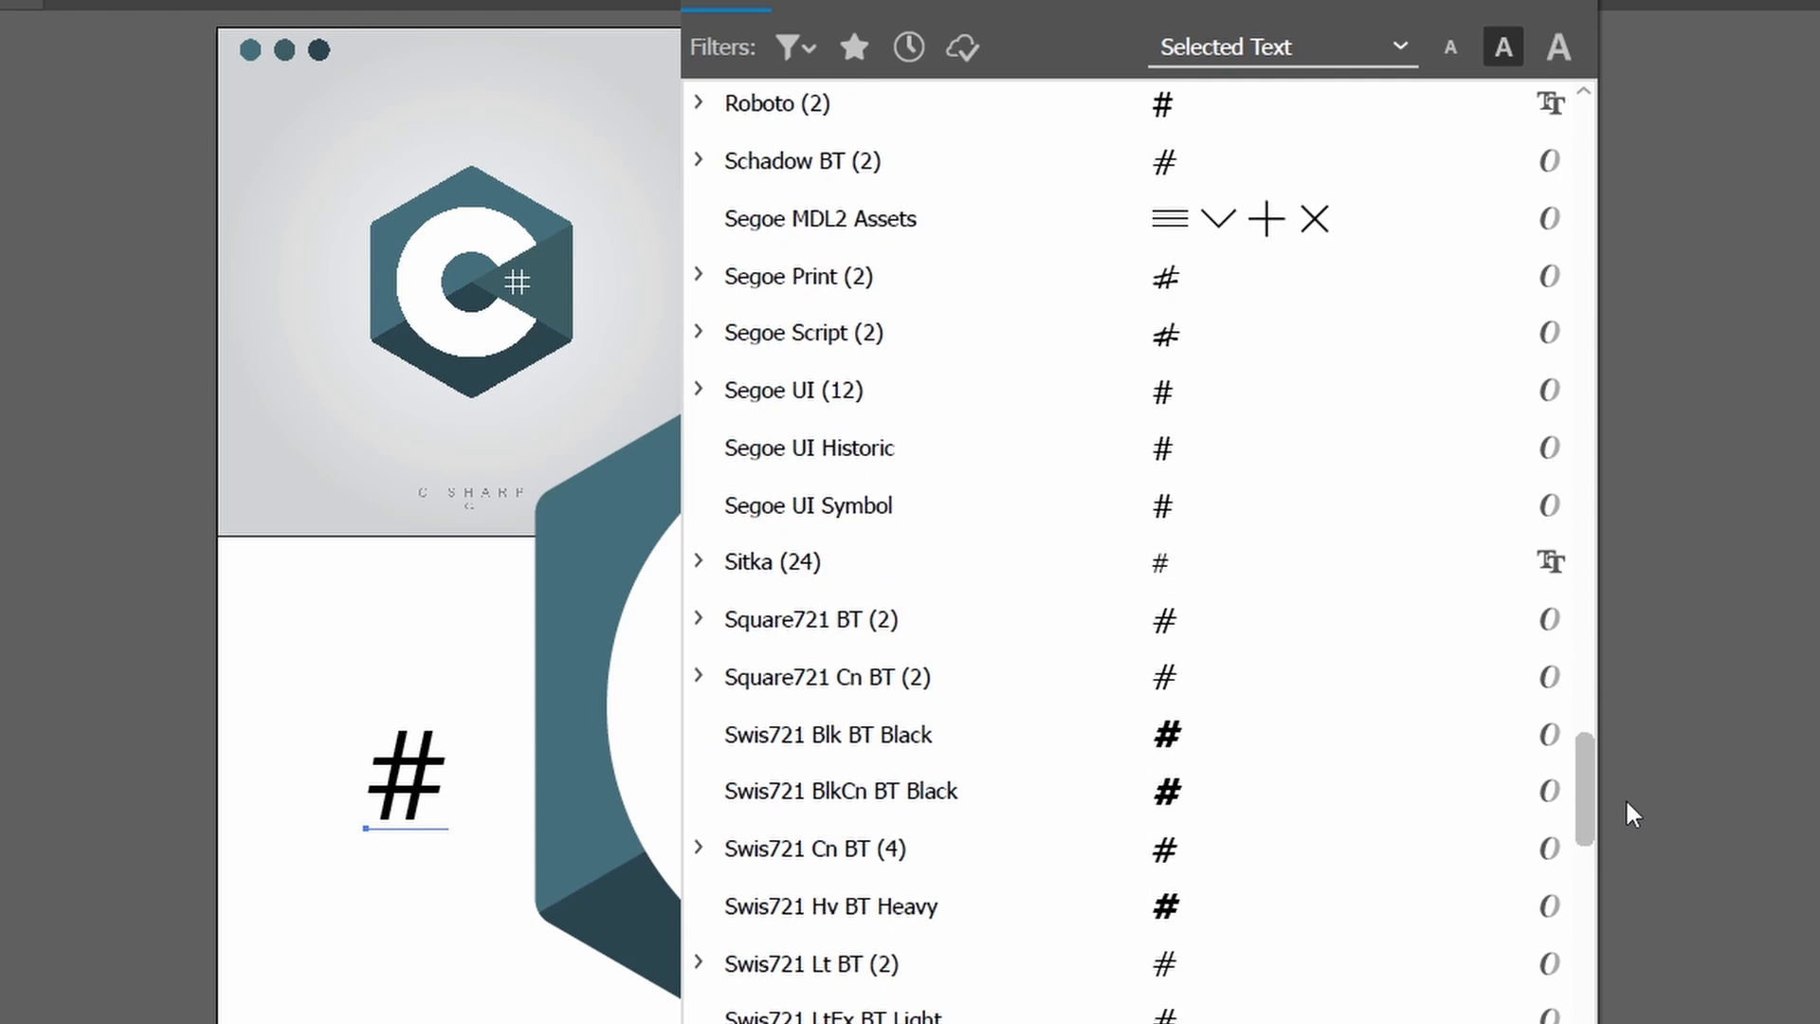
drag(1594, 799, 1595, 974)
click(1072, 833)
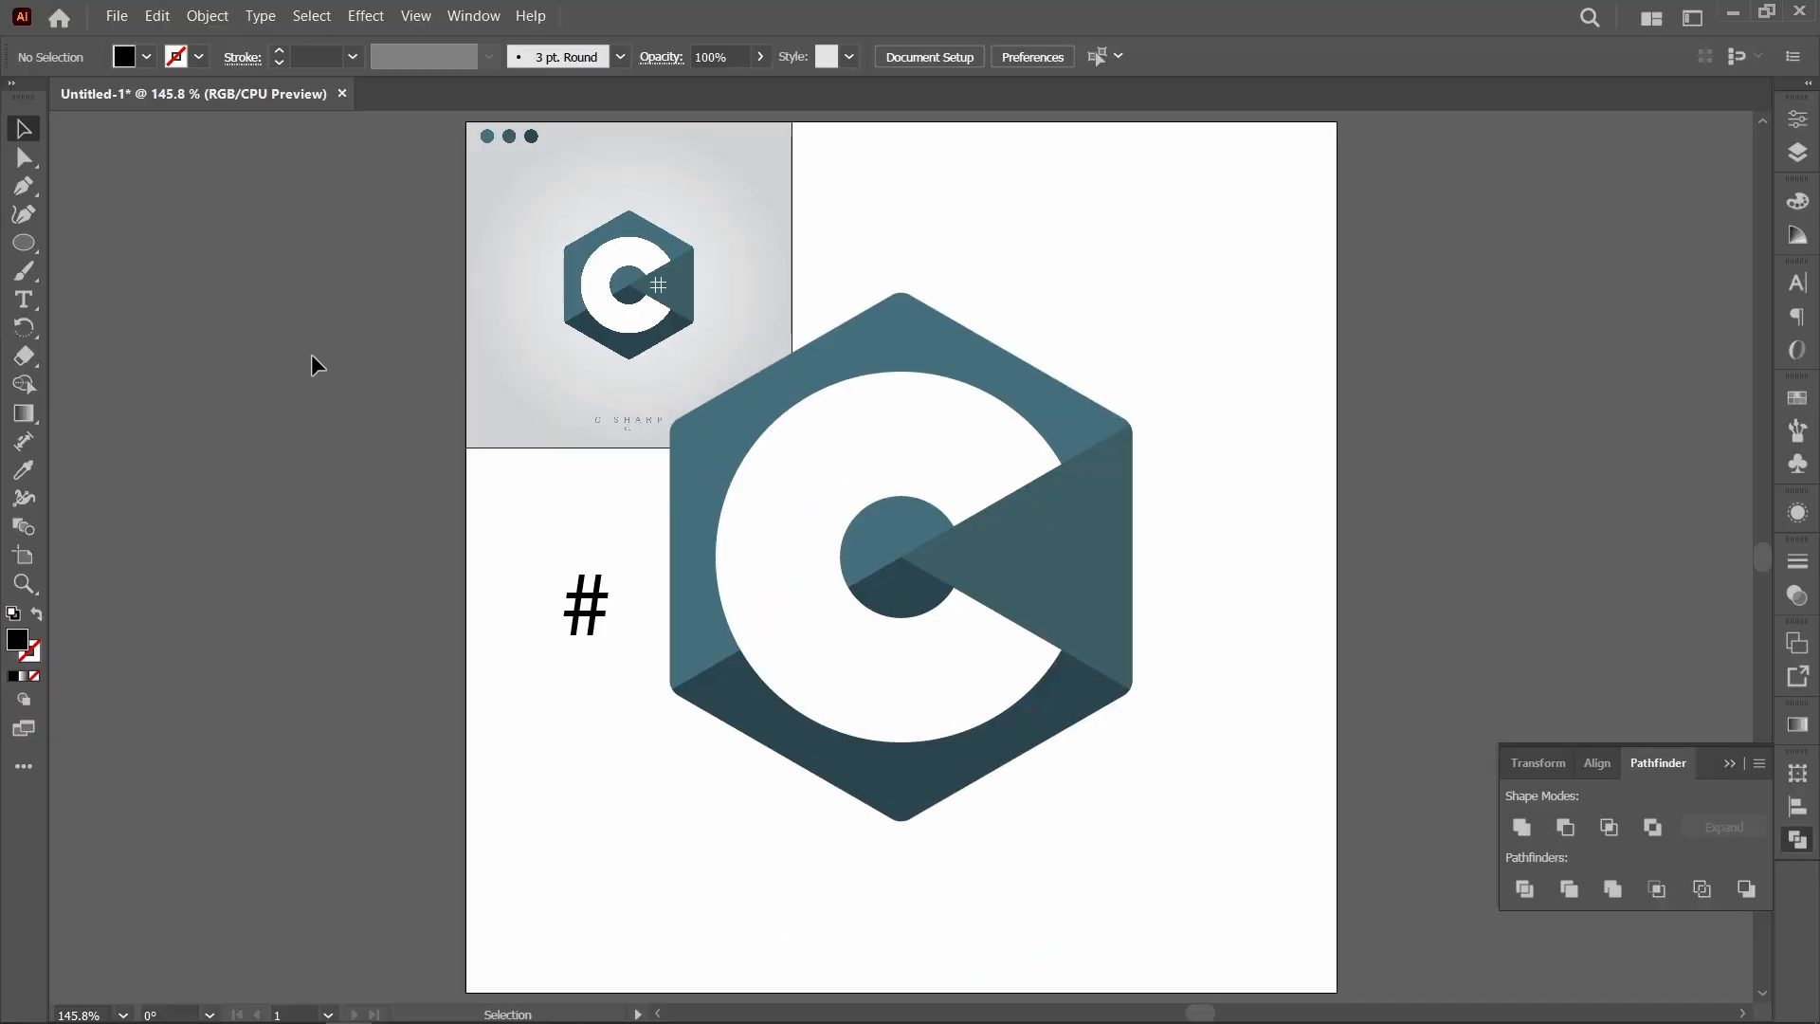
Draw a narrow upright rectangle with no fill and a 1 pt black stroke in the artboard's blank upper-right area
click(24, 243)
click(112, 242)
key(space)
drag(1164, 213, 1173, 262)
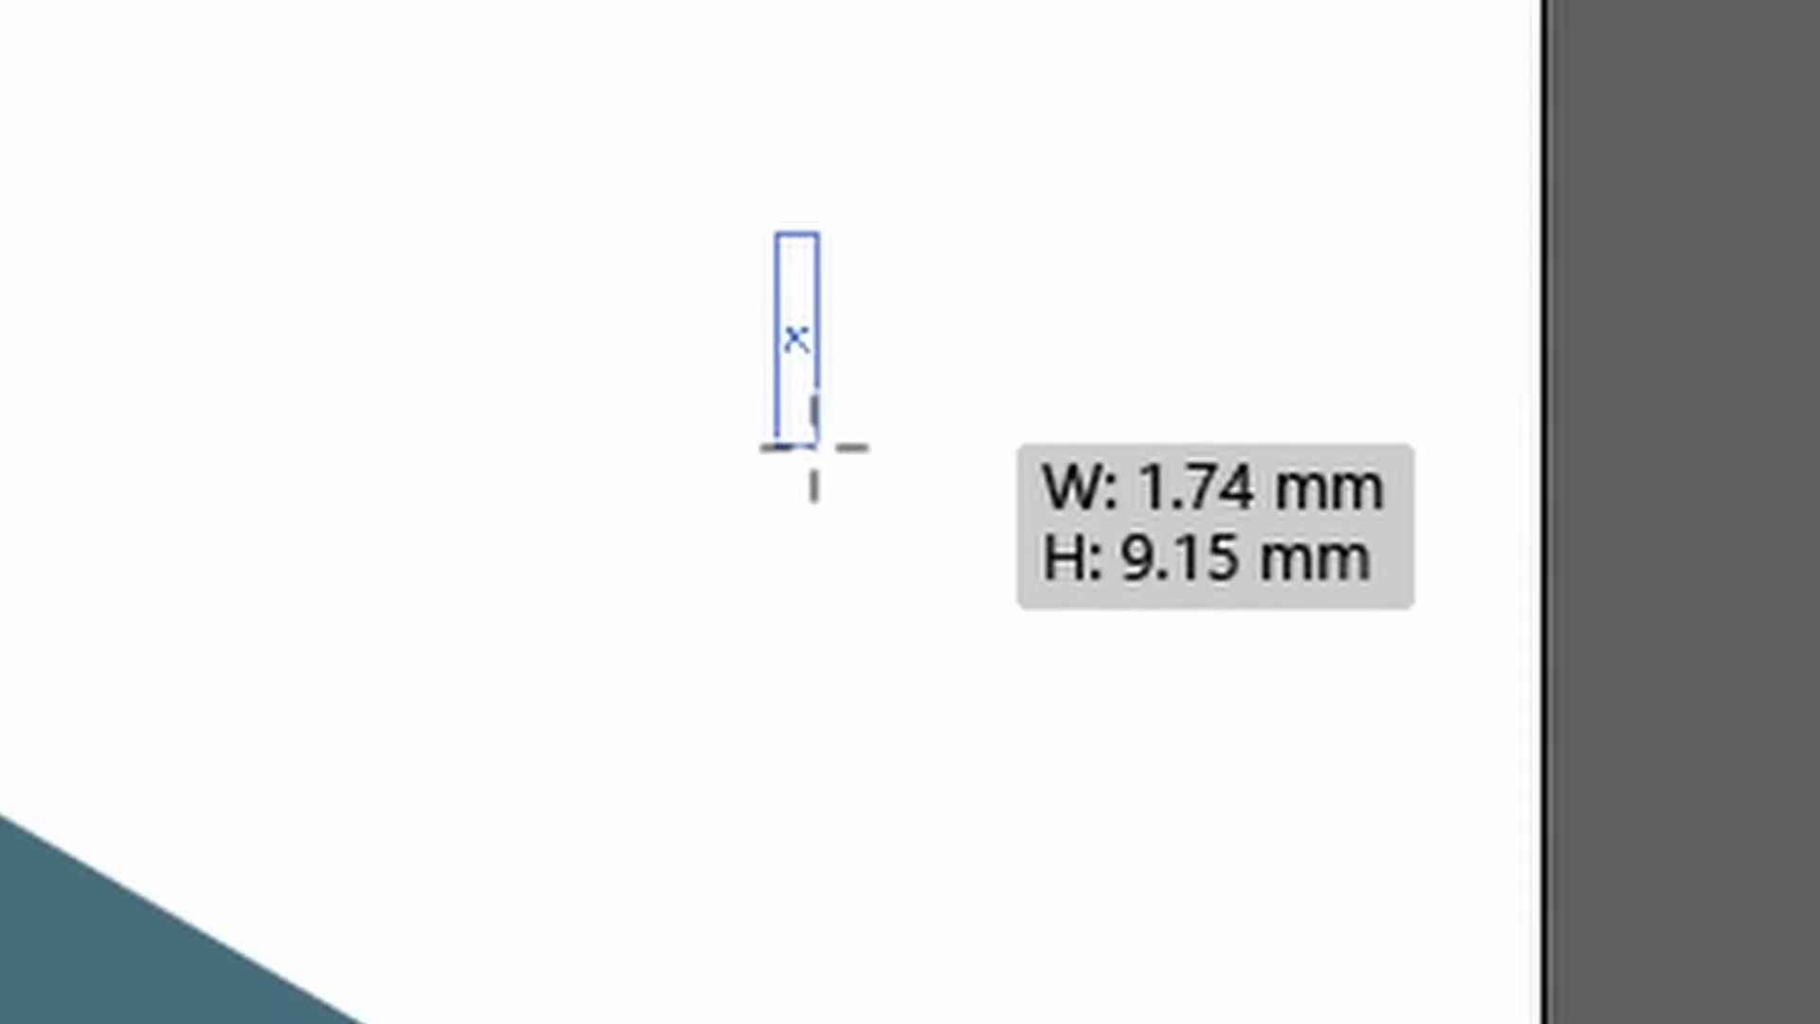
mouse_move(813, 446)
mouse_down()
mouse_move(841, 492)
mouse_move(825, 394)
mouse_up()
key(v)
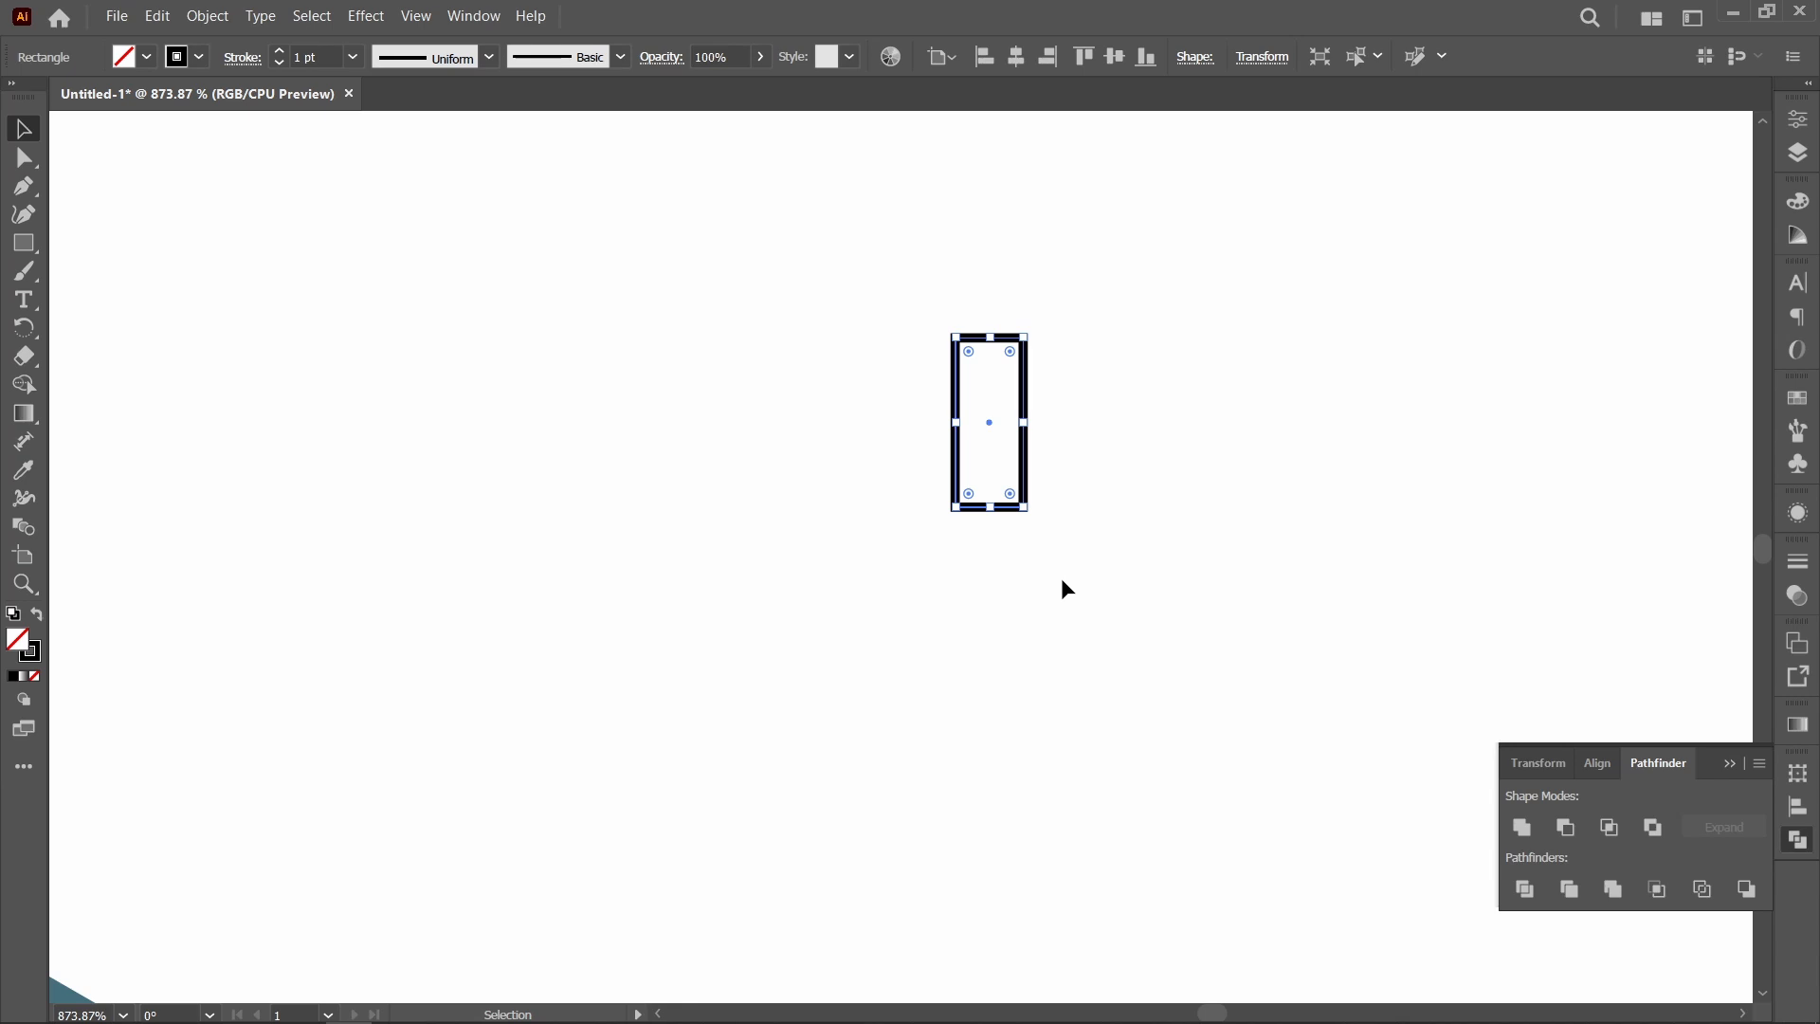
Delete the narrow rectangle's top and bottom edges, leaving two parallel vertical lines
key(a)
click(986, 287)
drag(986, 339, 1033, 641)
key(Delete)
key(v)
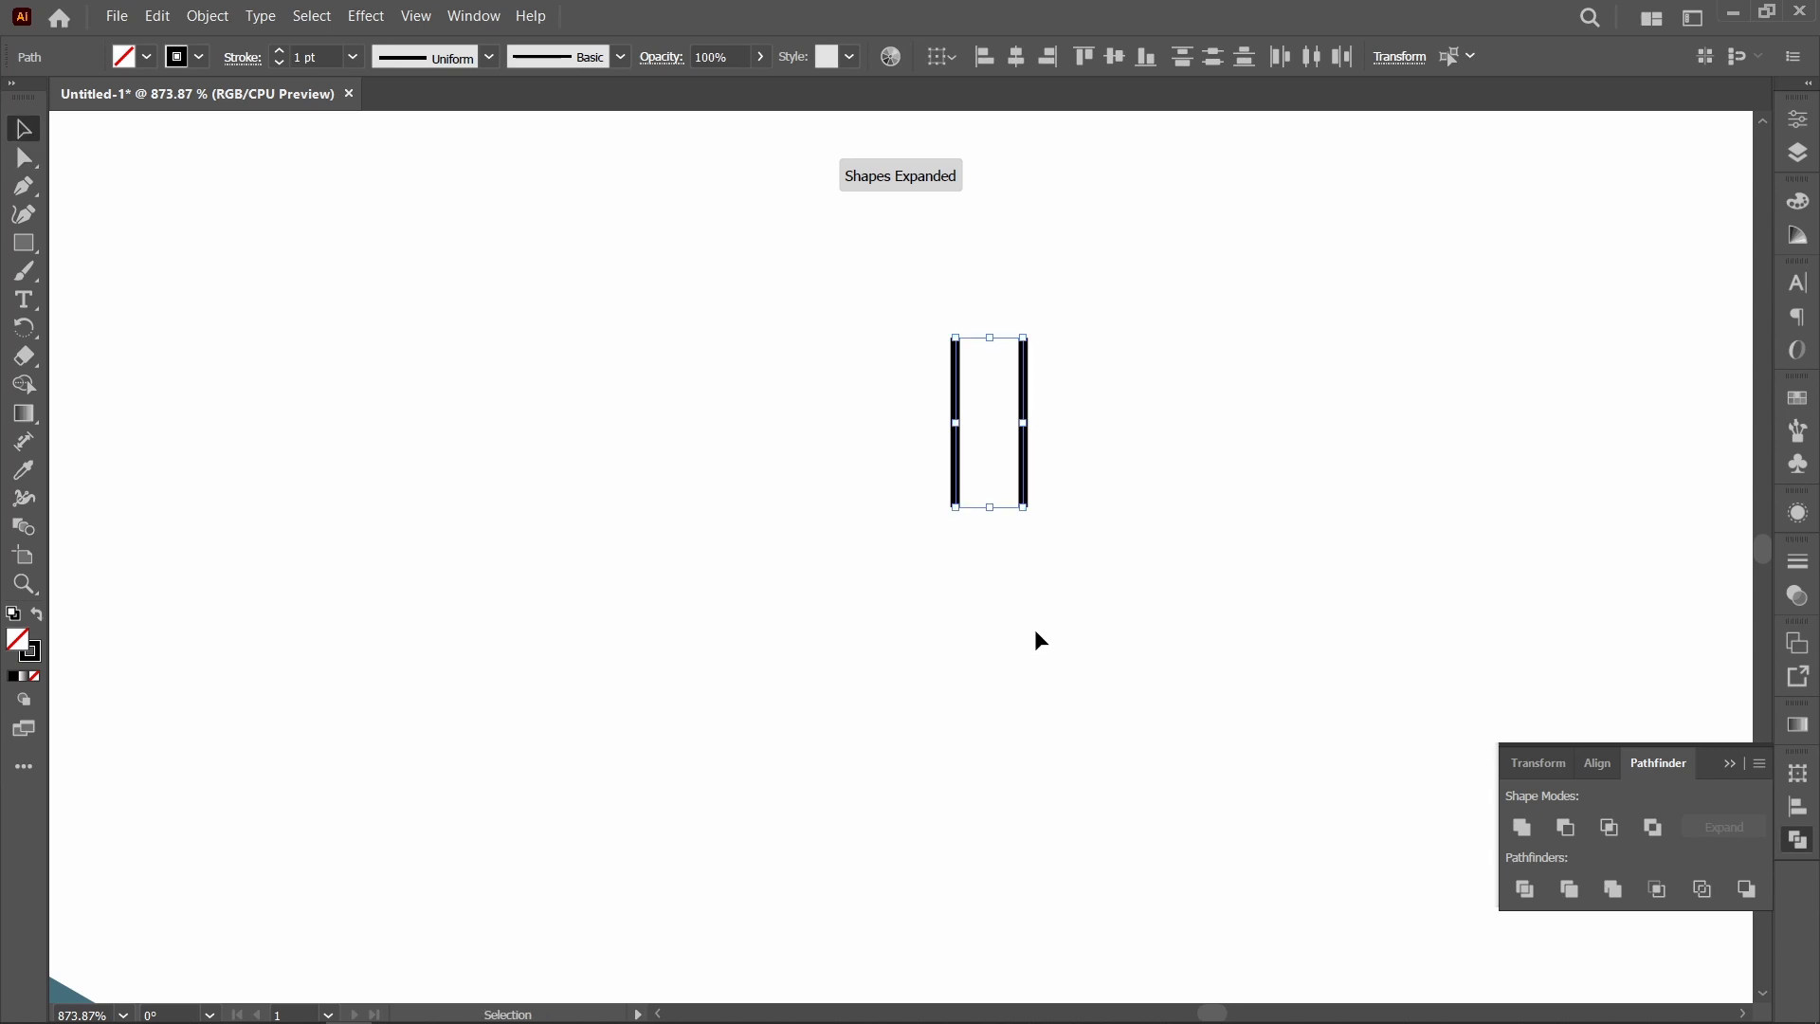
Shorten both vertical lines slightly from their lower ends
click(1012, 557)
click(1022, 497)
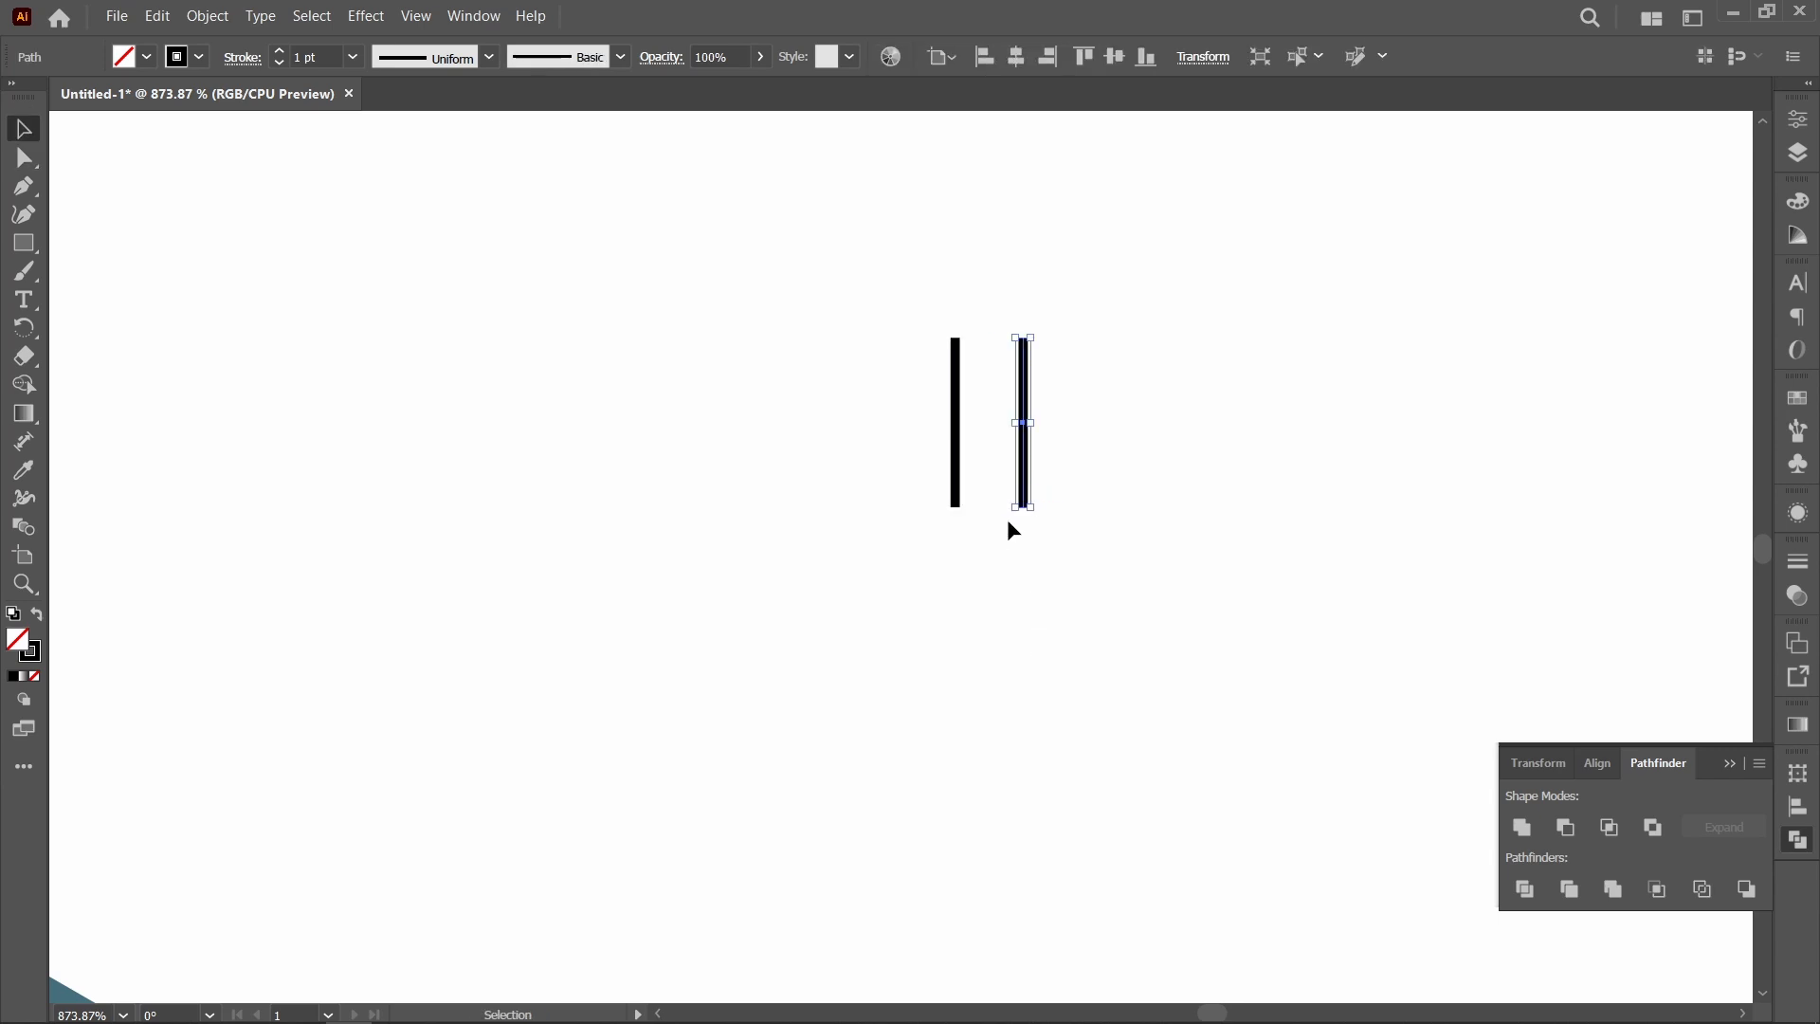
key(ctrl+a)
drag(990, 508, 992, 487)
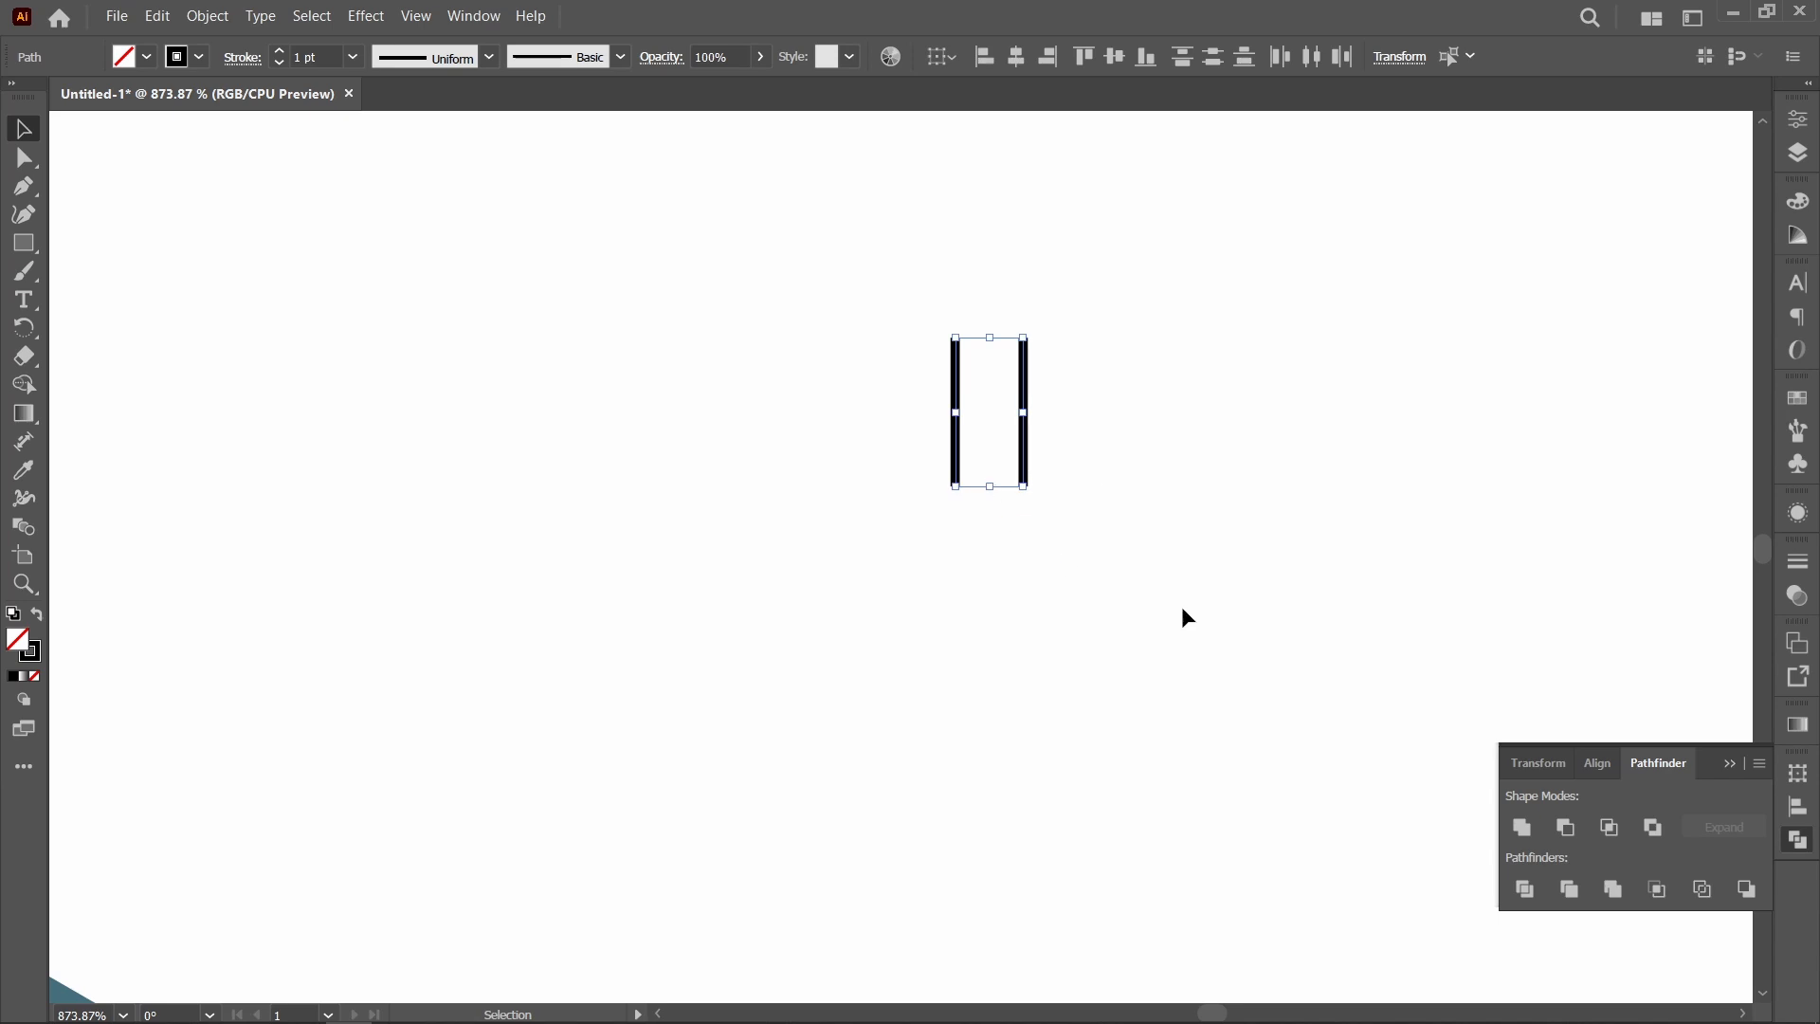
click(1147, 584)
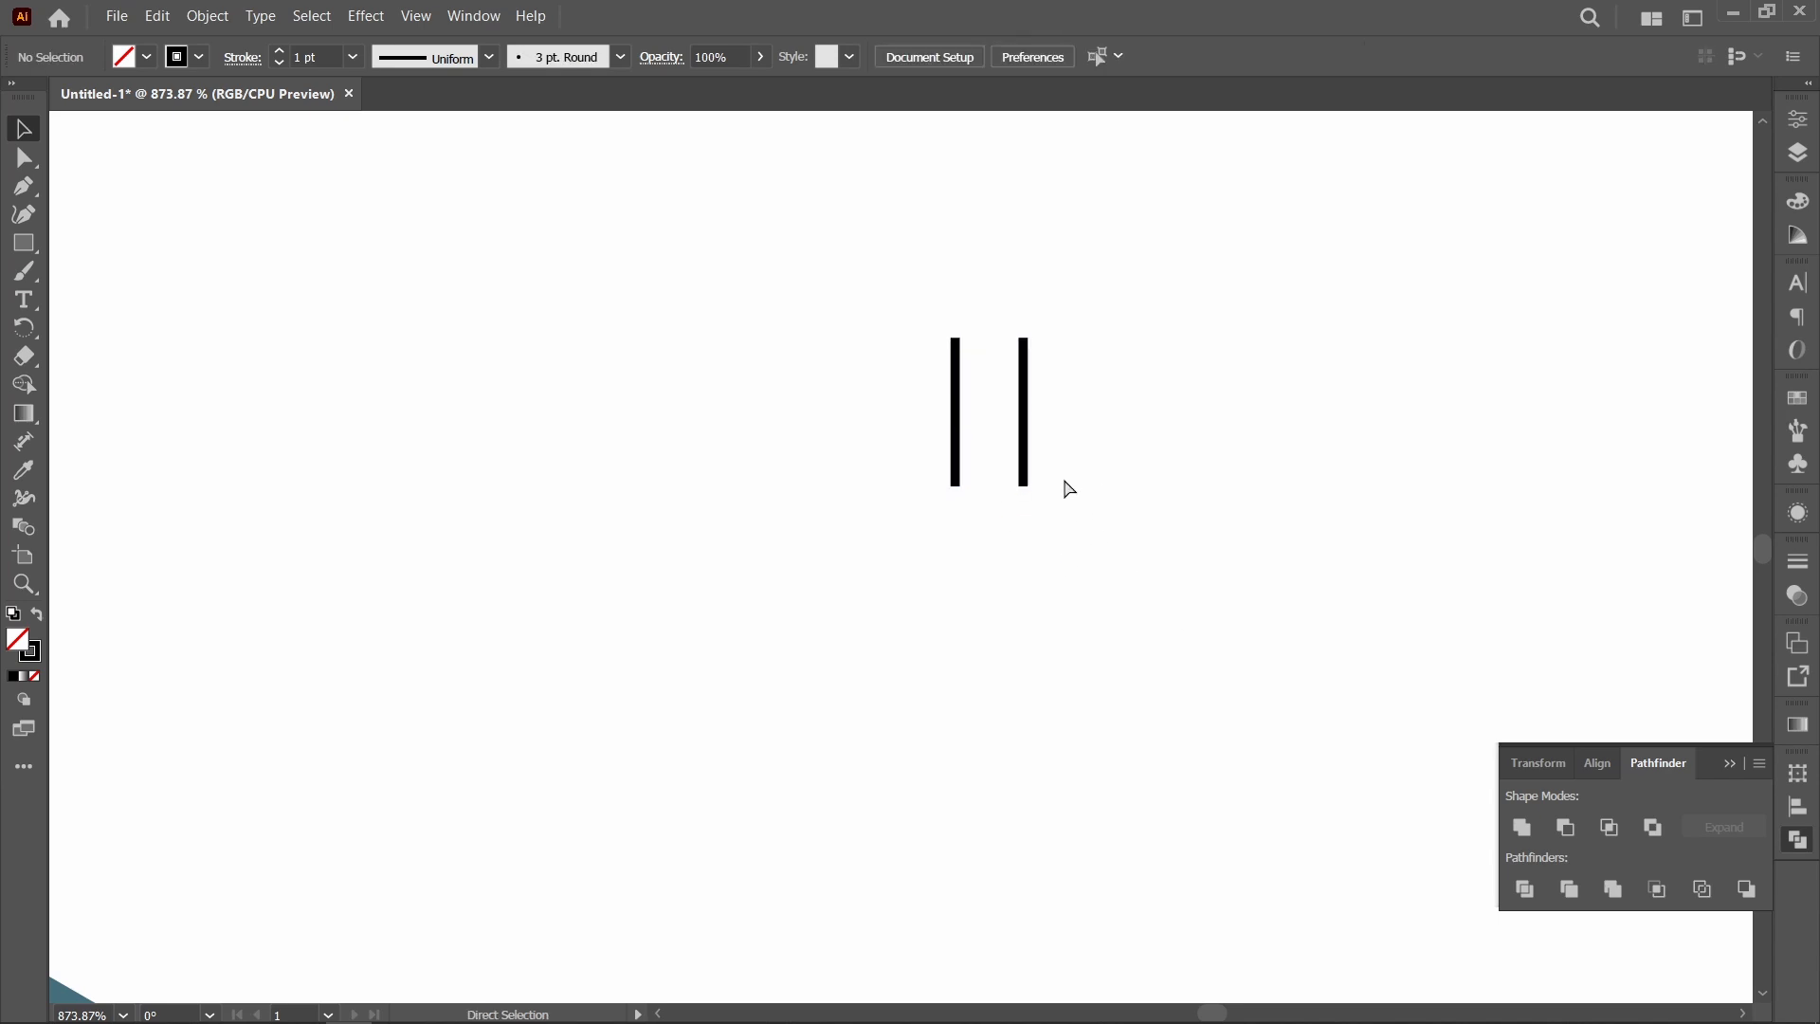
Move the right vertical line closer to the left one and shorten both lines further from below
key(ctrl+0)
drag(1237, 361, 1179, 373)
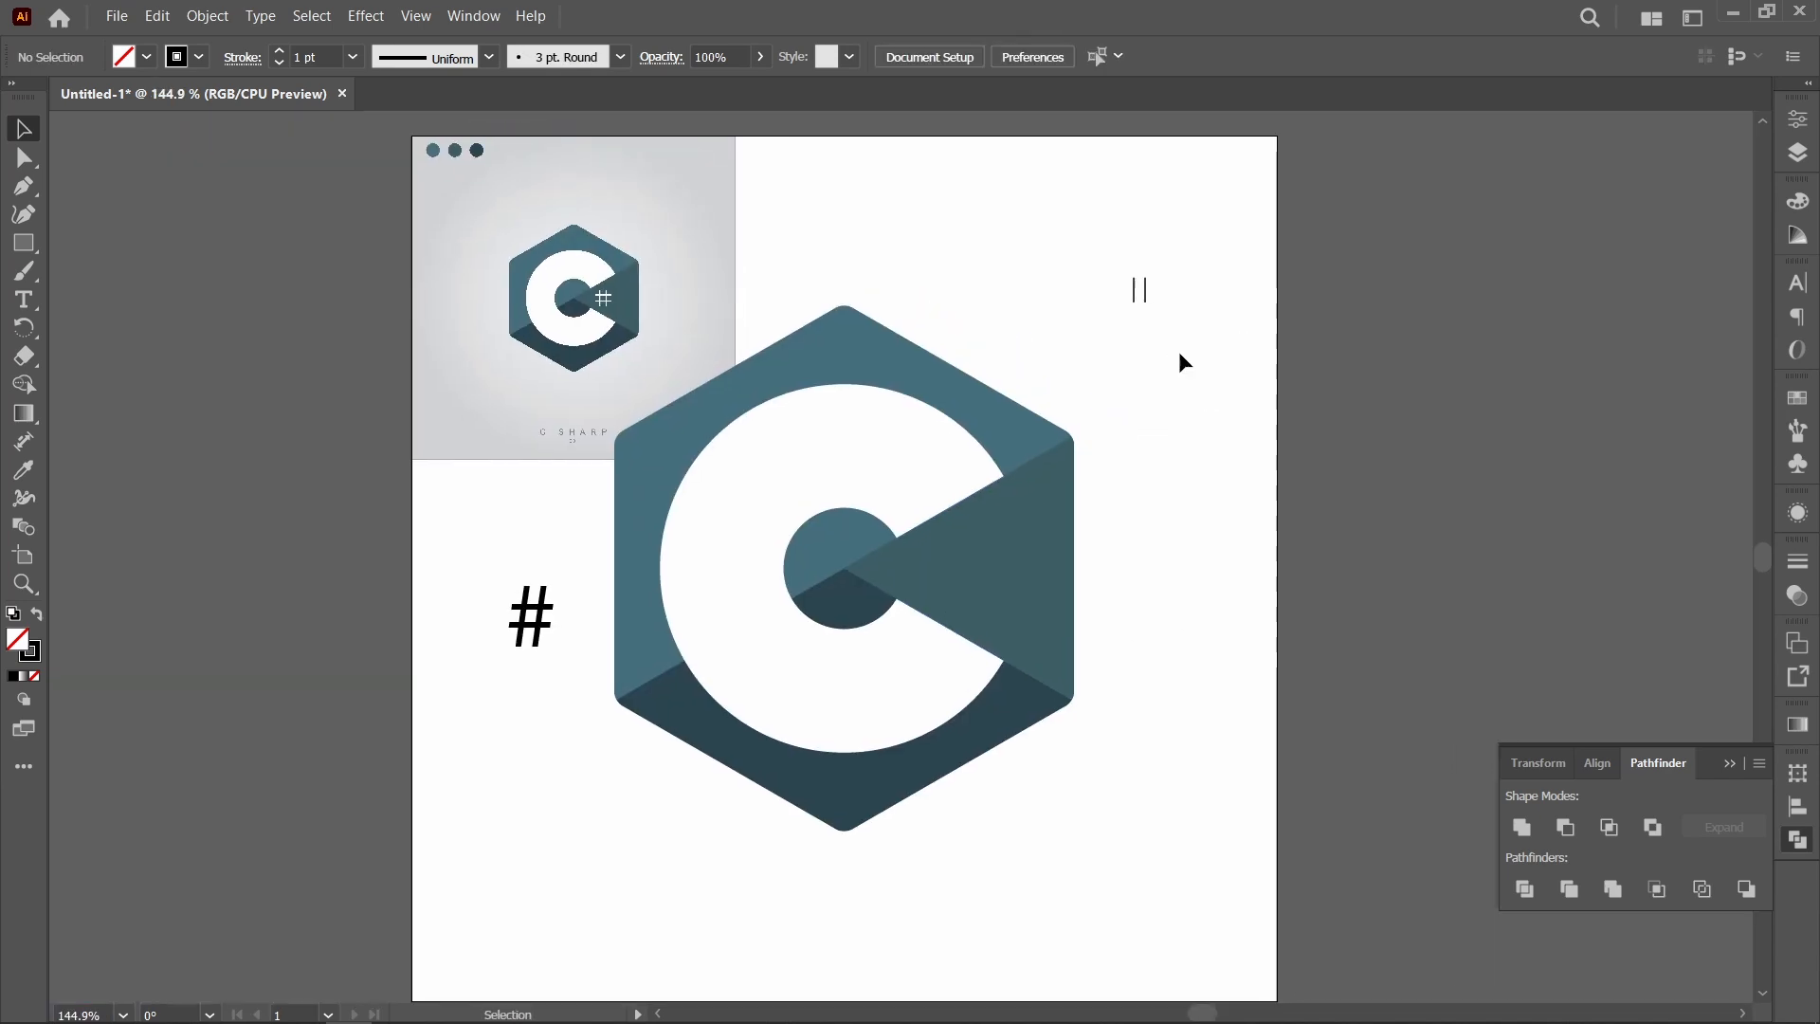
key(z)
drag(1133, 252, 1214, 363)
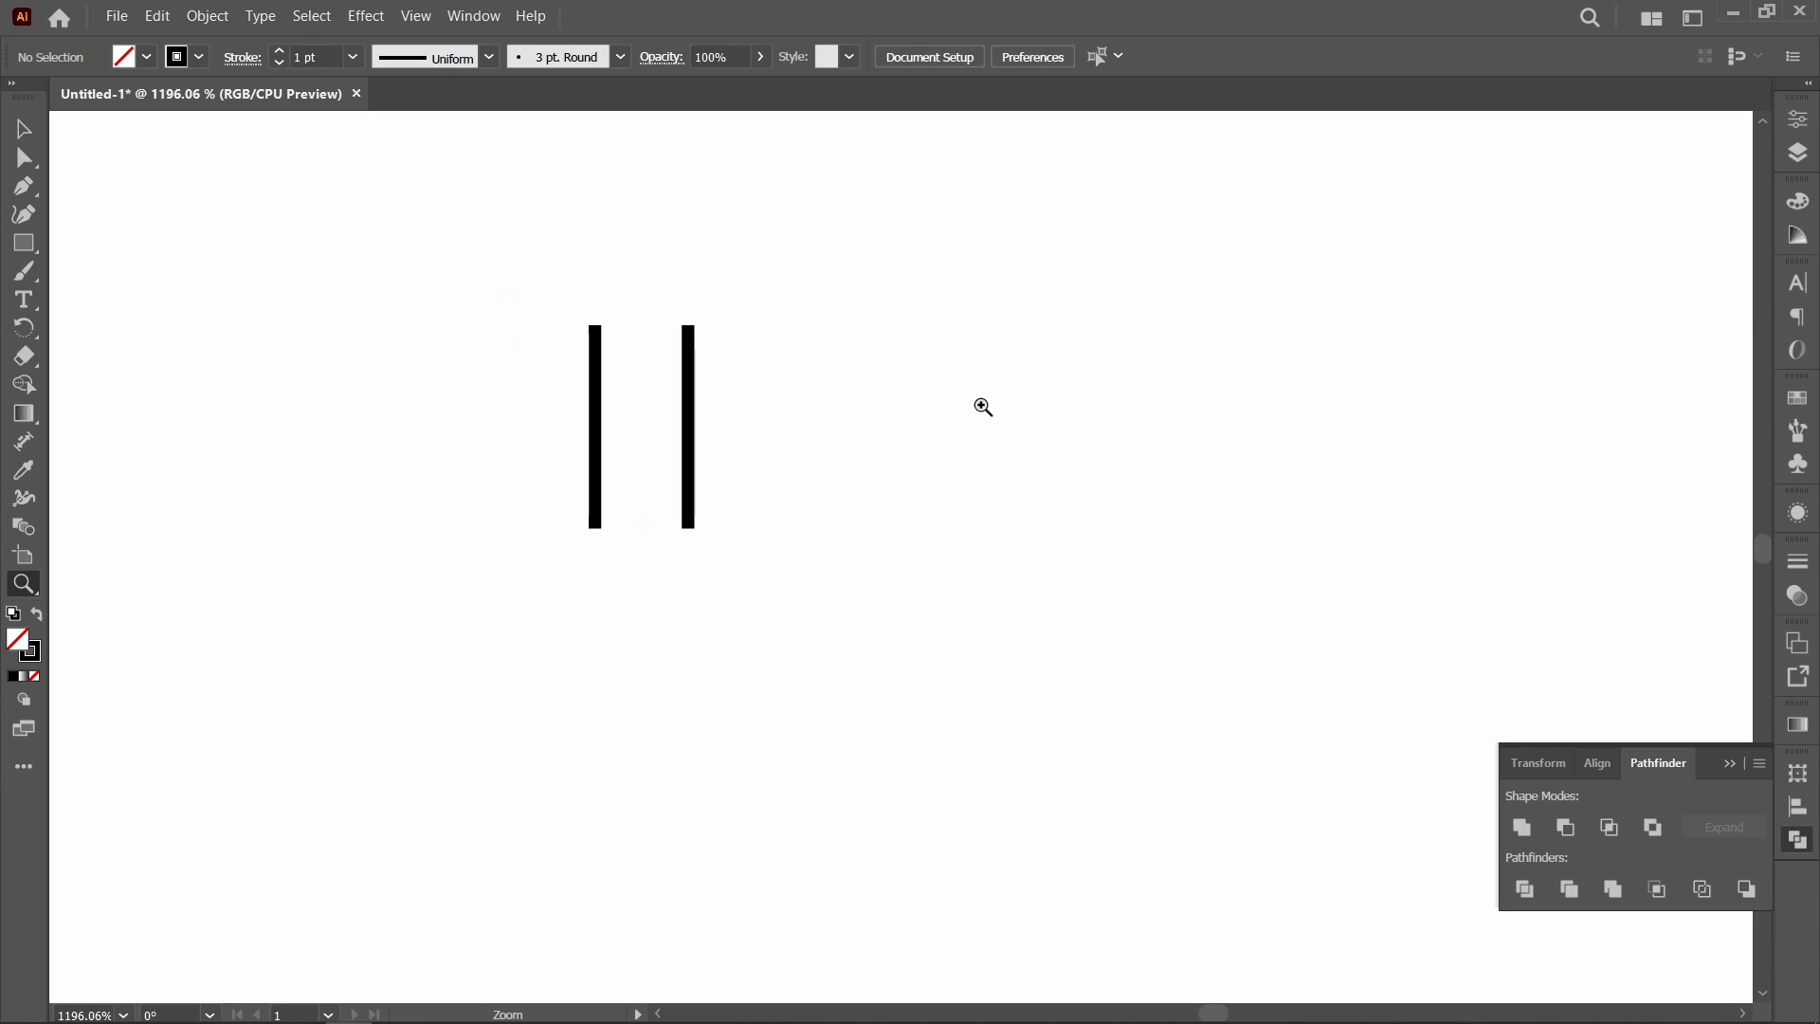
key(v)
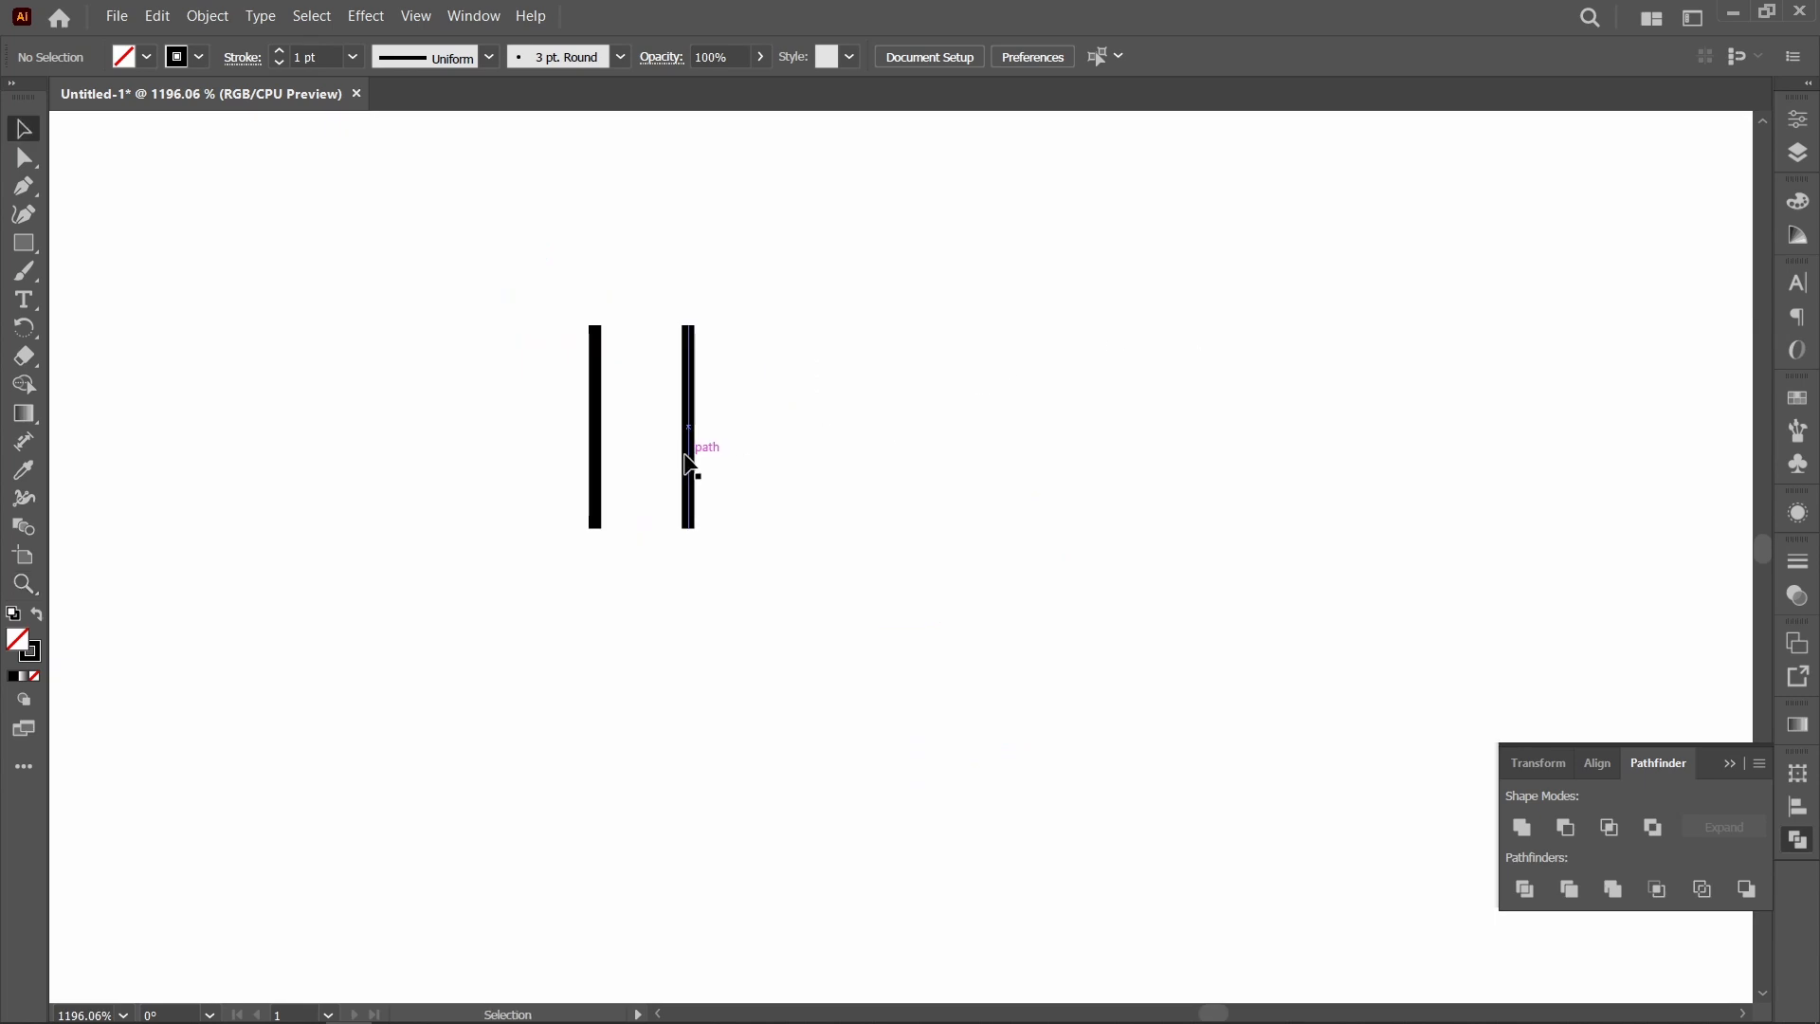
drag(691, 458, 669, 463)
drag(773, 594, 512, 341)
drag(634, 534, 632, 495)
Group the two vertical lines and create a copy rotated 90° to form a hash sign
key(a)
key(ctrl+g)
key(v)
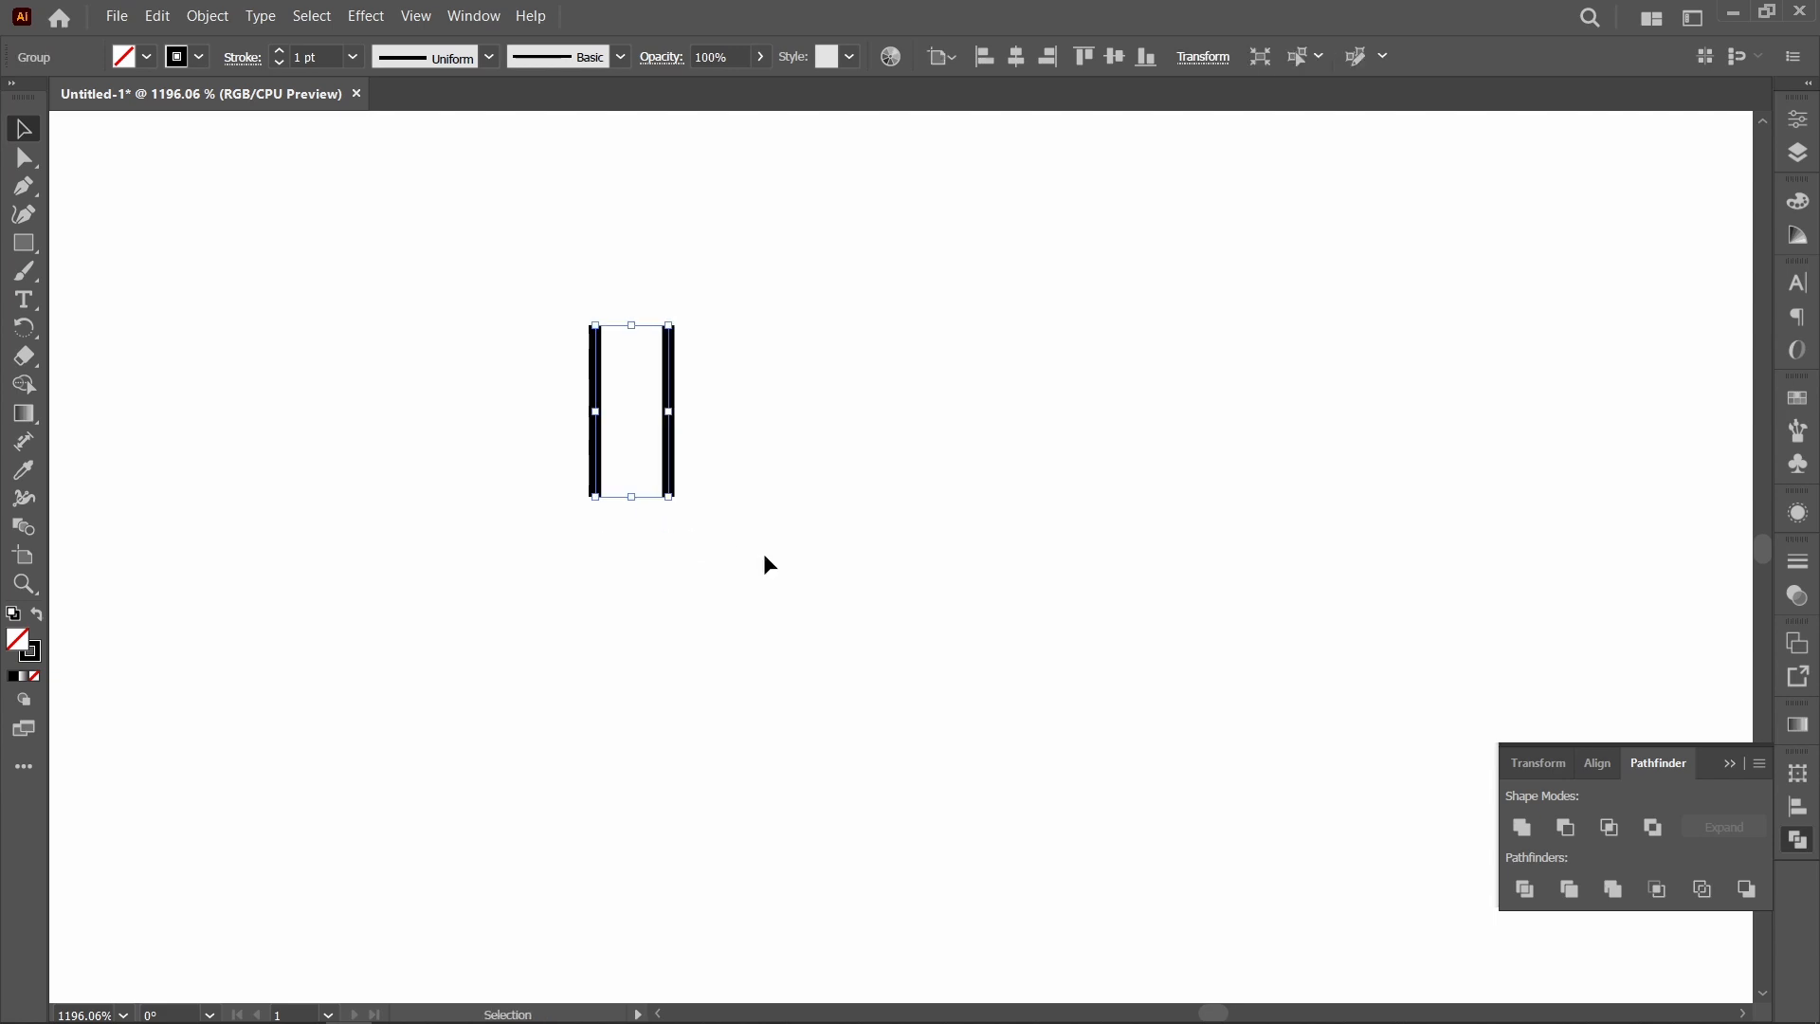
key(r)
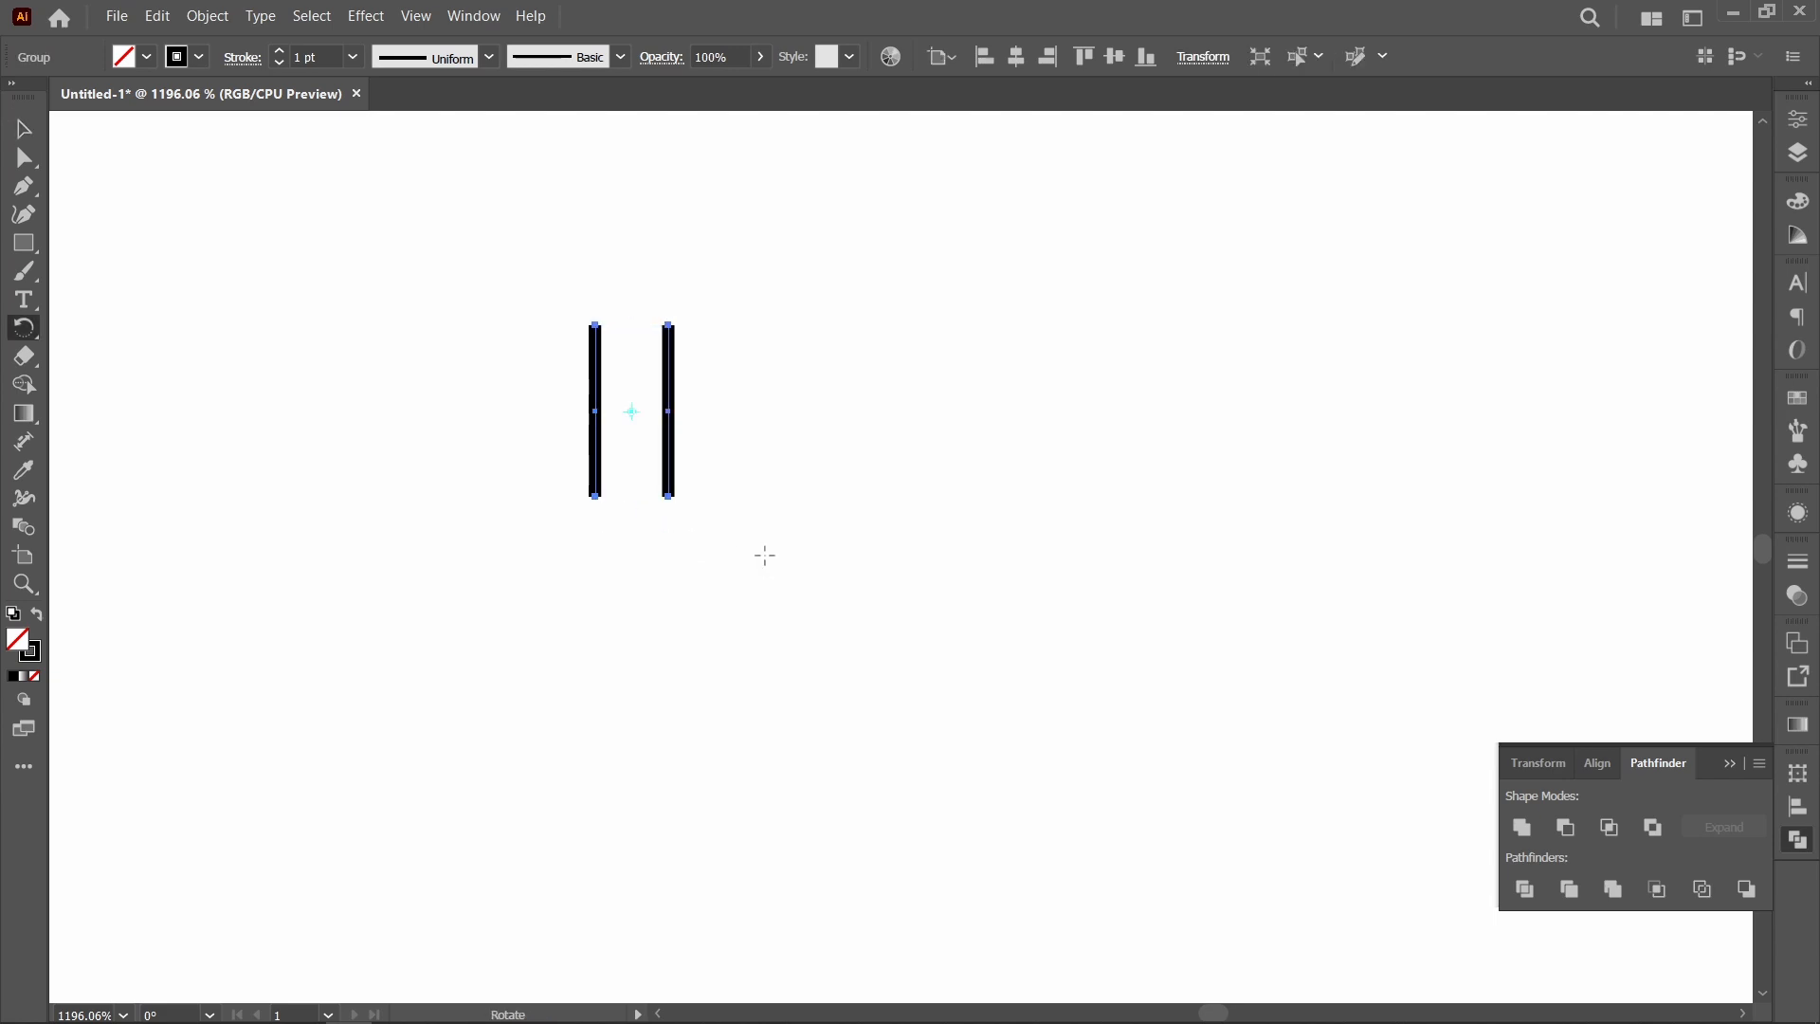
key(Return)
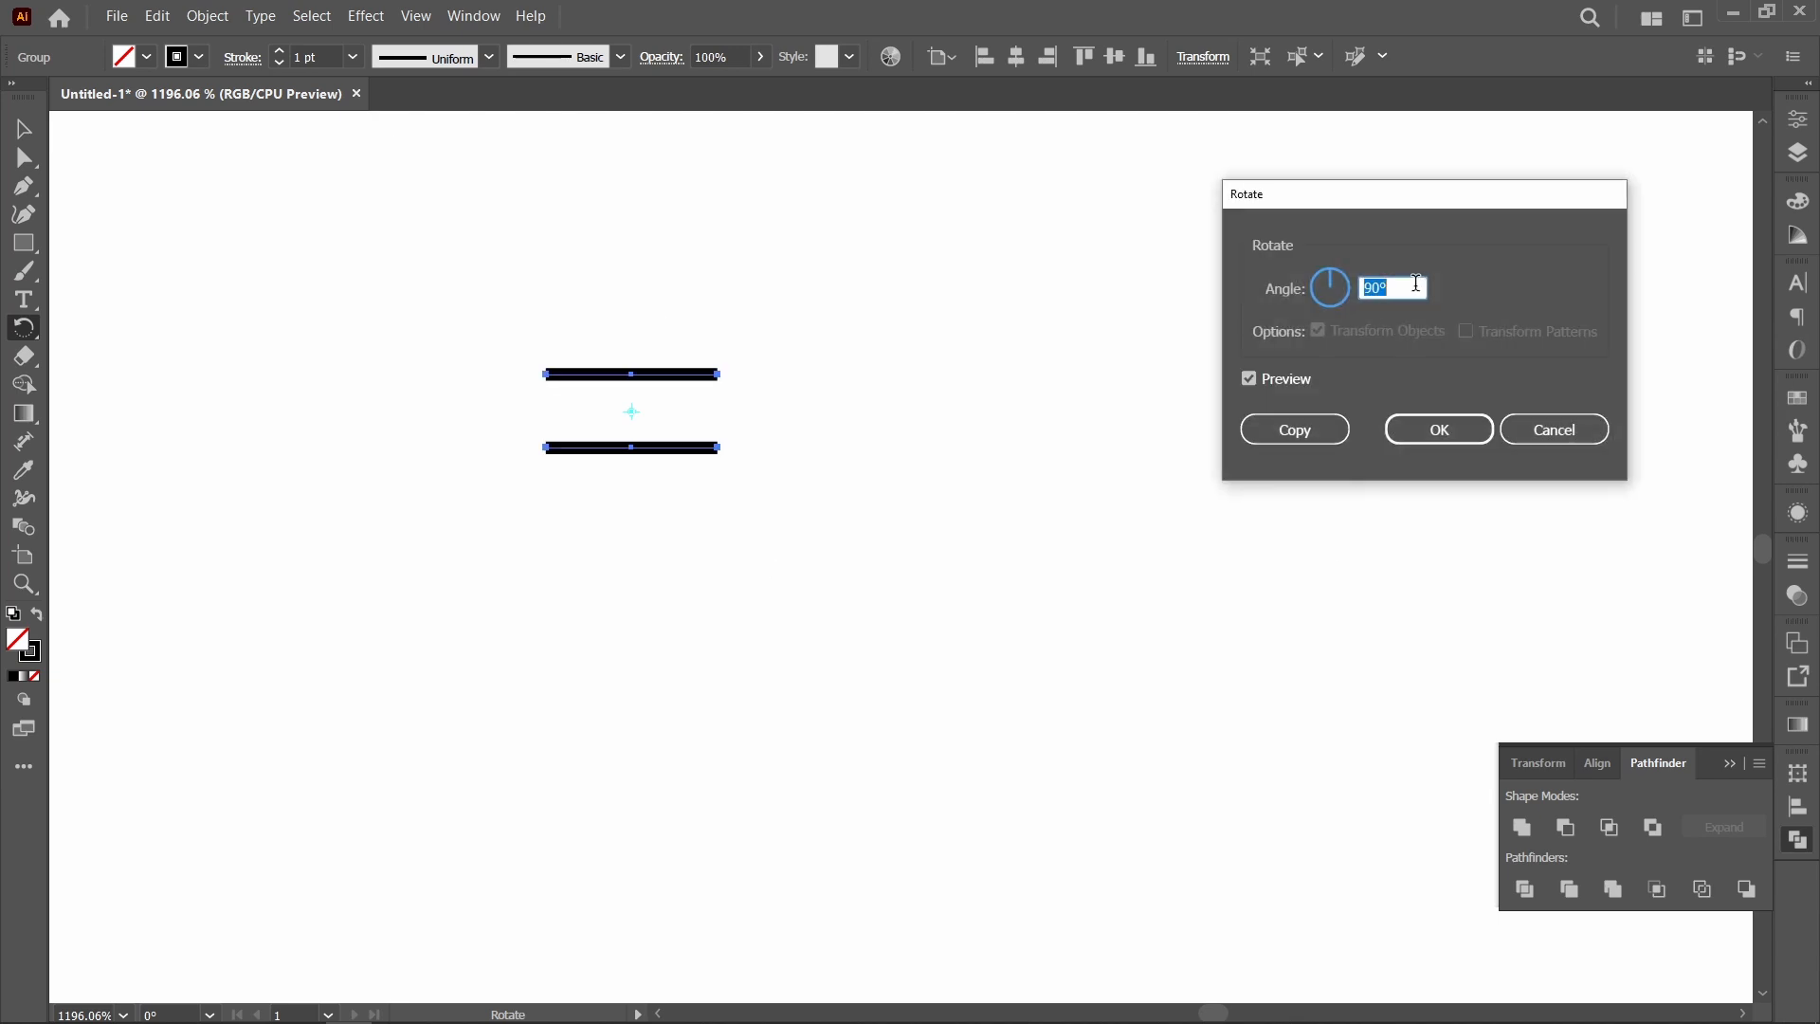
click(1311, 437)
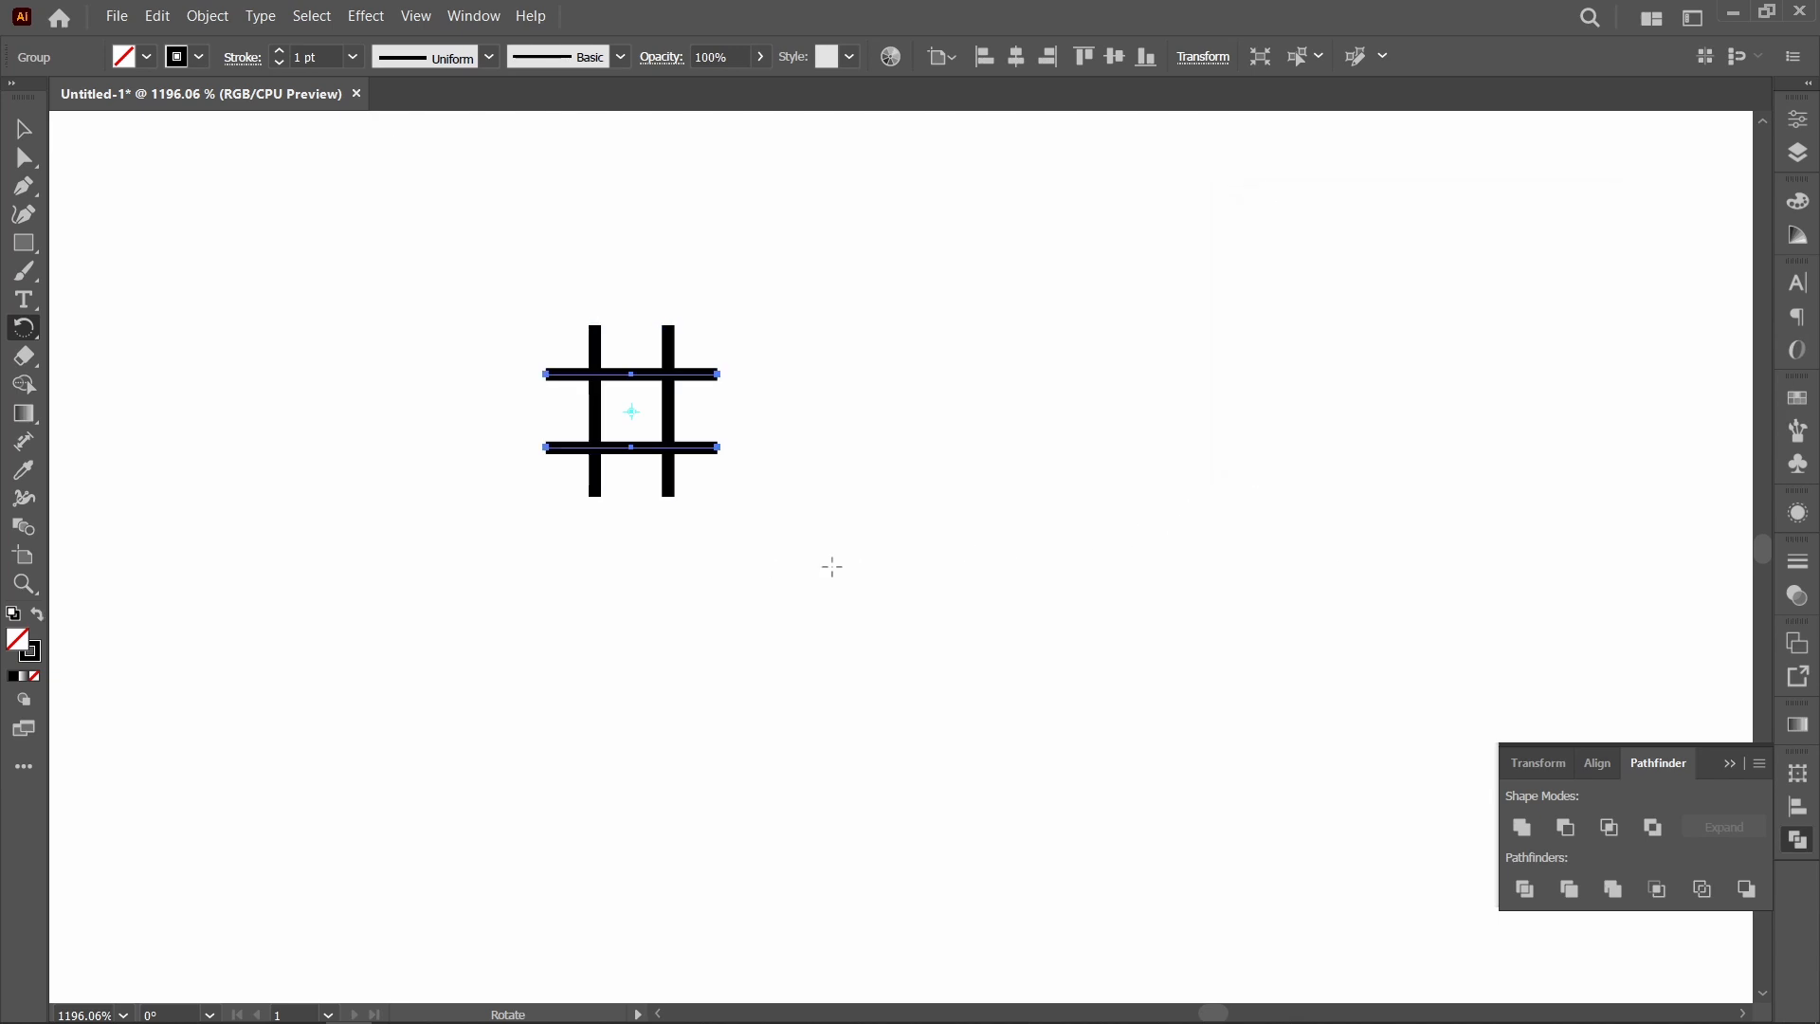
Group the vertical and horizontal line pairs into one hash sign
key(v)
drag(832, 554, 502, 275)
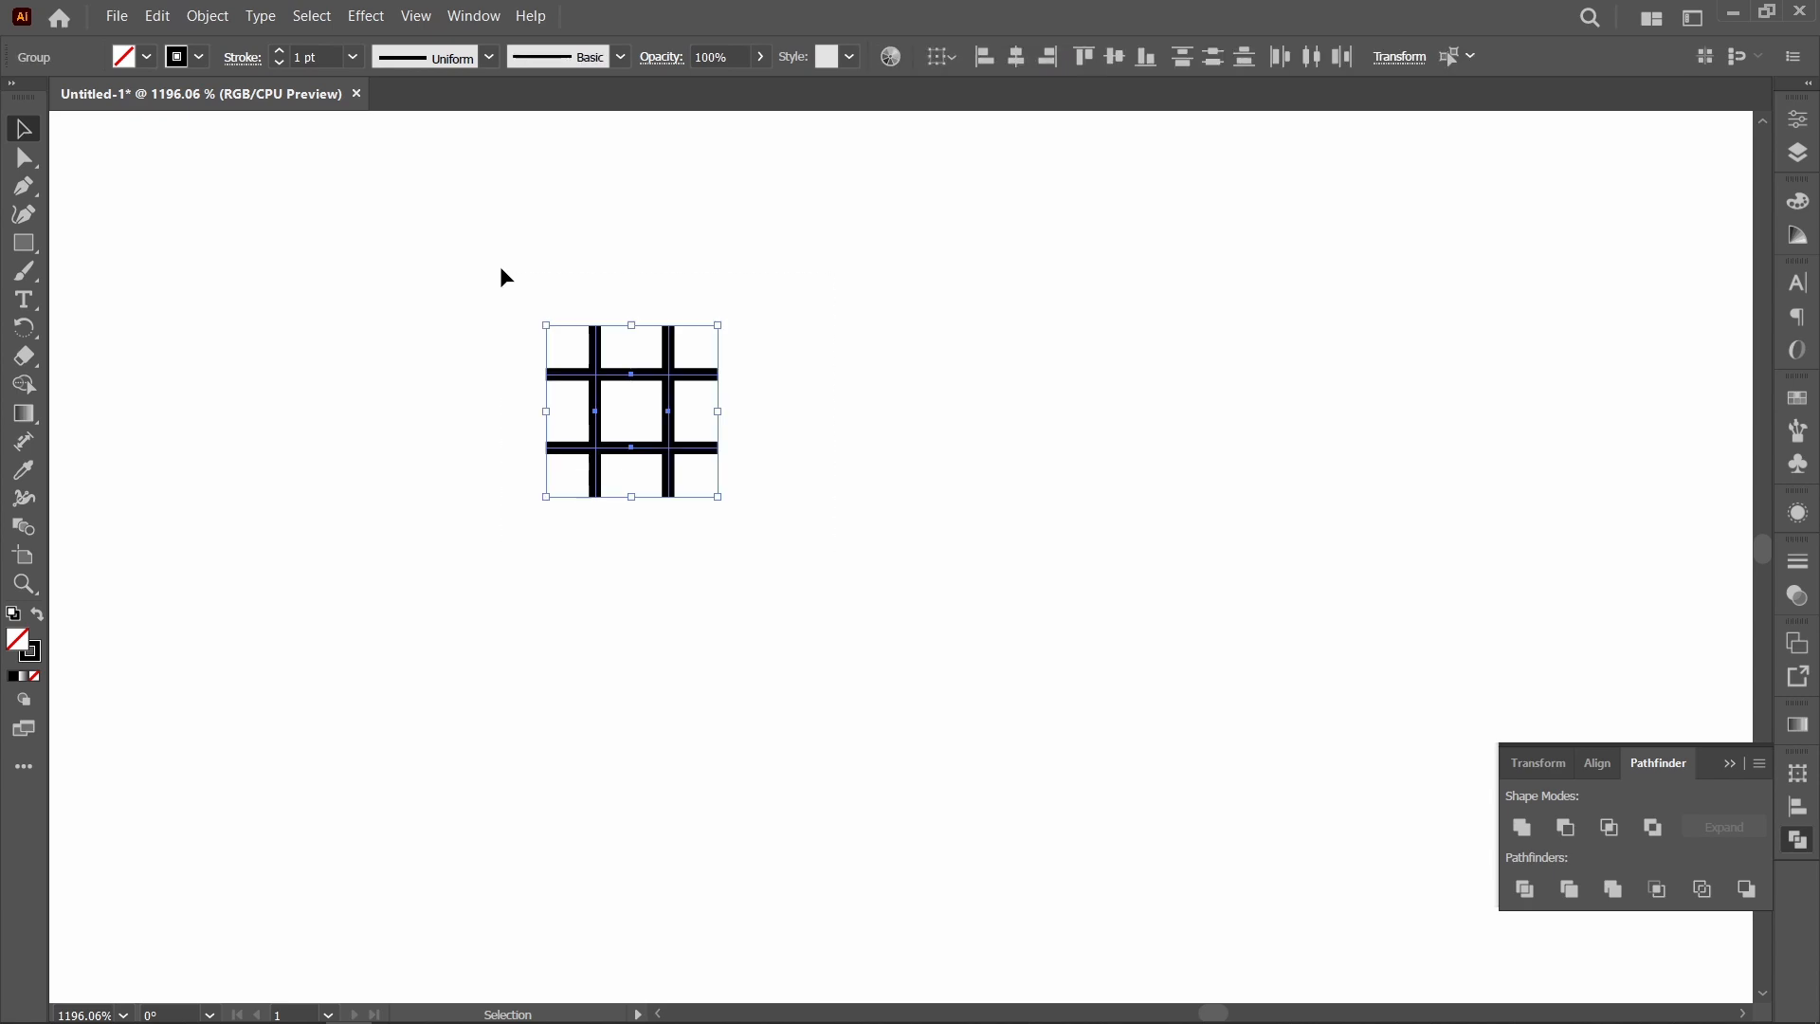
key(a)
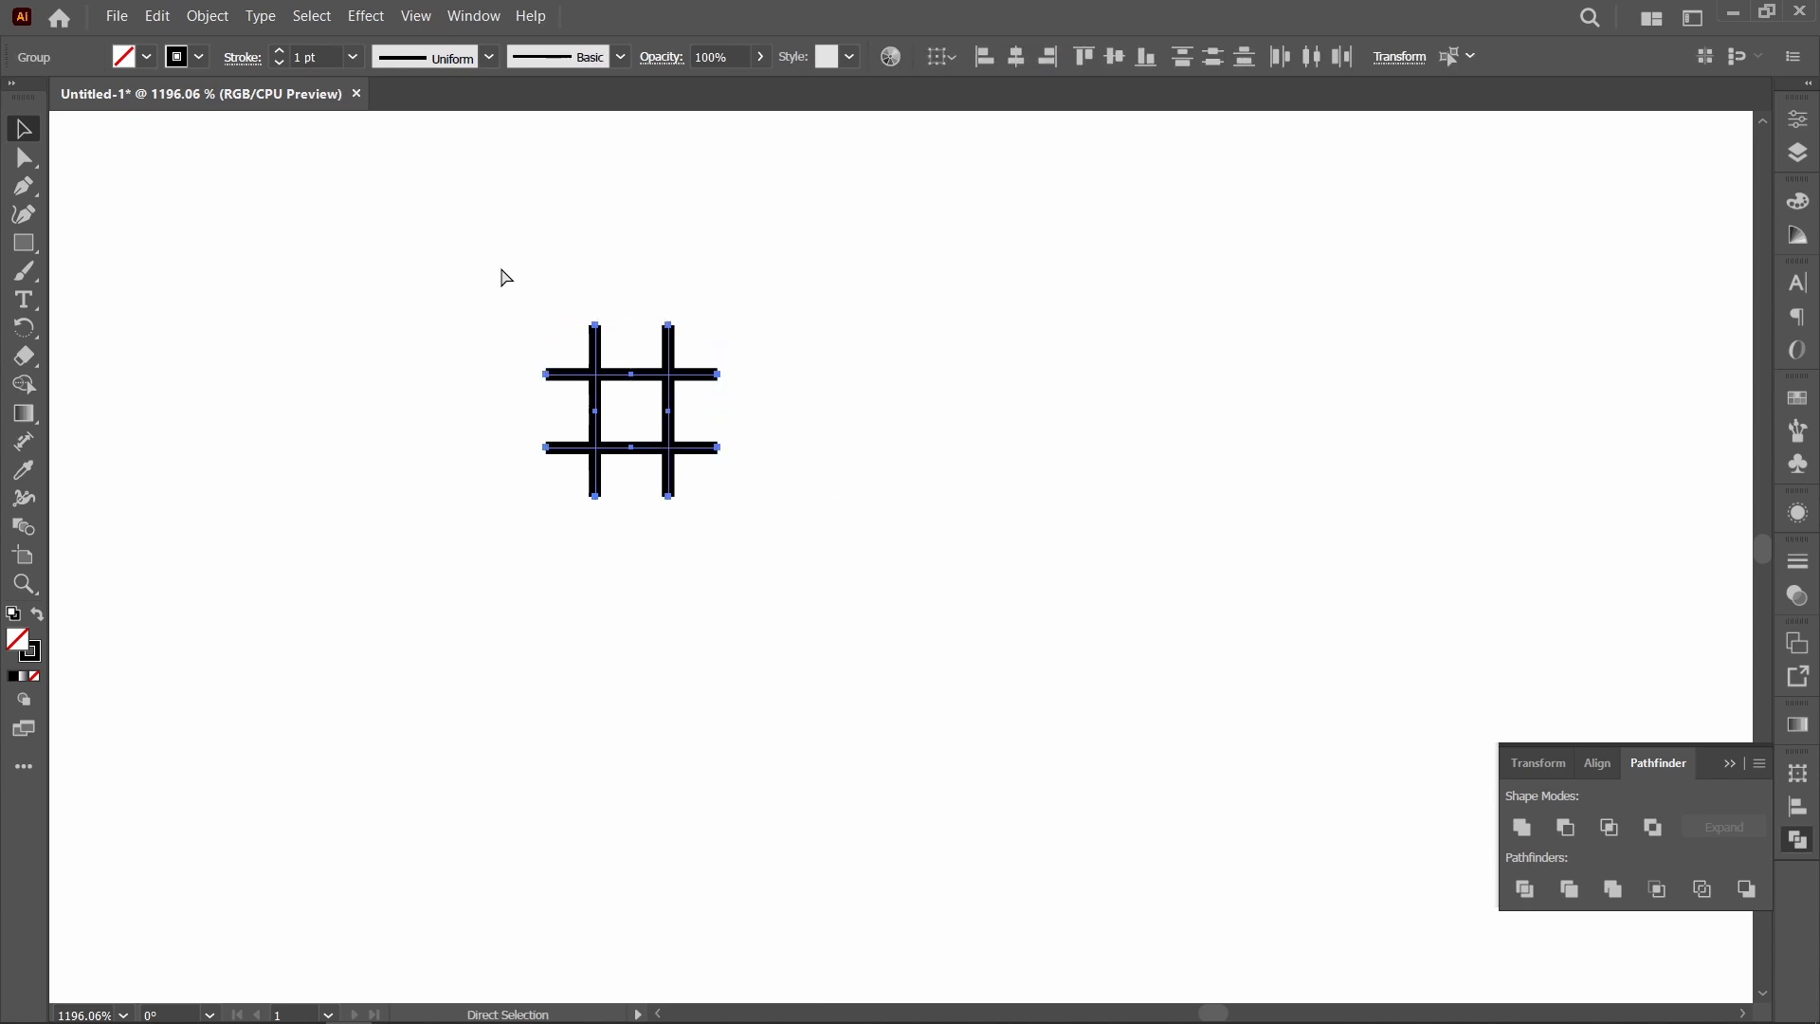
key(v)
Try enlarging the line-drawn hash sign, and undo the scaling
key(ctrl+0)
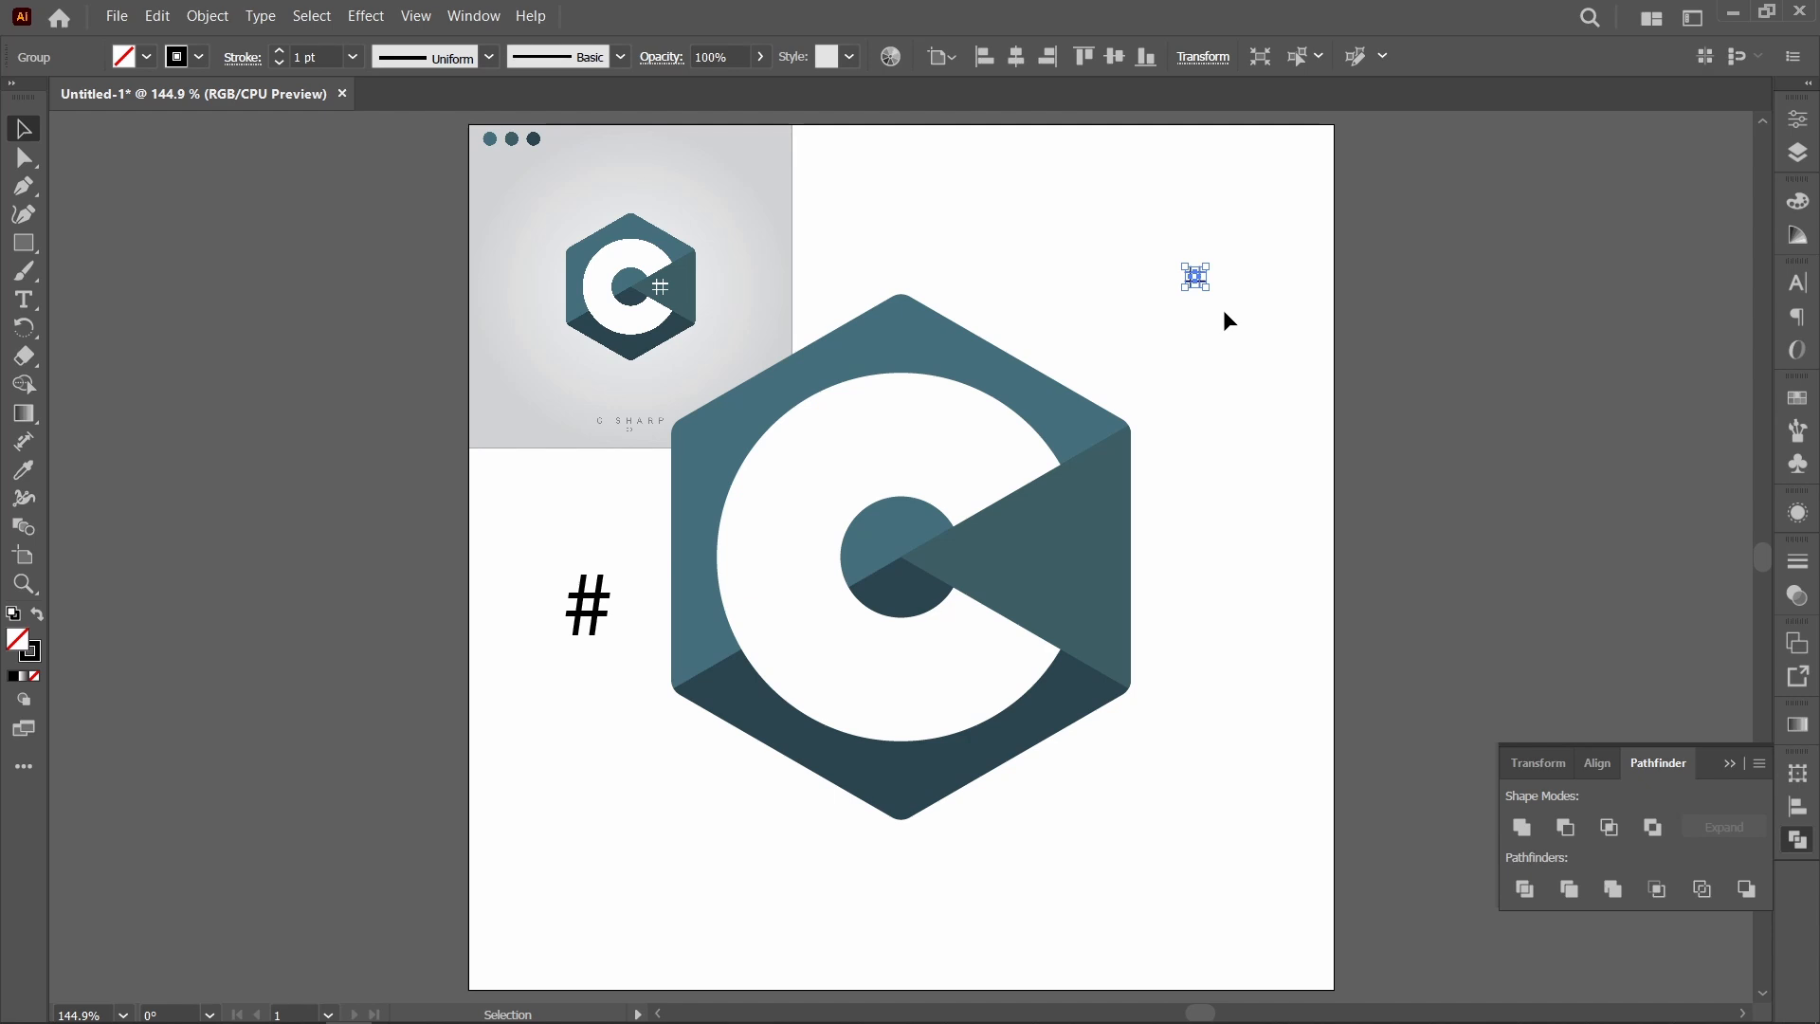
drag(1208, 289, 1306, 429)
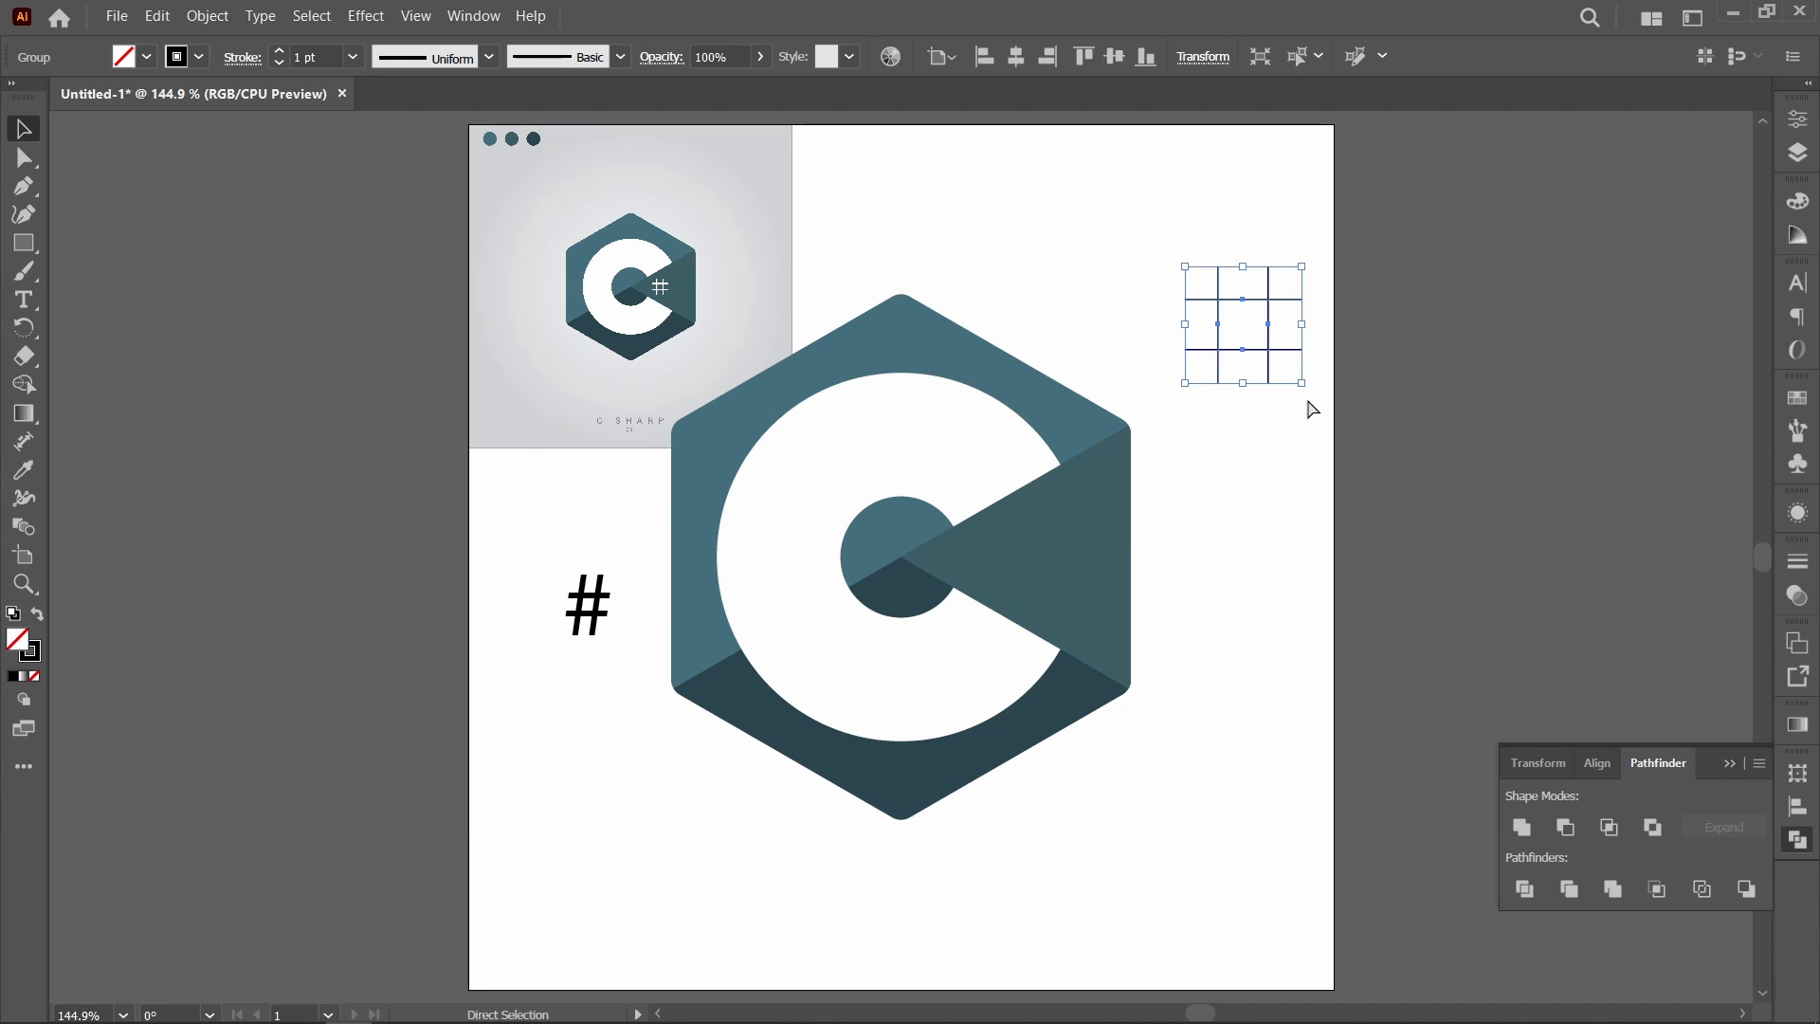
key(ctrl+z)
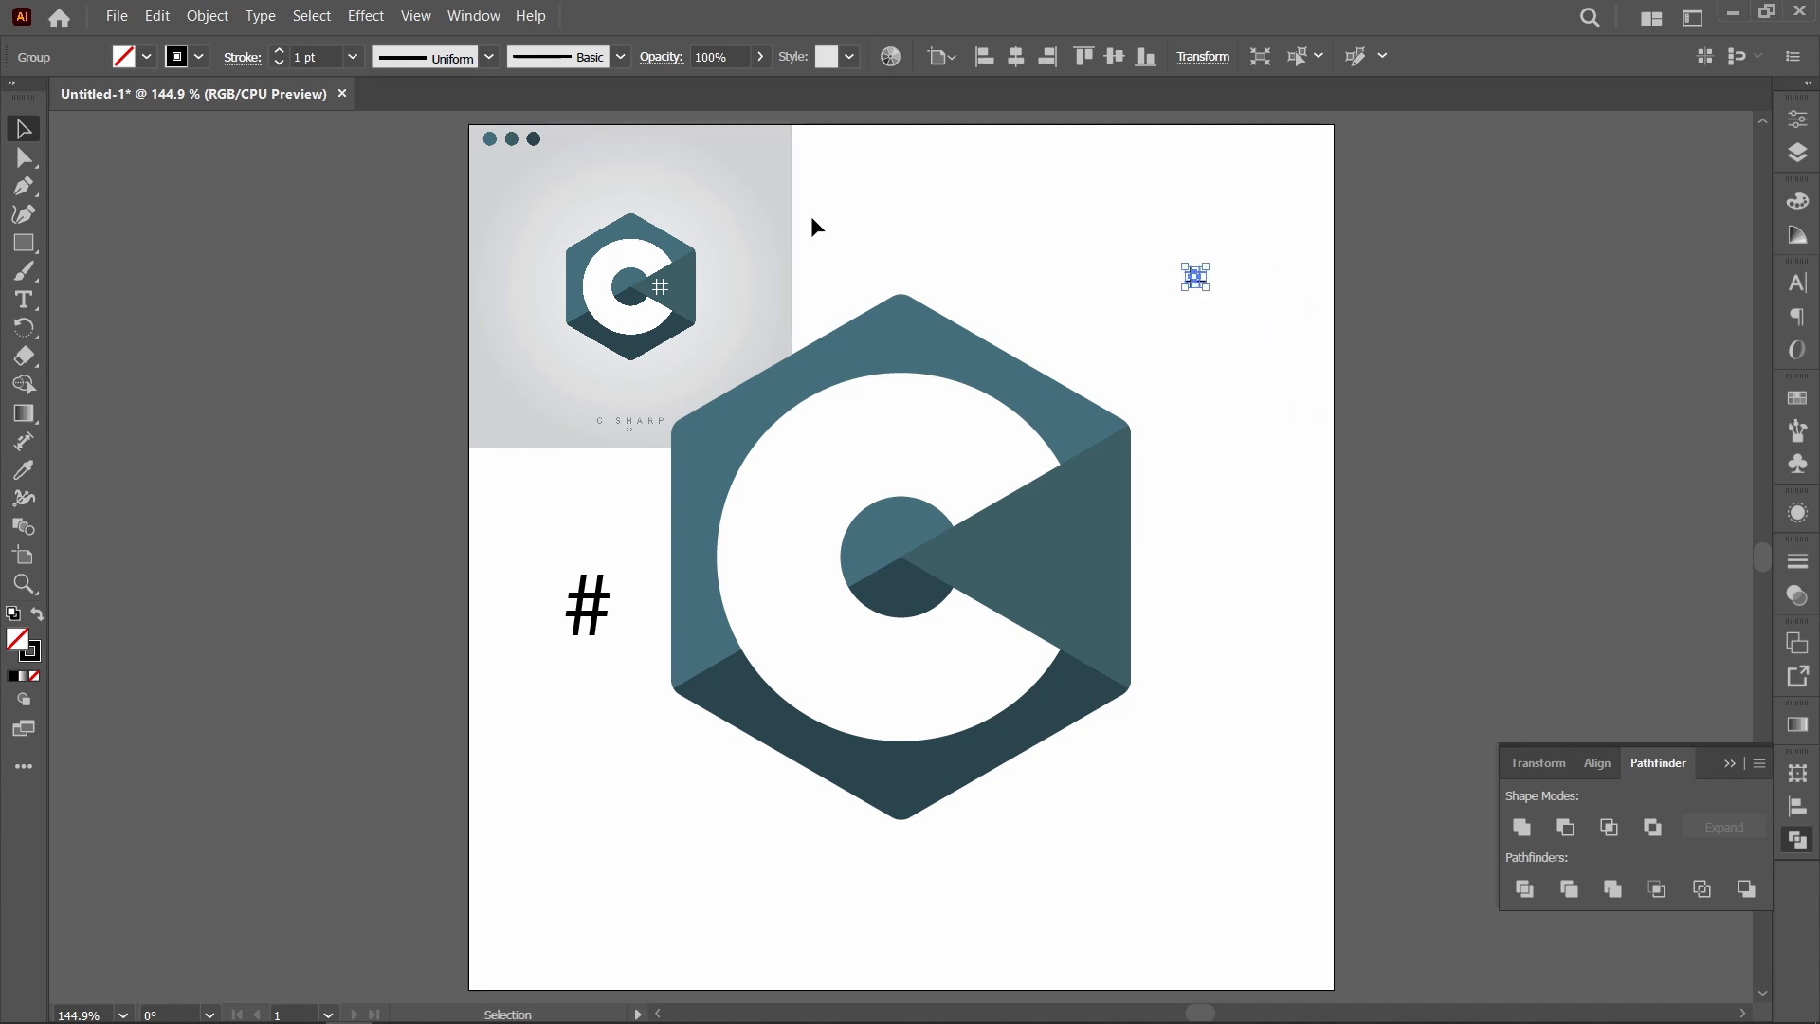
Set the hash sign's stroke weight to 3 pt
click(318, 57)
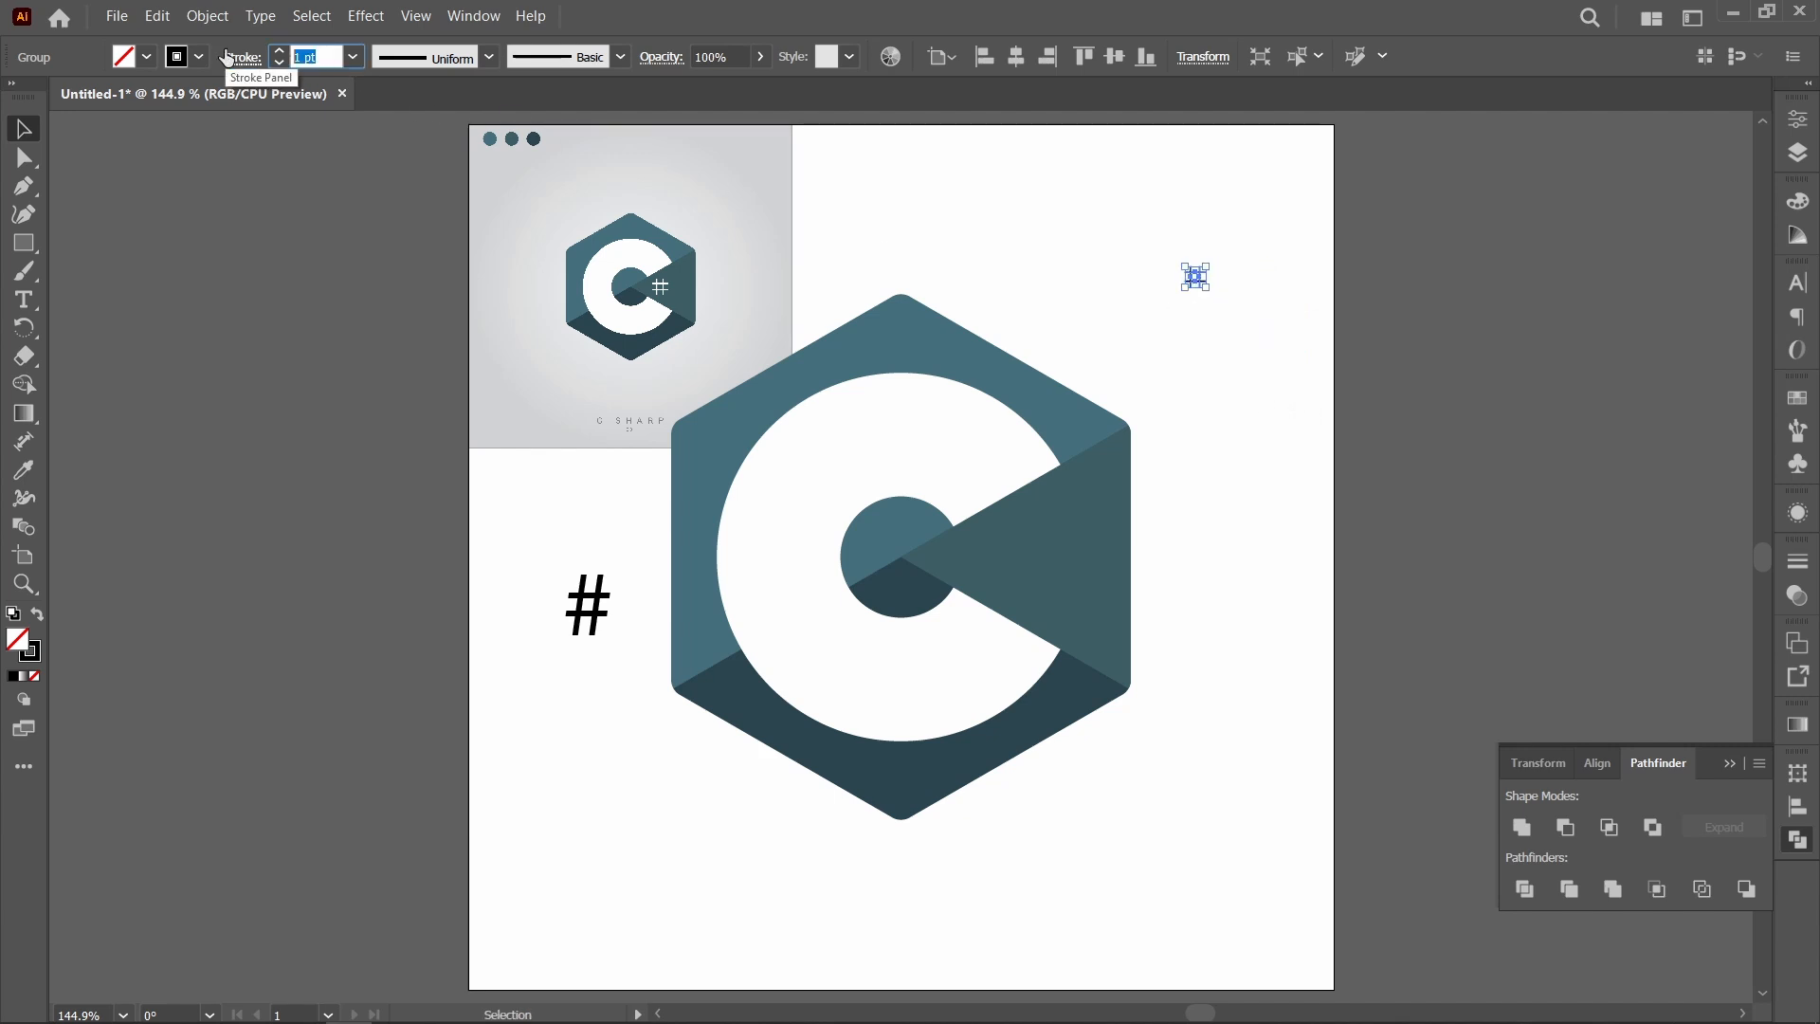
text(3)
key(Return)
click(1225, 336)
drag(1229, 314, 1128, 230)
Reduce the hash sign's stroke weight slightly so its bars are thinner
click(313, 57)
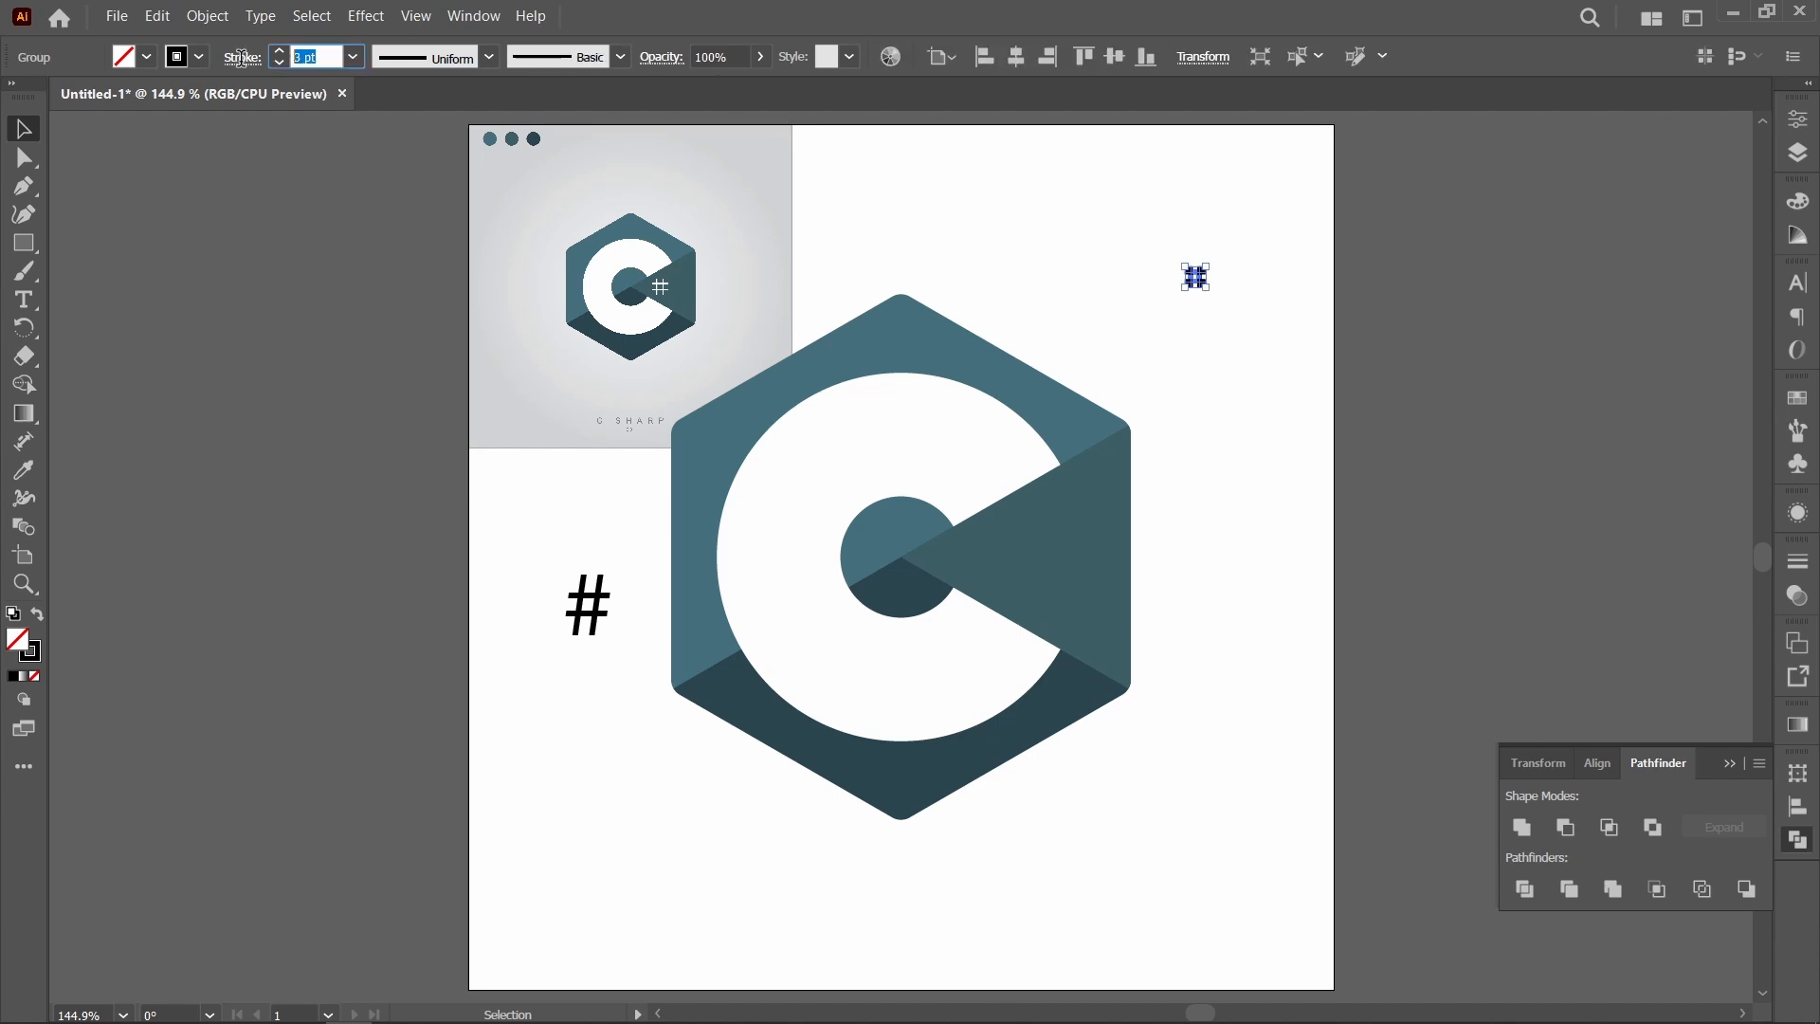
key(Return)
click(1237, 327)
drag(1240, 334, 1158, 243)
Convert the hash sign's strokes to filled shapes with Outline Stroke
click(208, 16)
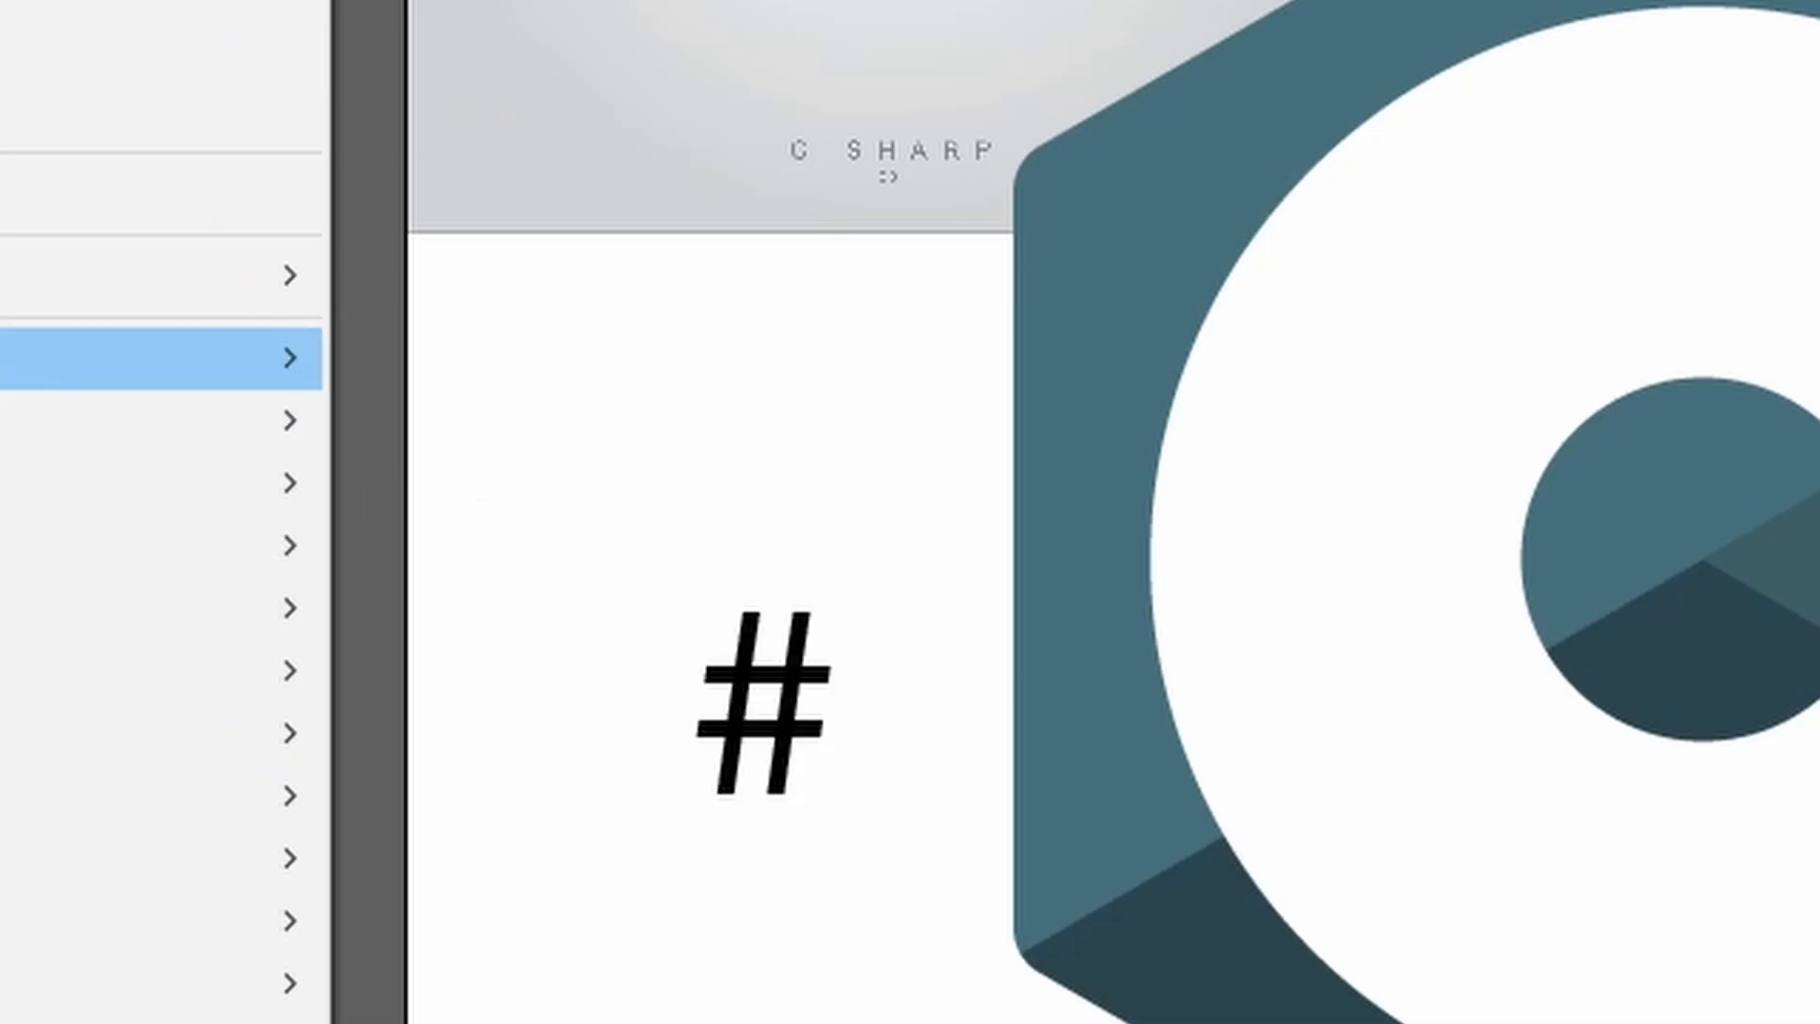
mouse_move(237, 358)
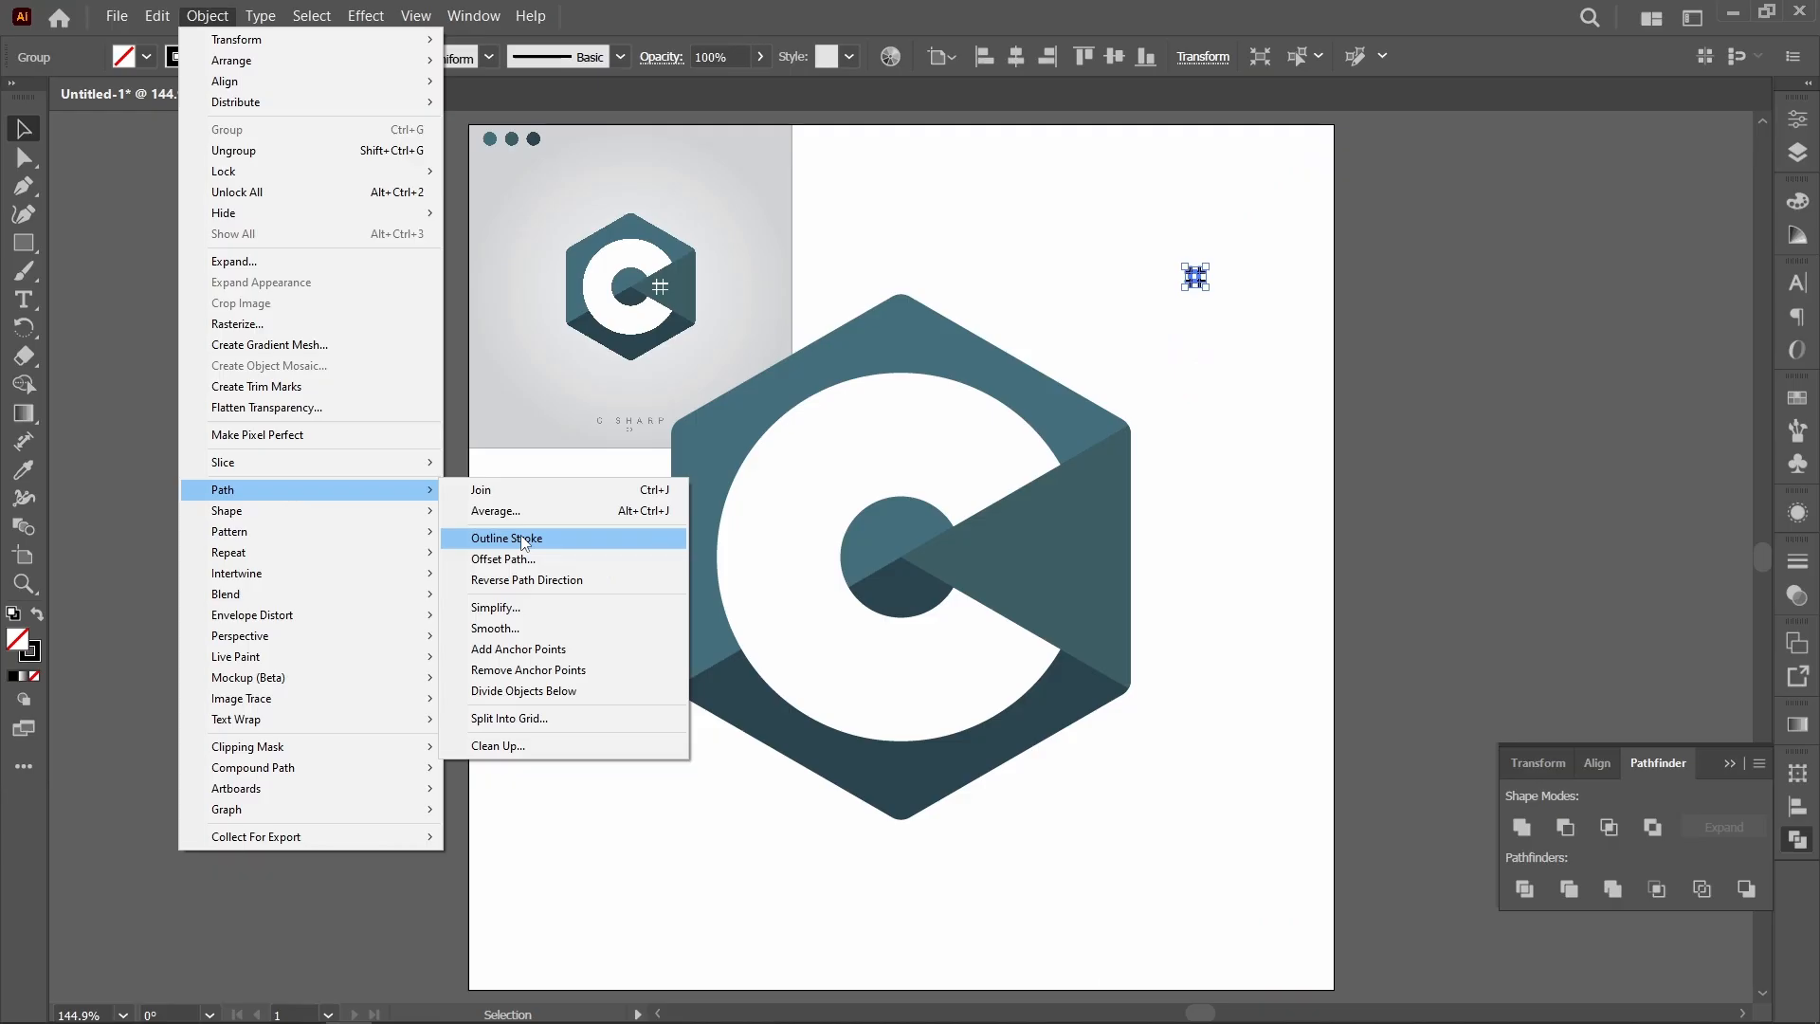
click(563, 502)
click(1203, 392)
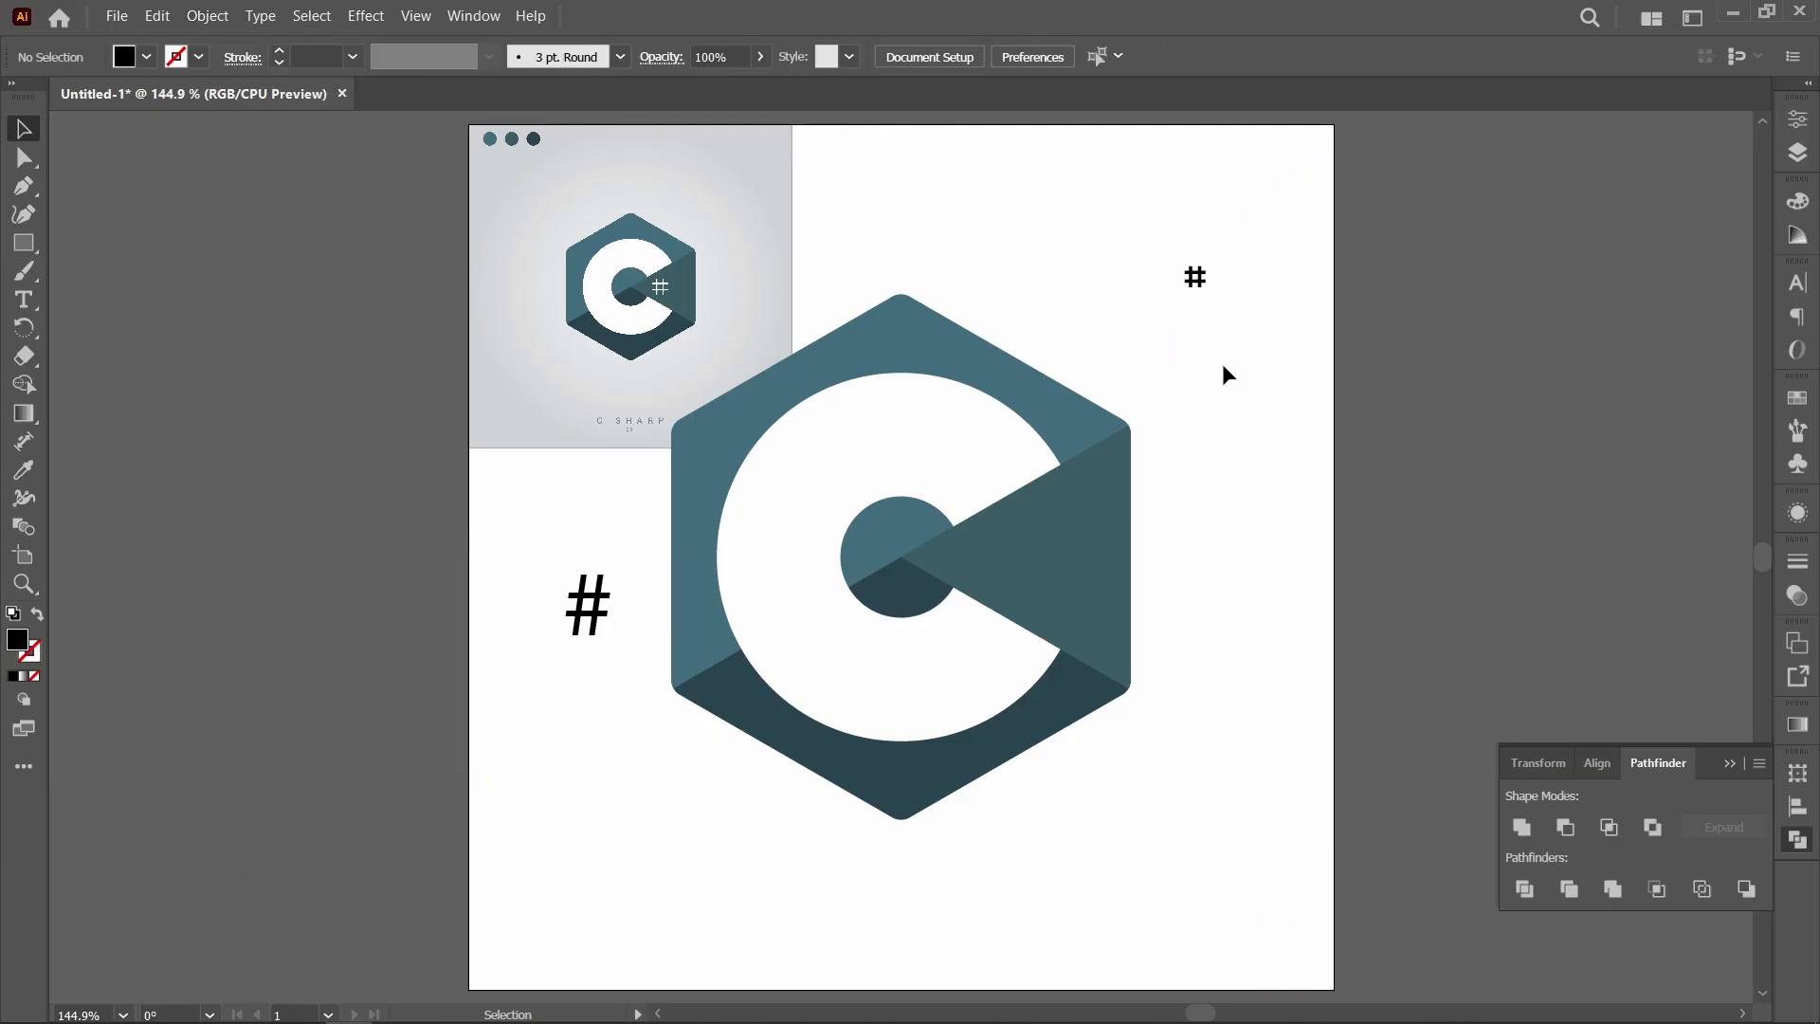
Enlarge the outlined hash sign and unite its overlapping bars into one compound shape
click(1195, 276)
drag(1207, 290, 1467, 646)
key(ctrl+y)
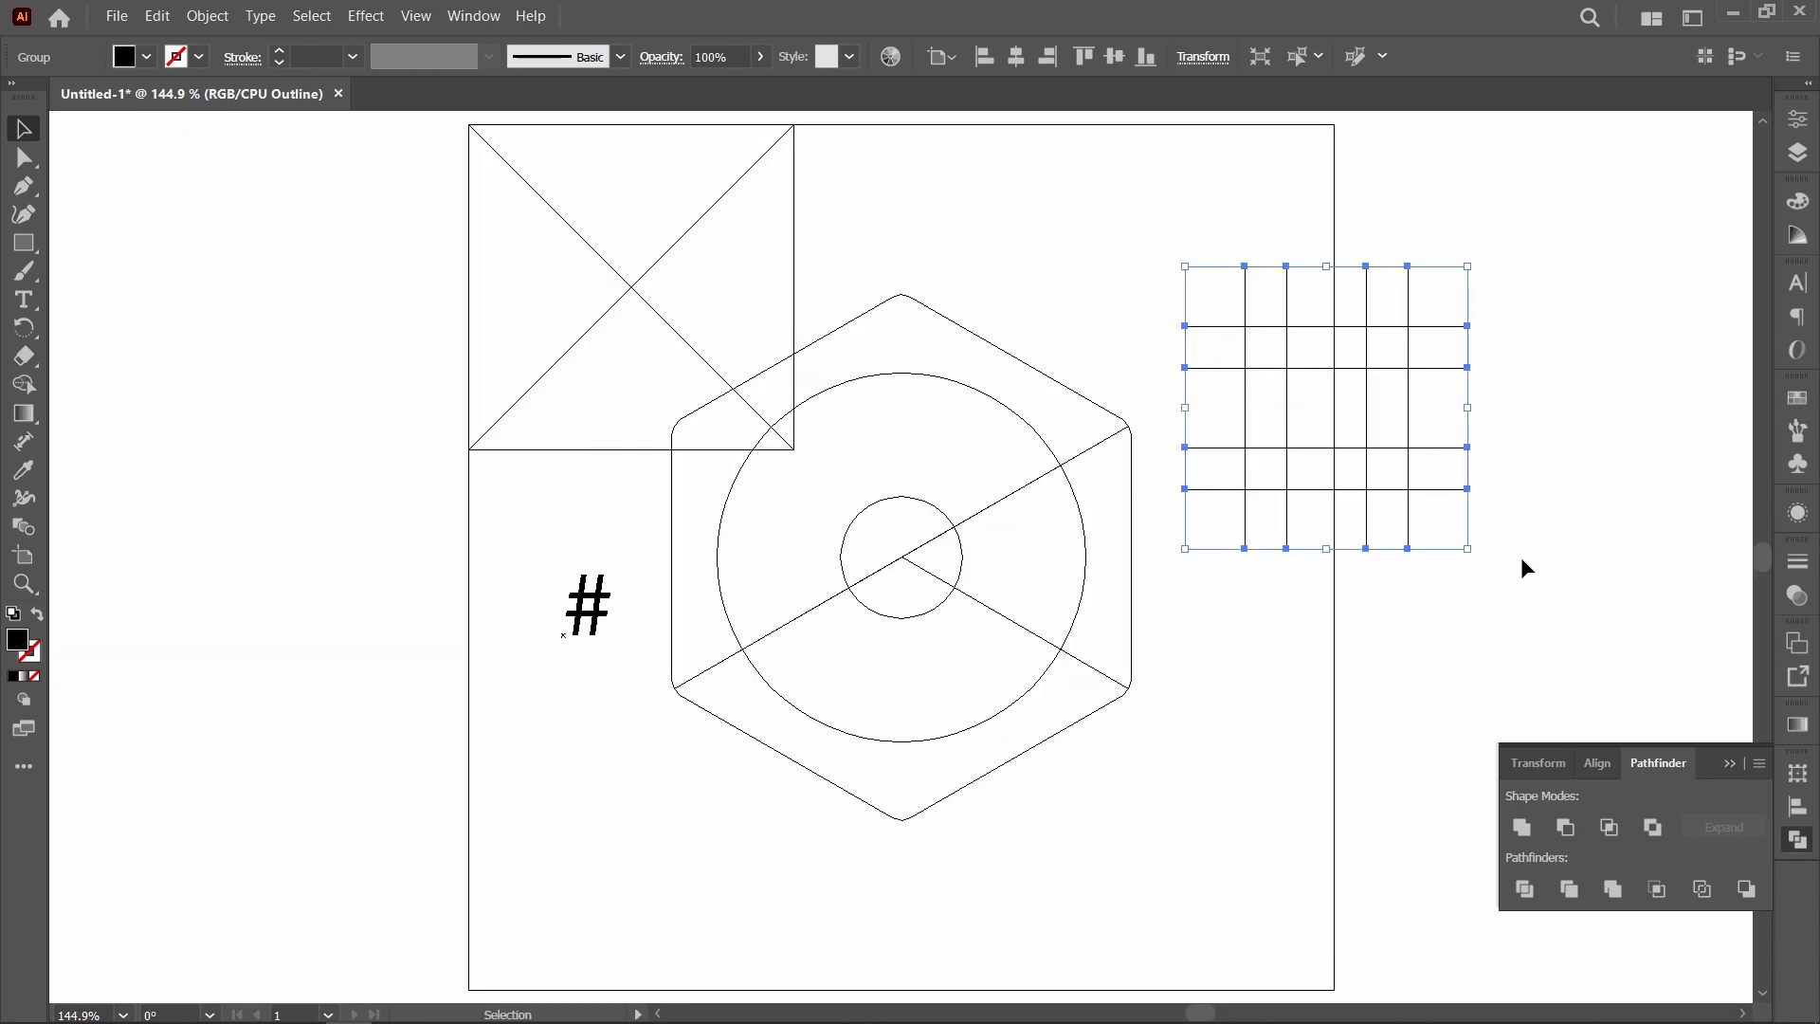
key(ctrl+y)
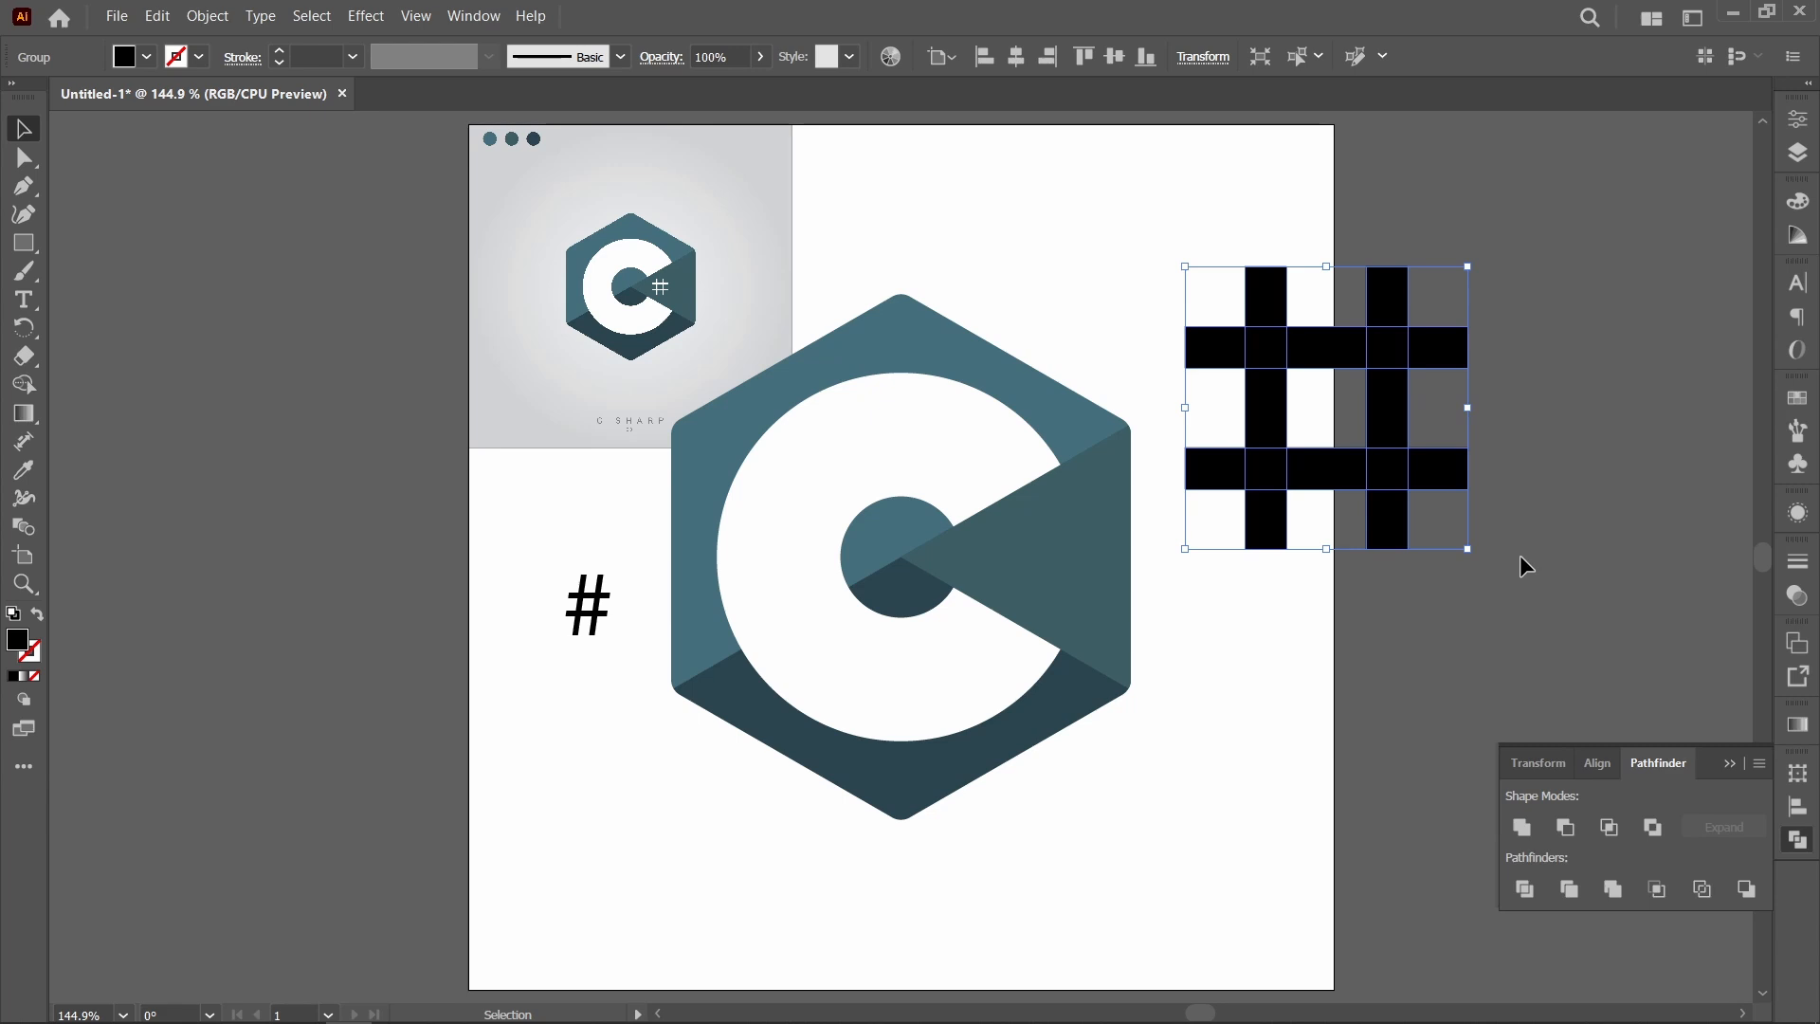
drag(1468, 548, 1329, 445)
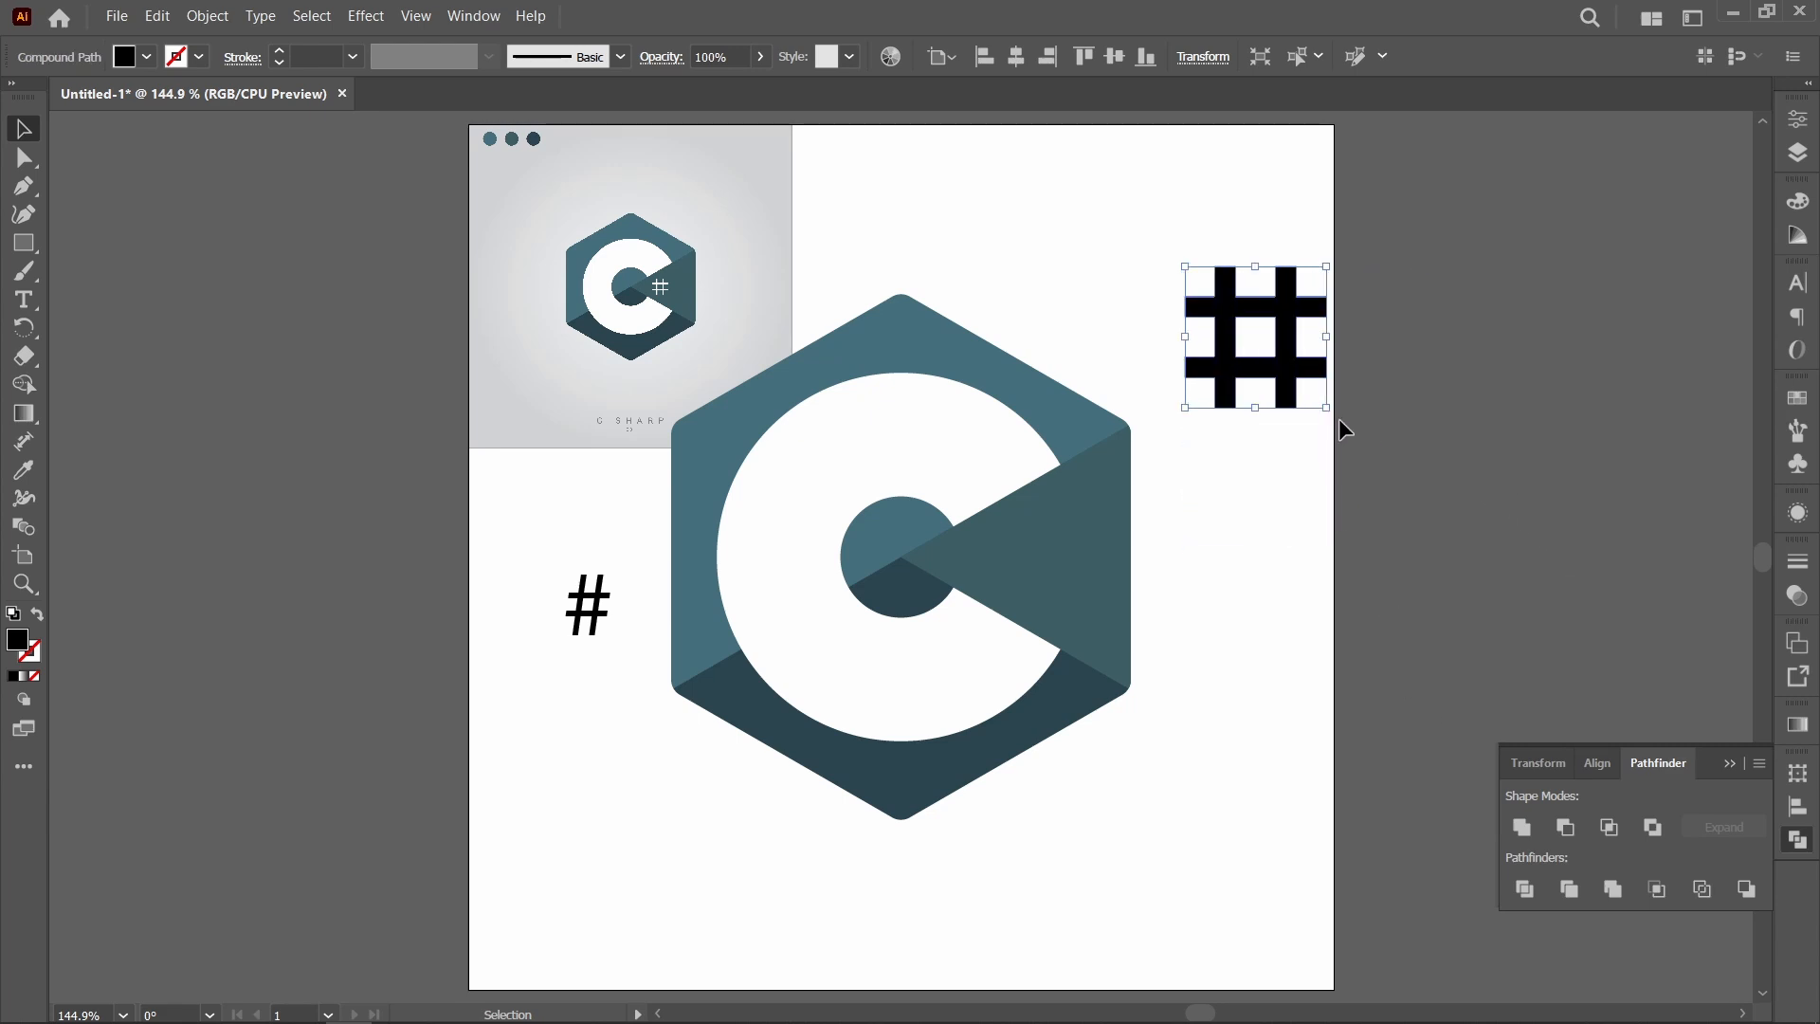
click(1522, 827)
Place the hash sign on the logo's right triangle at a reduced size, vertically centered on the triangle
drag(1286, 391, 1049, 581)
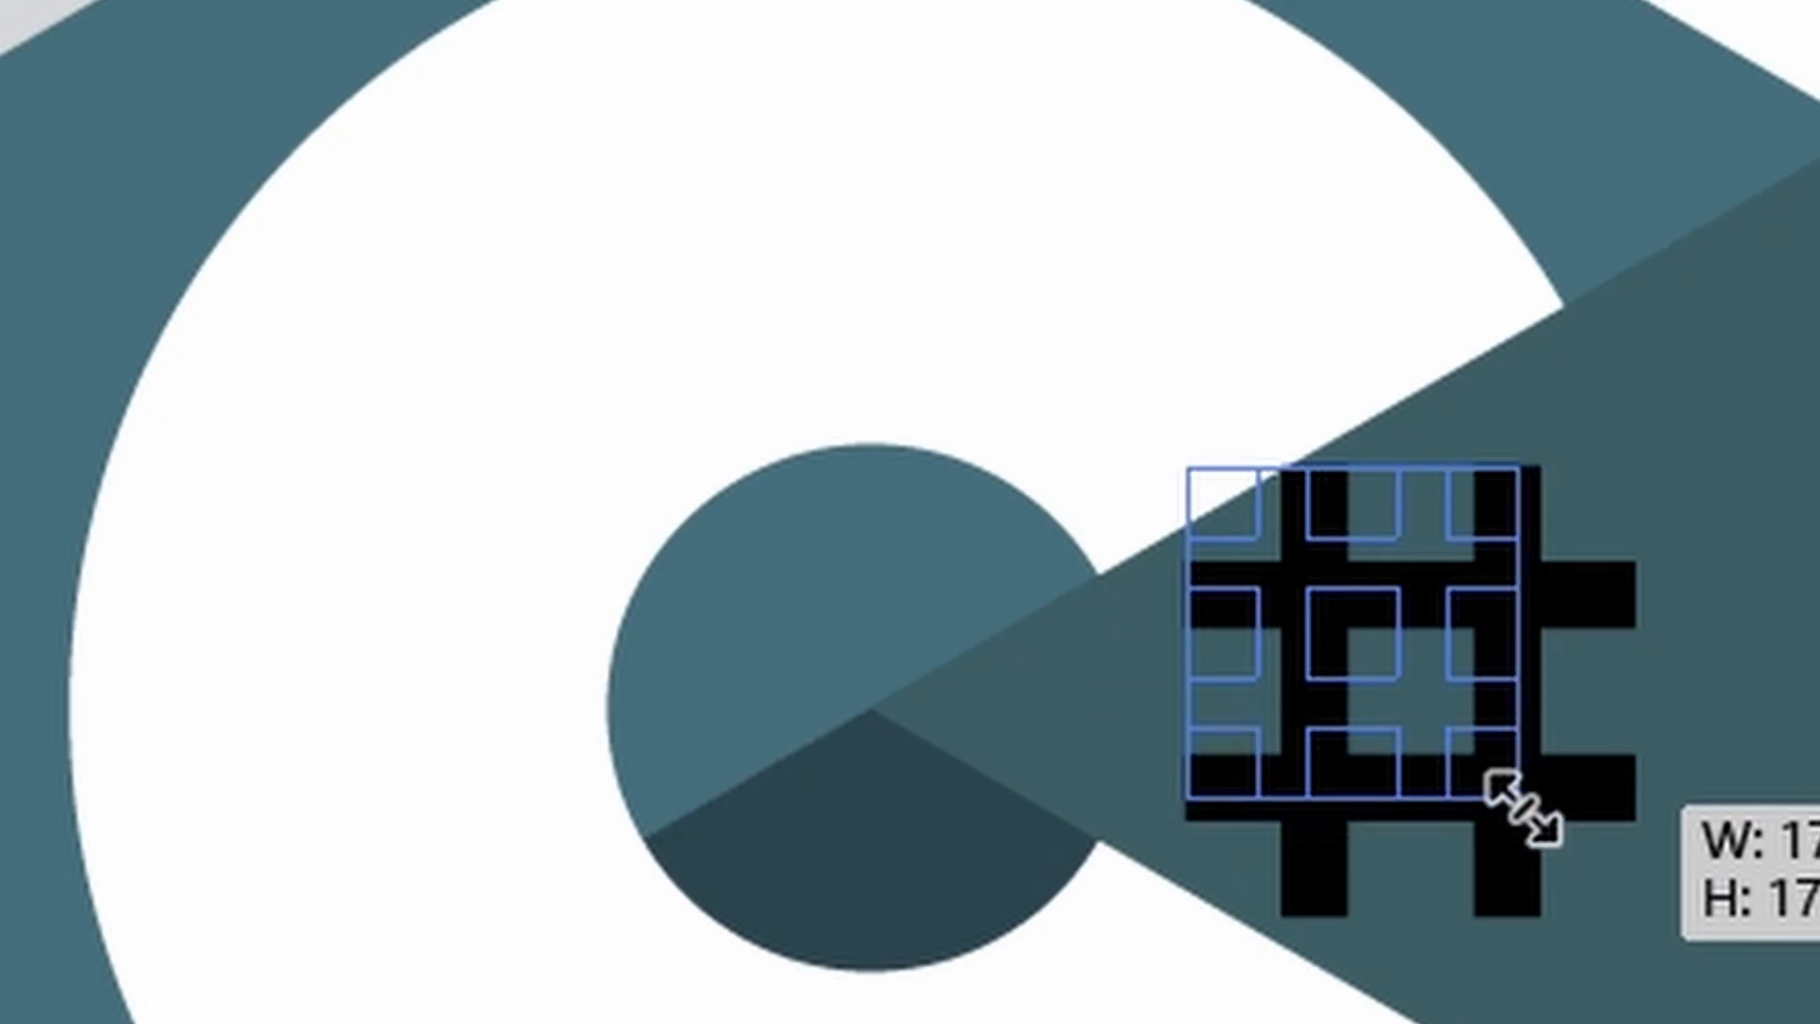
drag(1523, 808, 1495, 777)
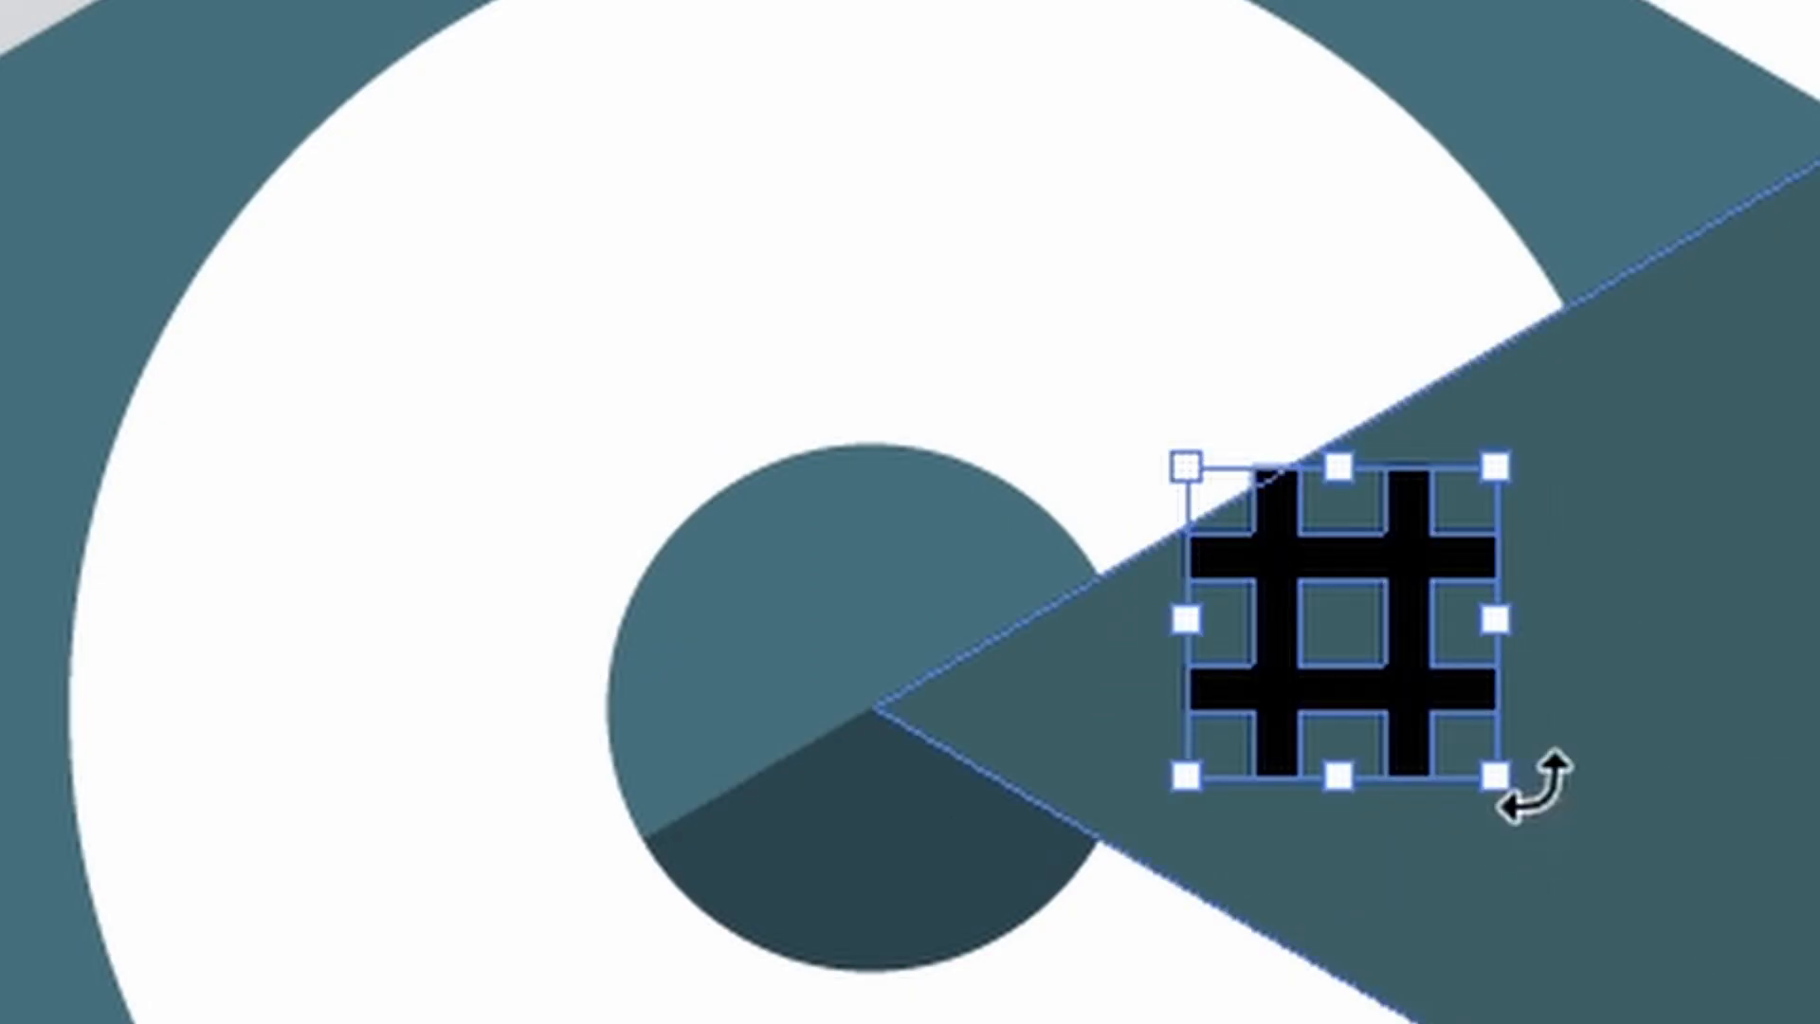
click(1687, 766)
click(1413, 711)
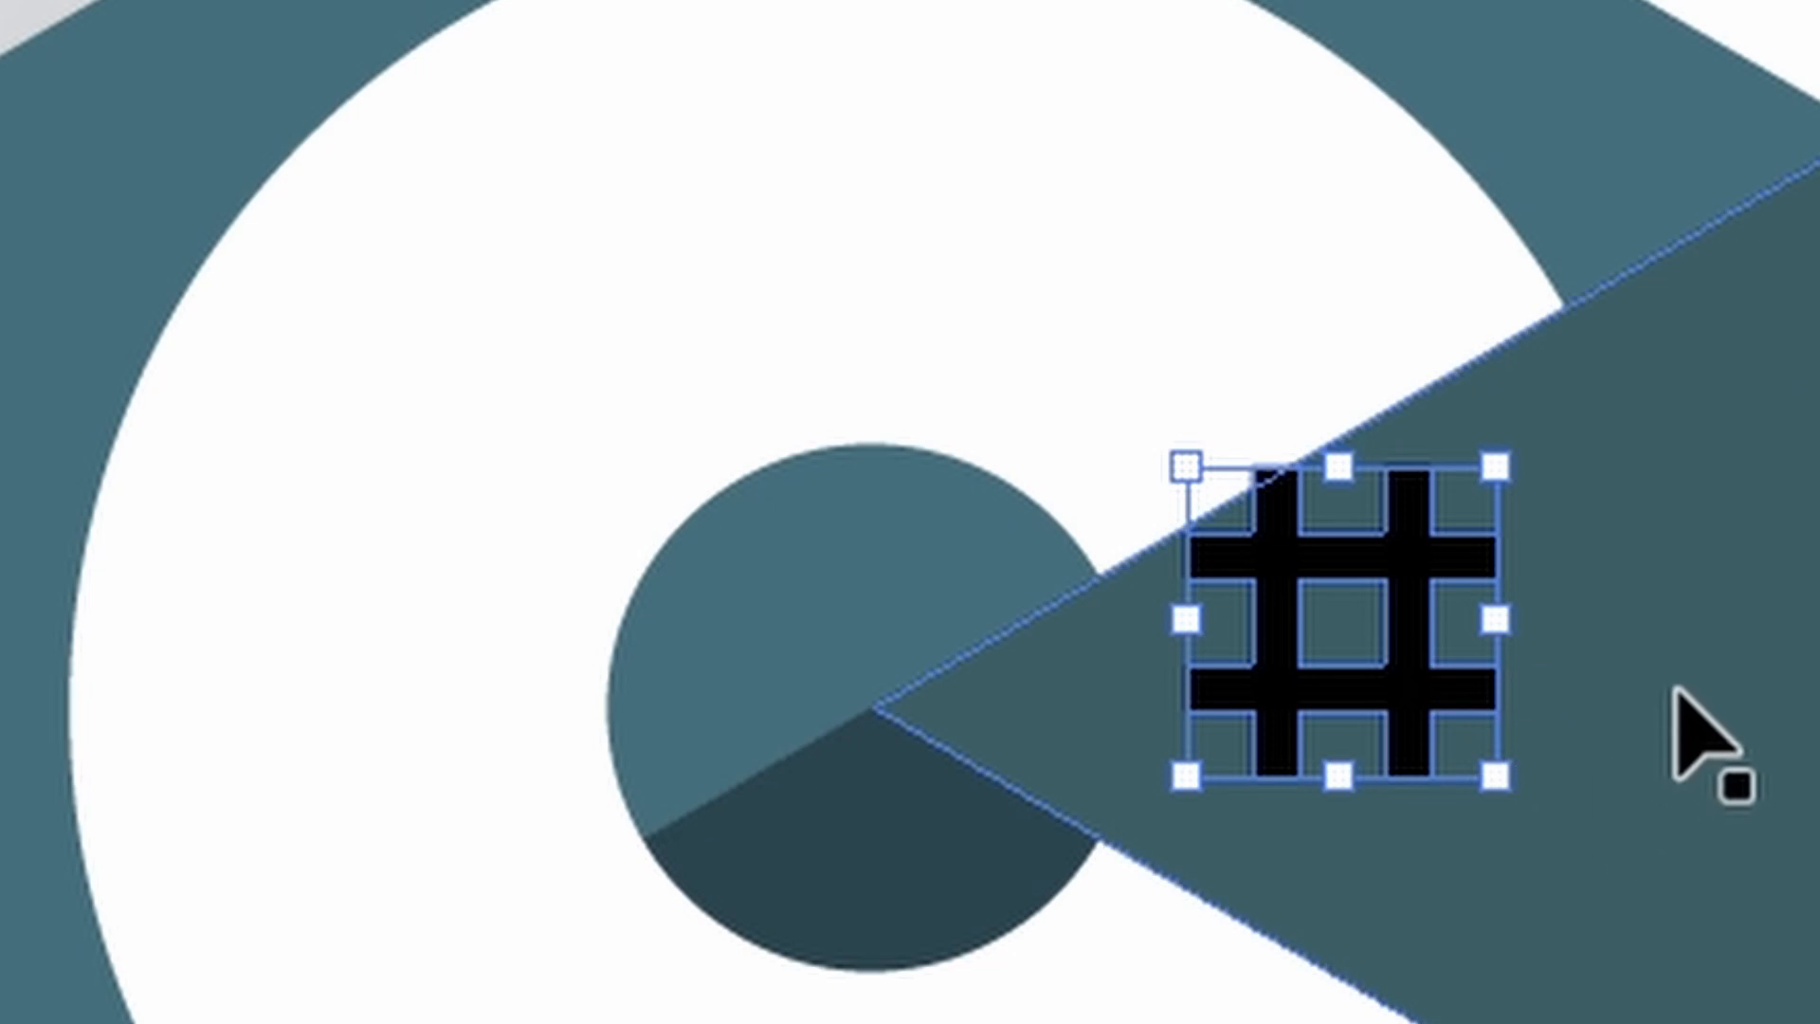
key(shift+Down)
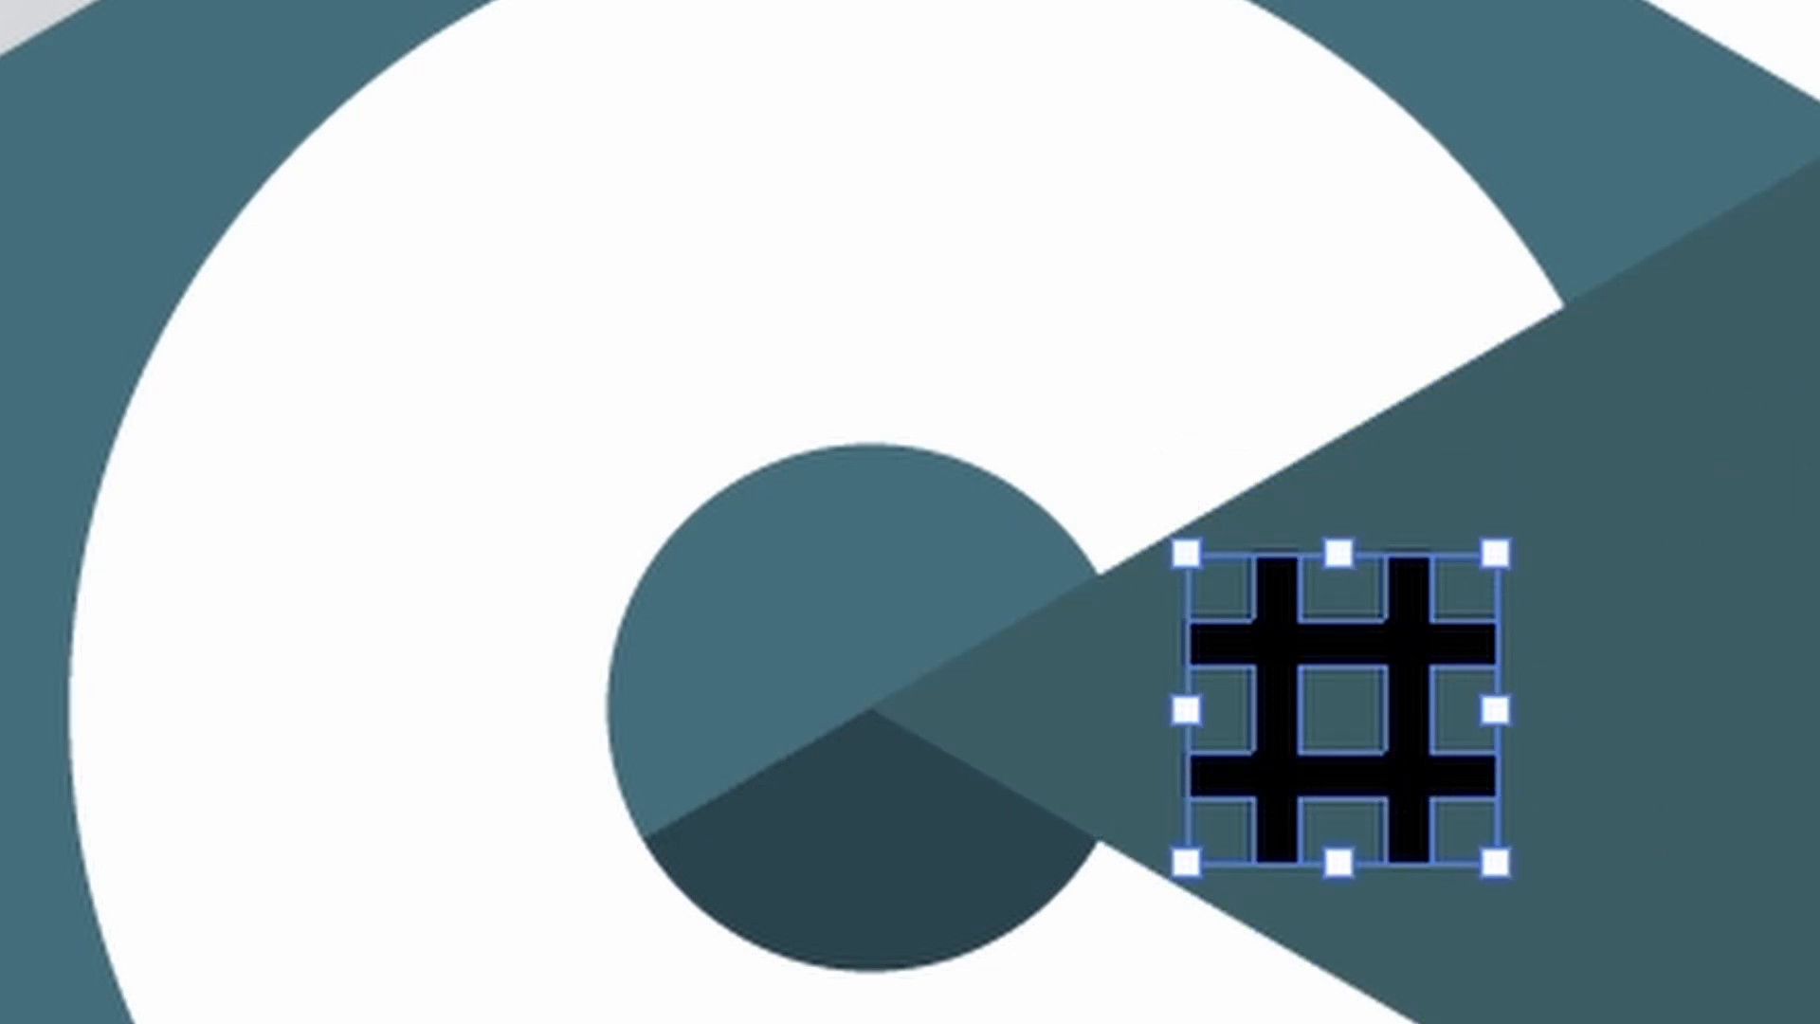
Shrink the hash sign further about its center and nudge it left towards the inner circle
key(ctrl+shift+a)
click(1405, 823)
drag(1496, 864, 1465, 835)
key(ctrl+shift+a)
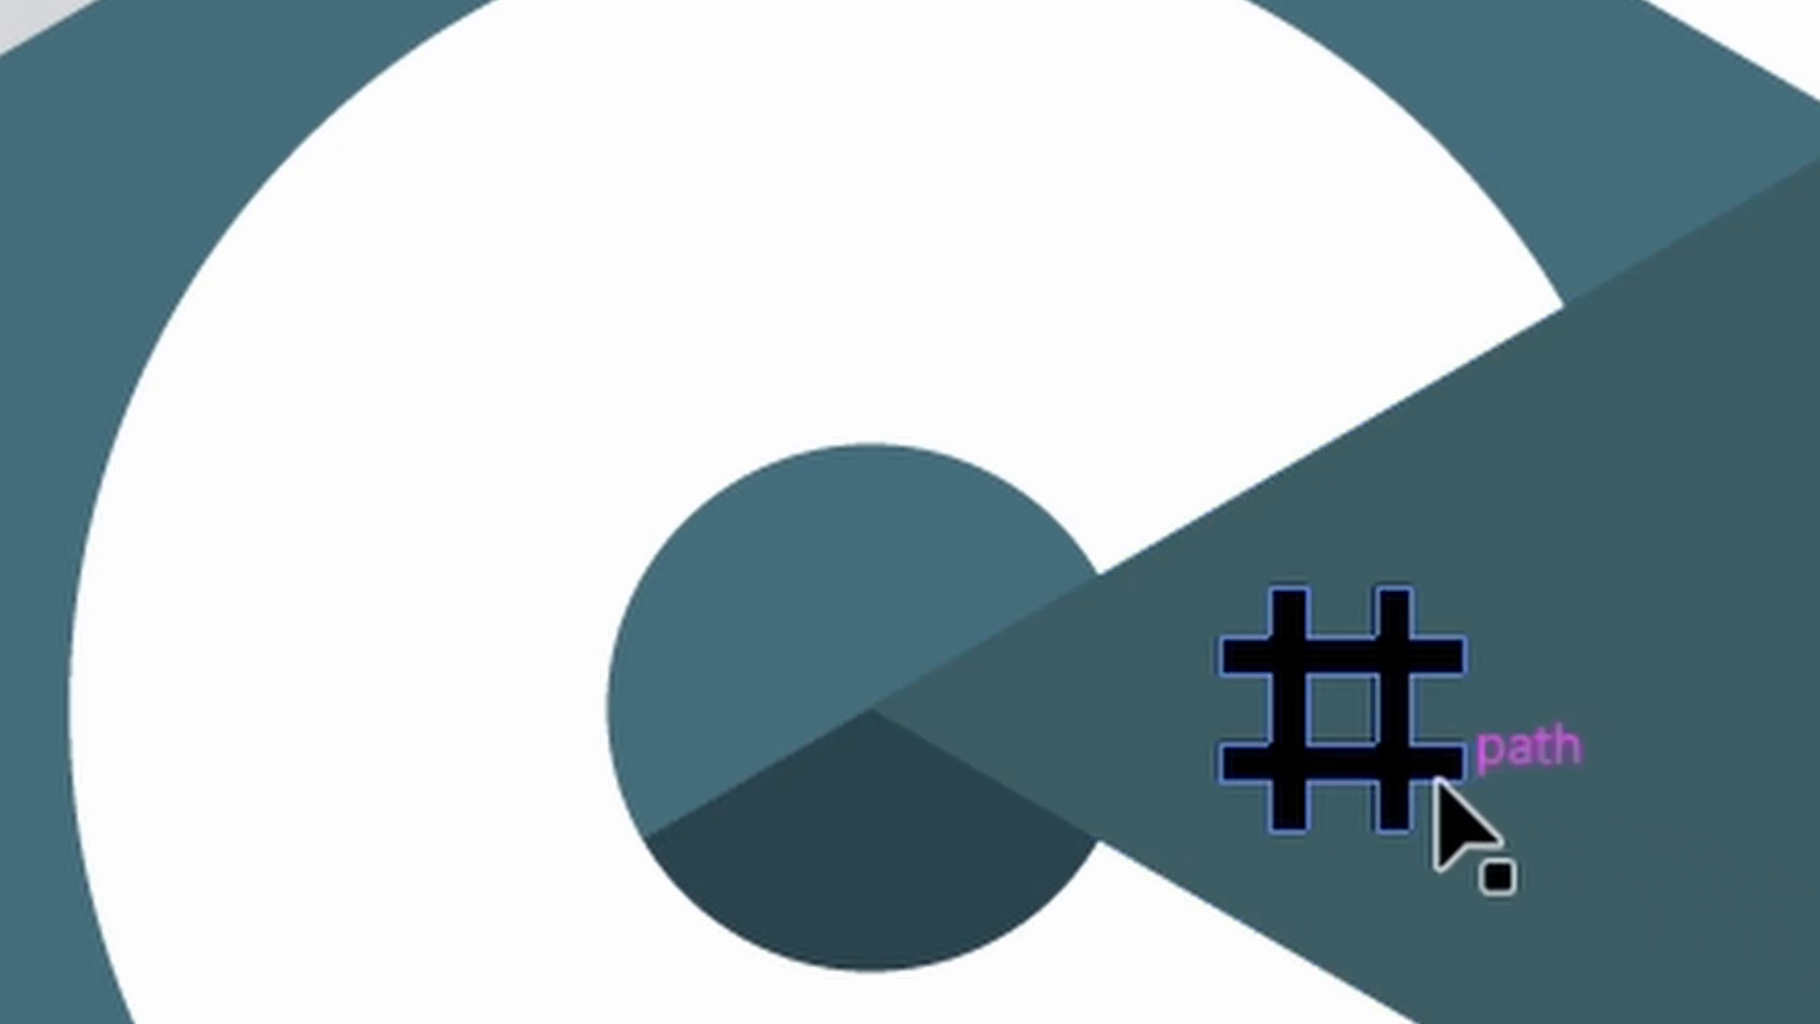
click(1432, 779)
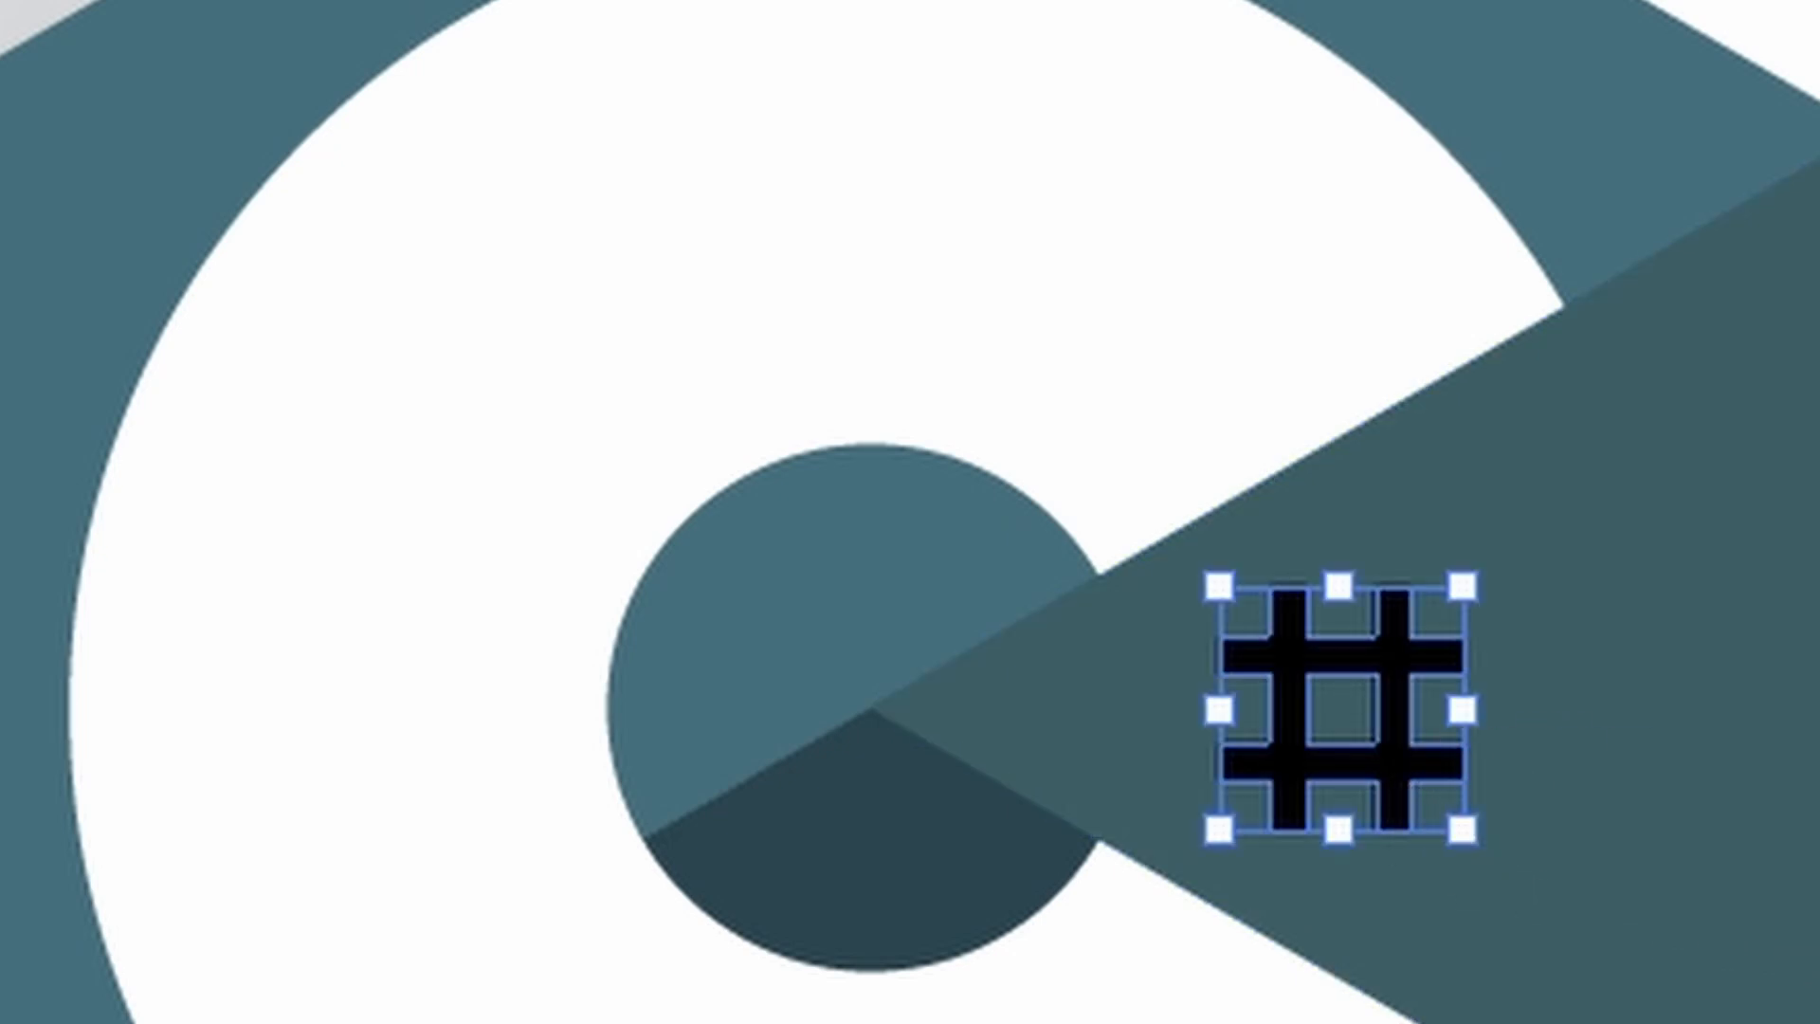
key(Left)
key(Left)
key(Left)
key(Left)
key(Left)
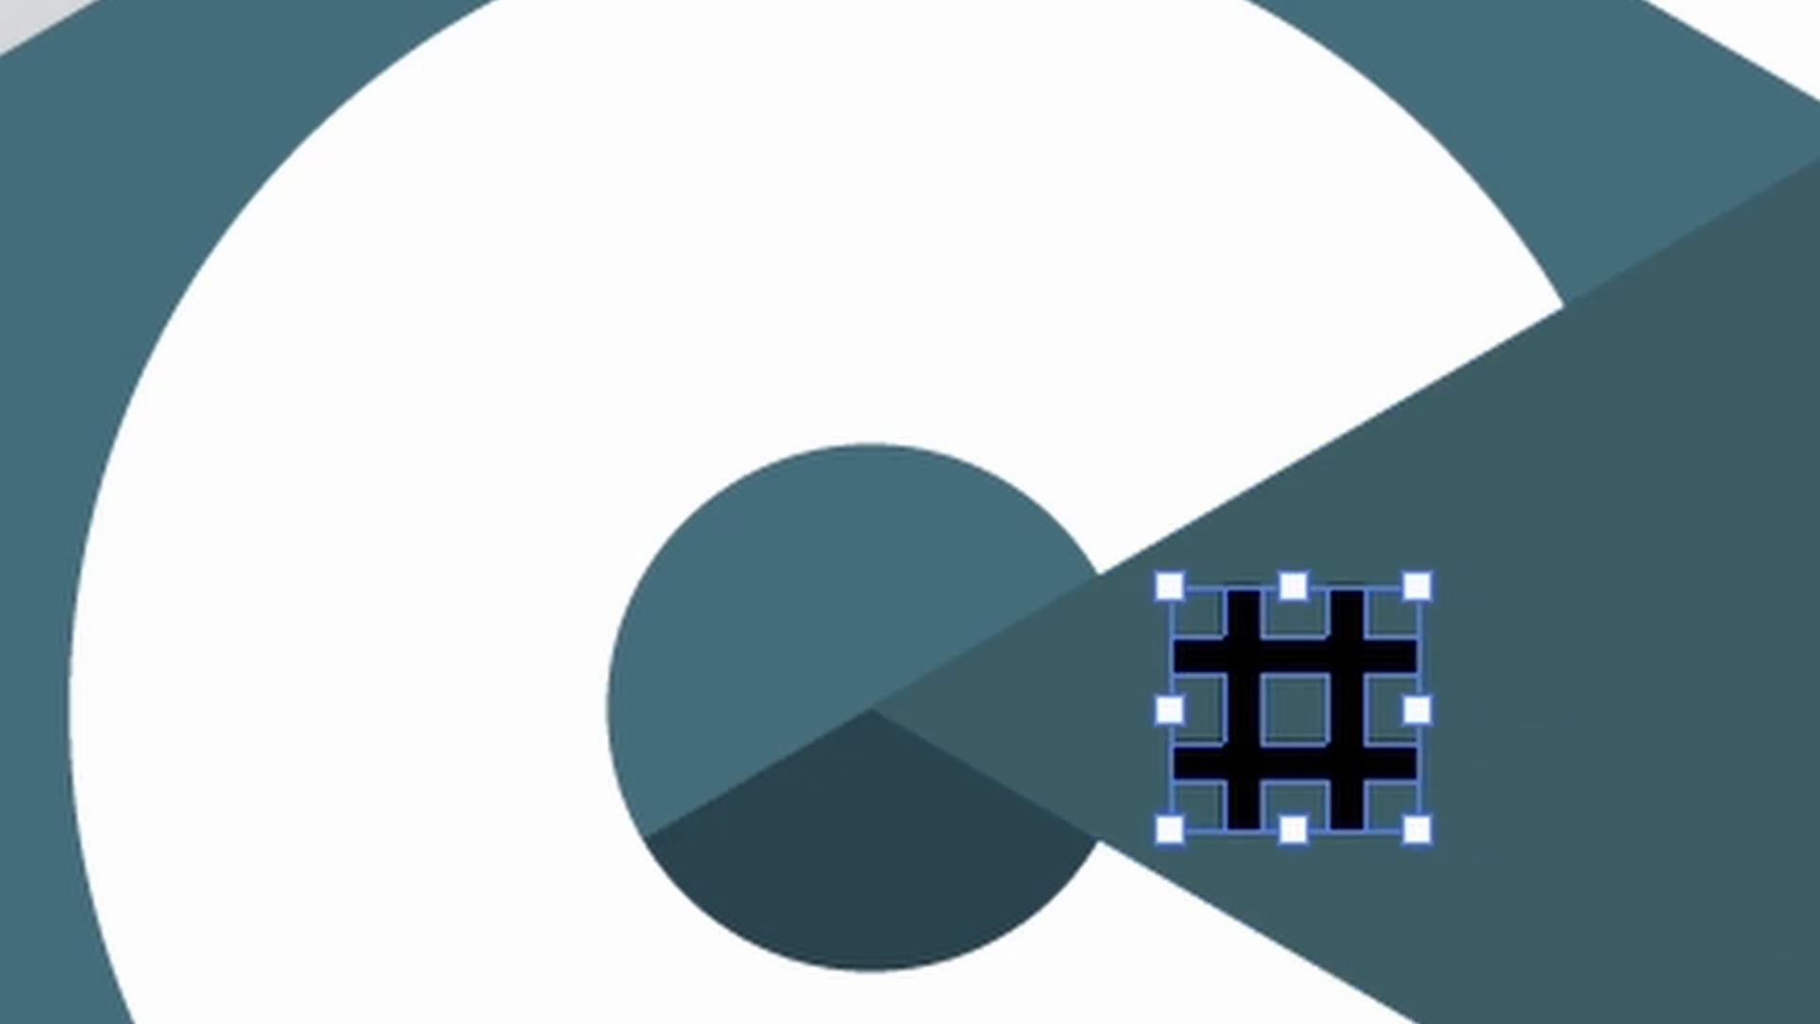
Check the hash sign's position relative to the two circles in outline view and return to preview
key(ctrl+shift+o)
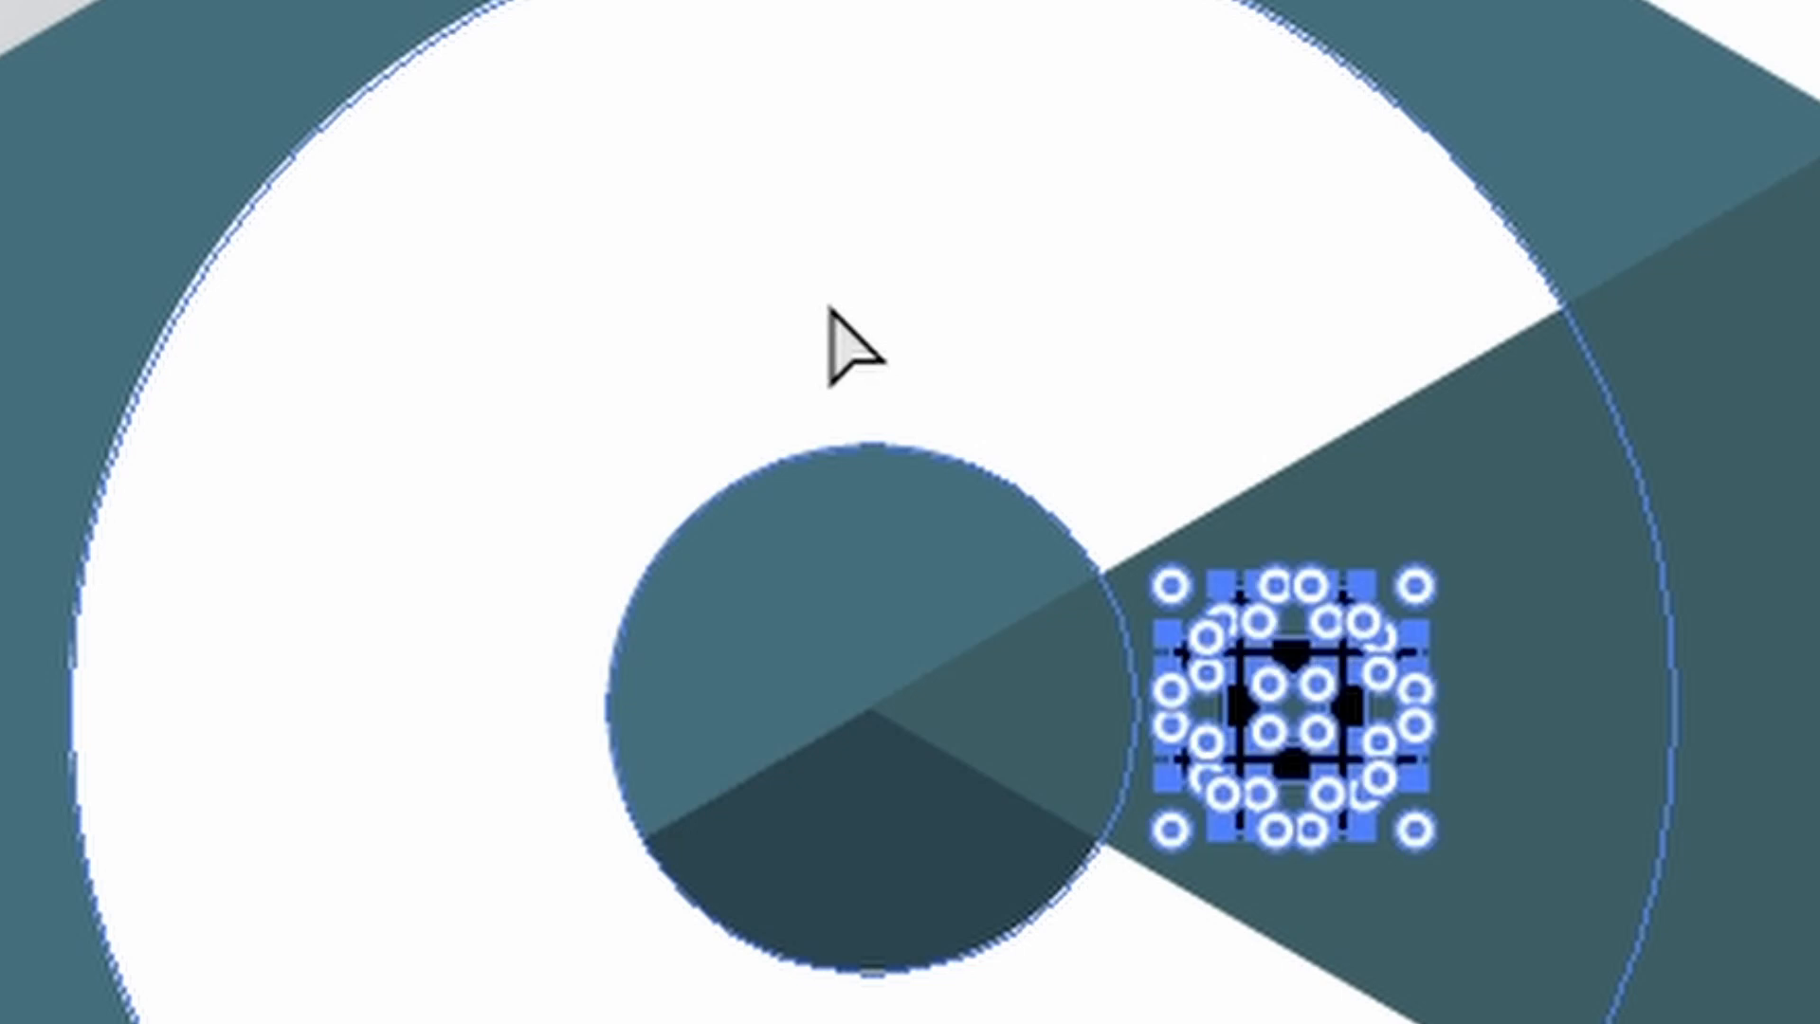
key(ctrl+y)
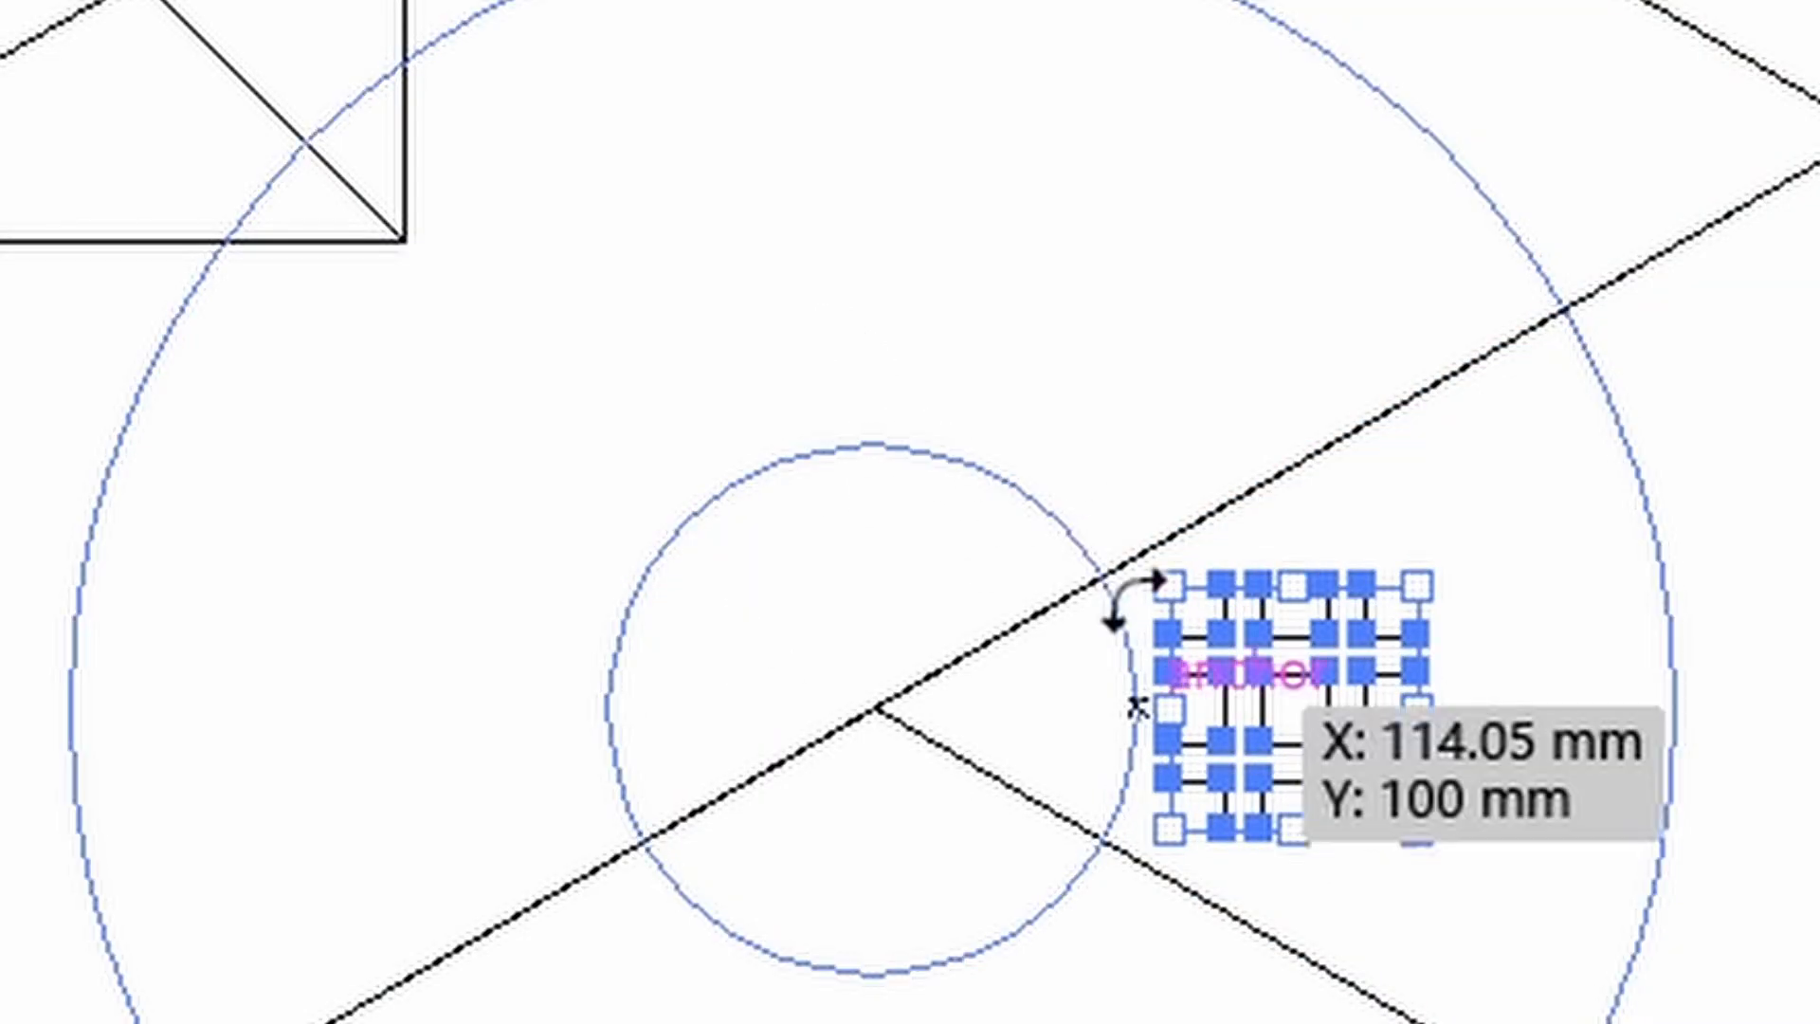
click(1407, 804)
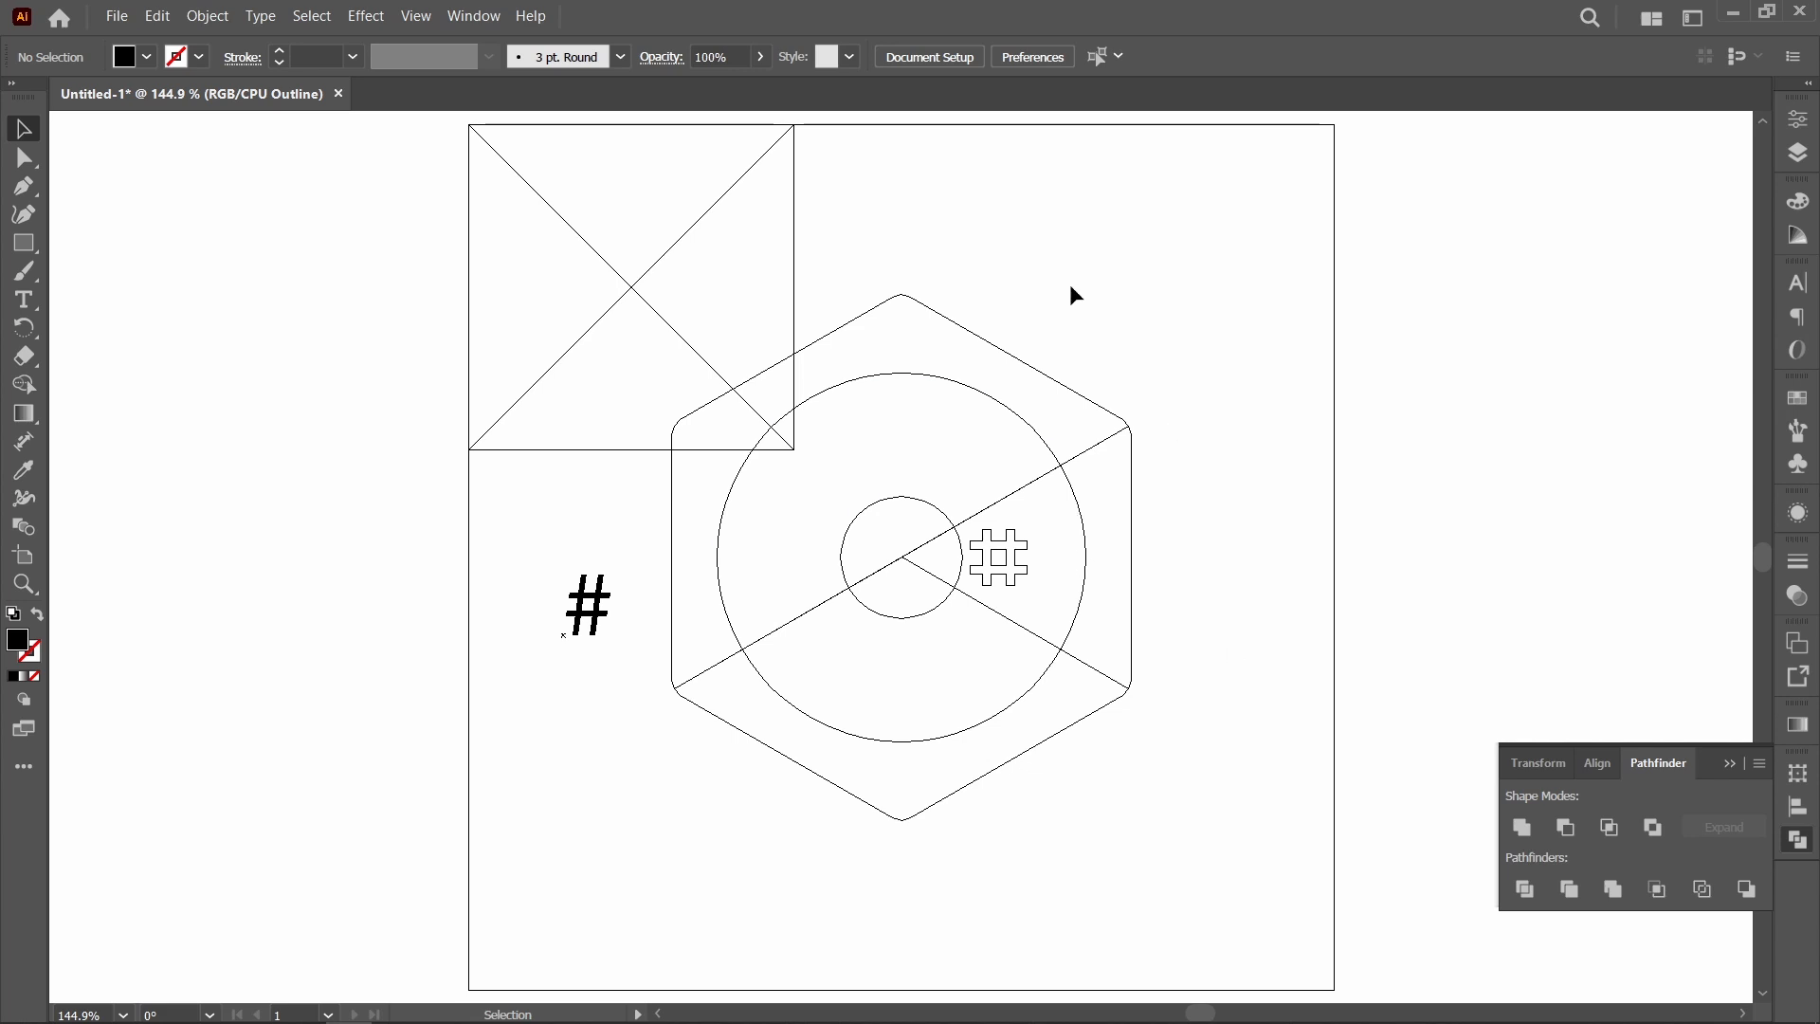
click(1027, 548)
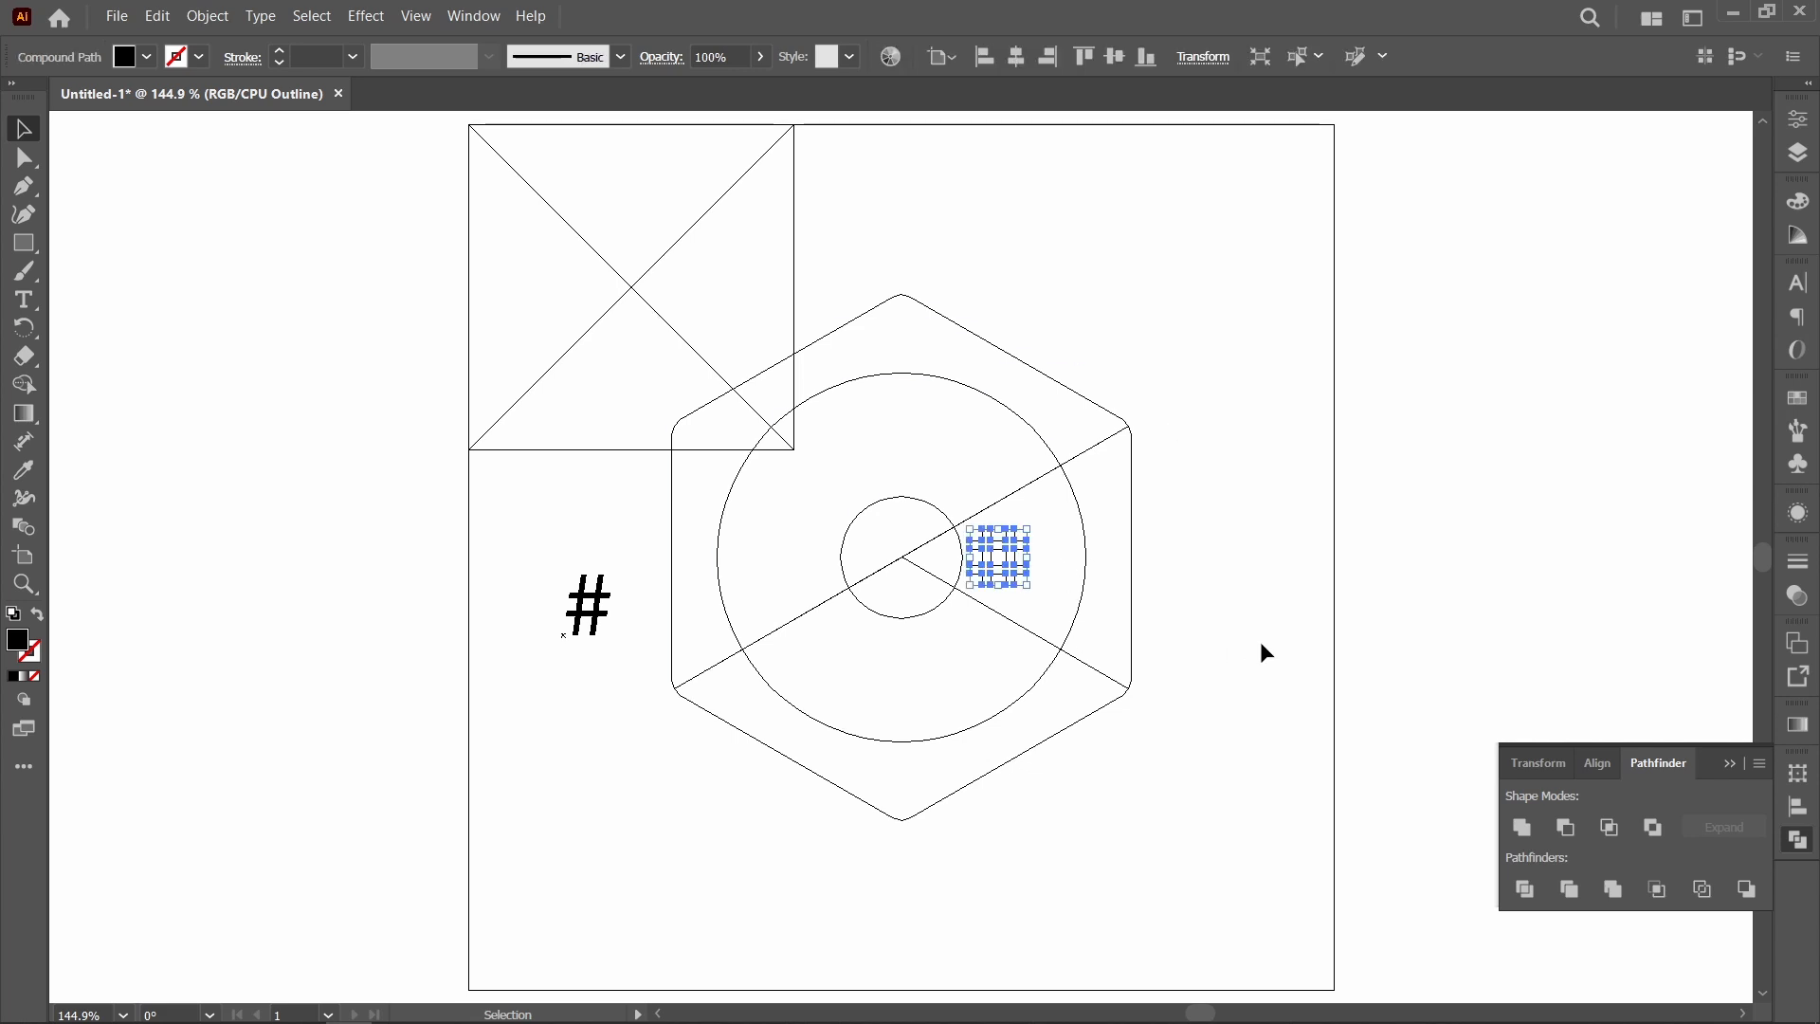
key(ctrl+y)
click(1262, 649)
Fill the hash sign with white sampled from the blank artboard using the Eyedropper
click(1018, 586)
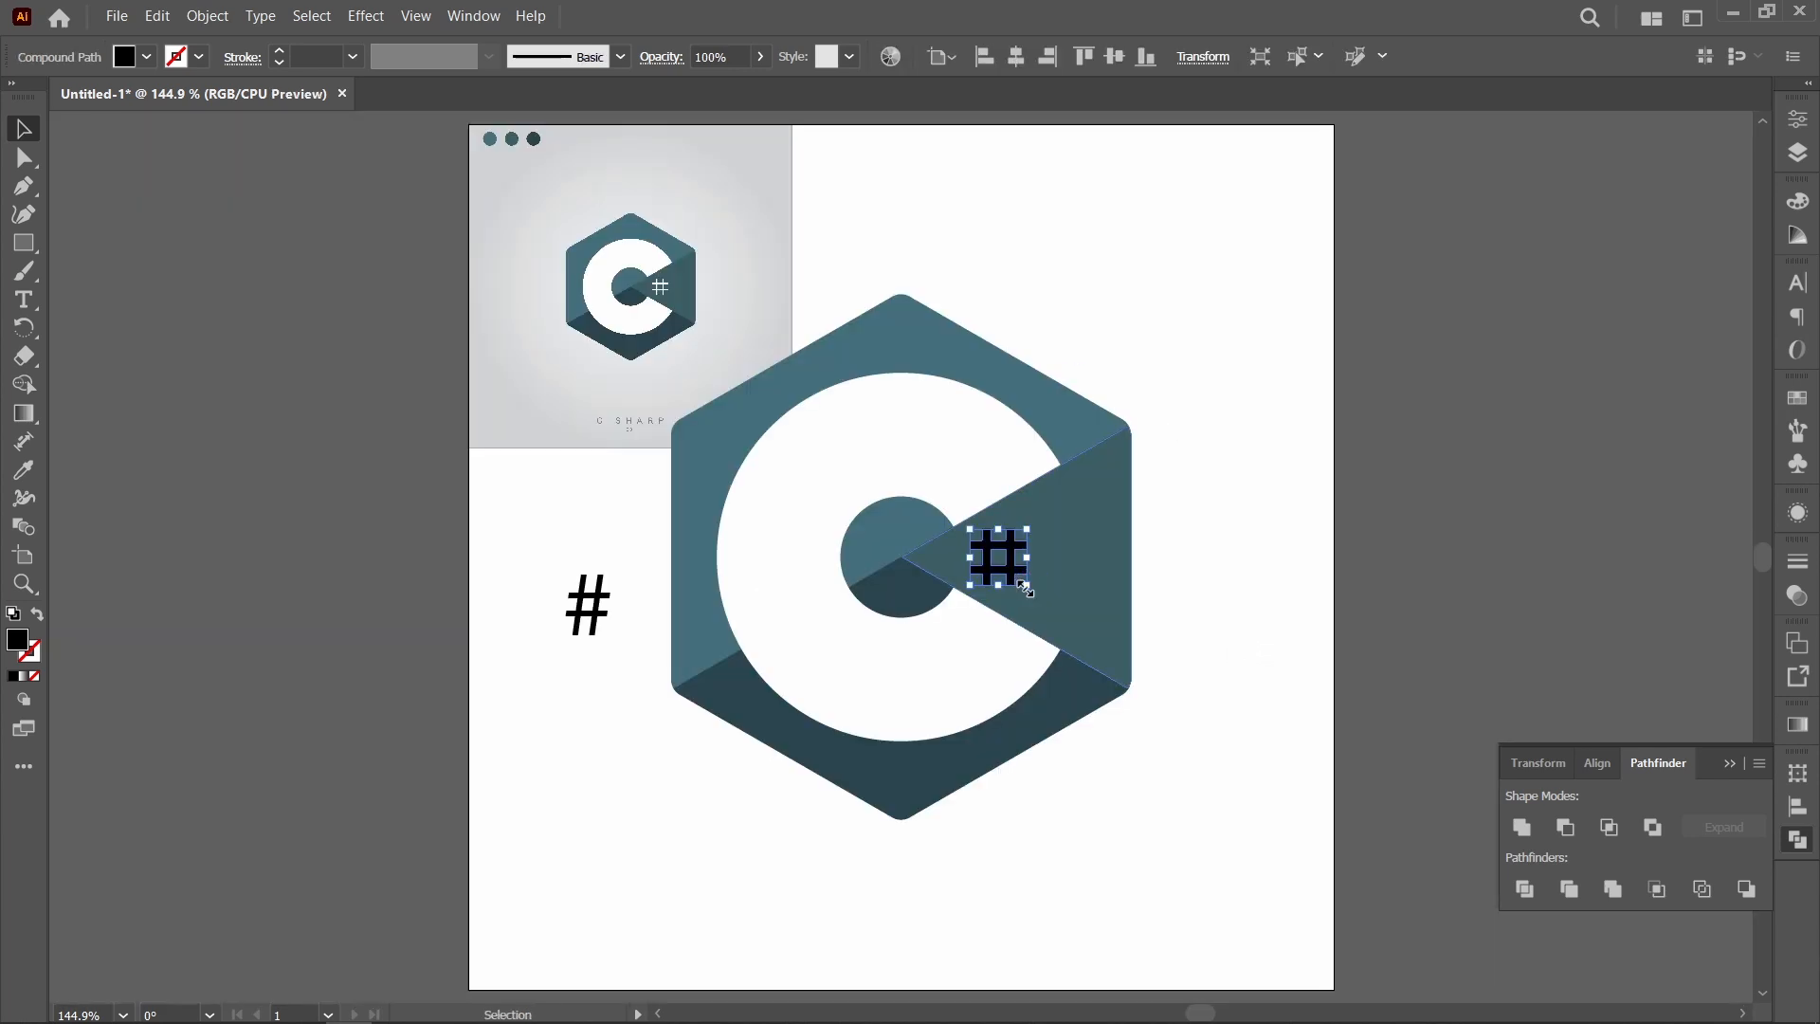
key(i)
click(1204, 672)
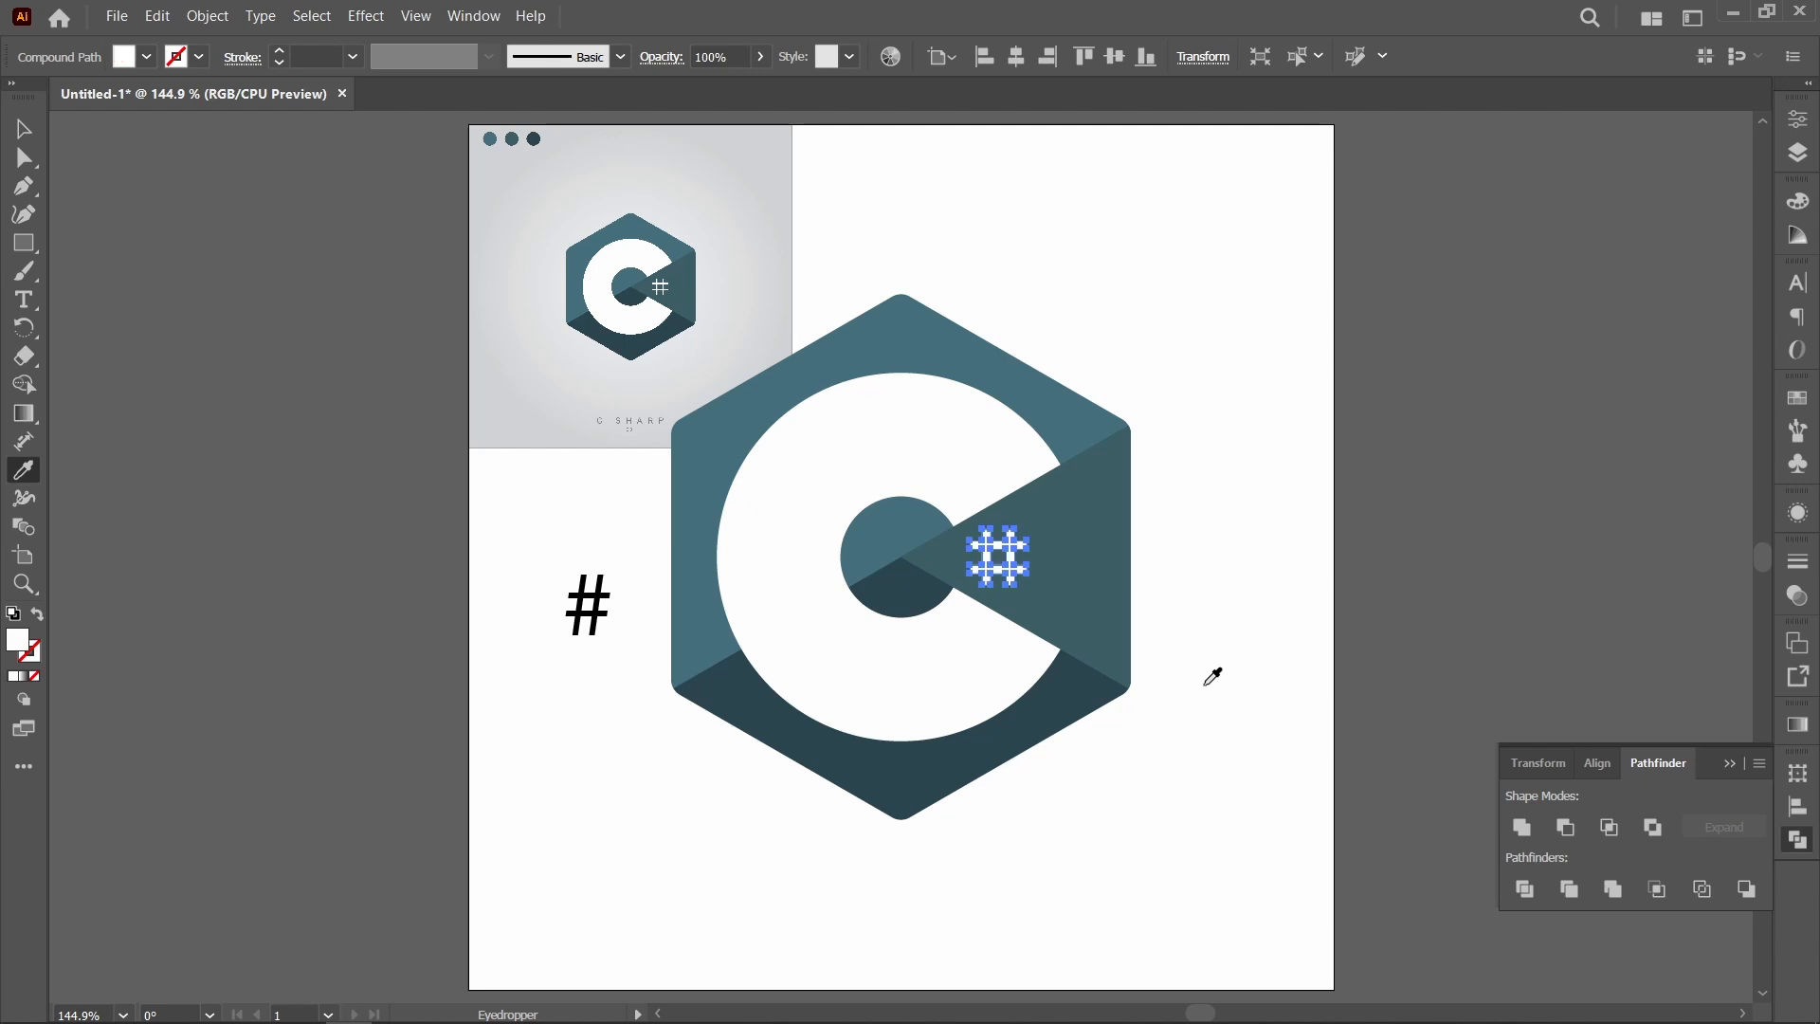
key(v)
click(1227, 764)
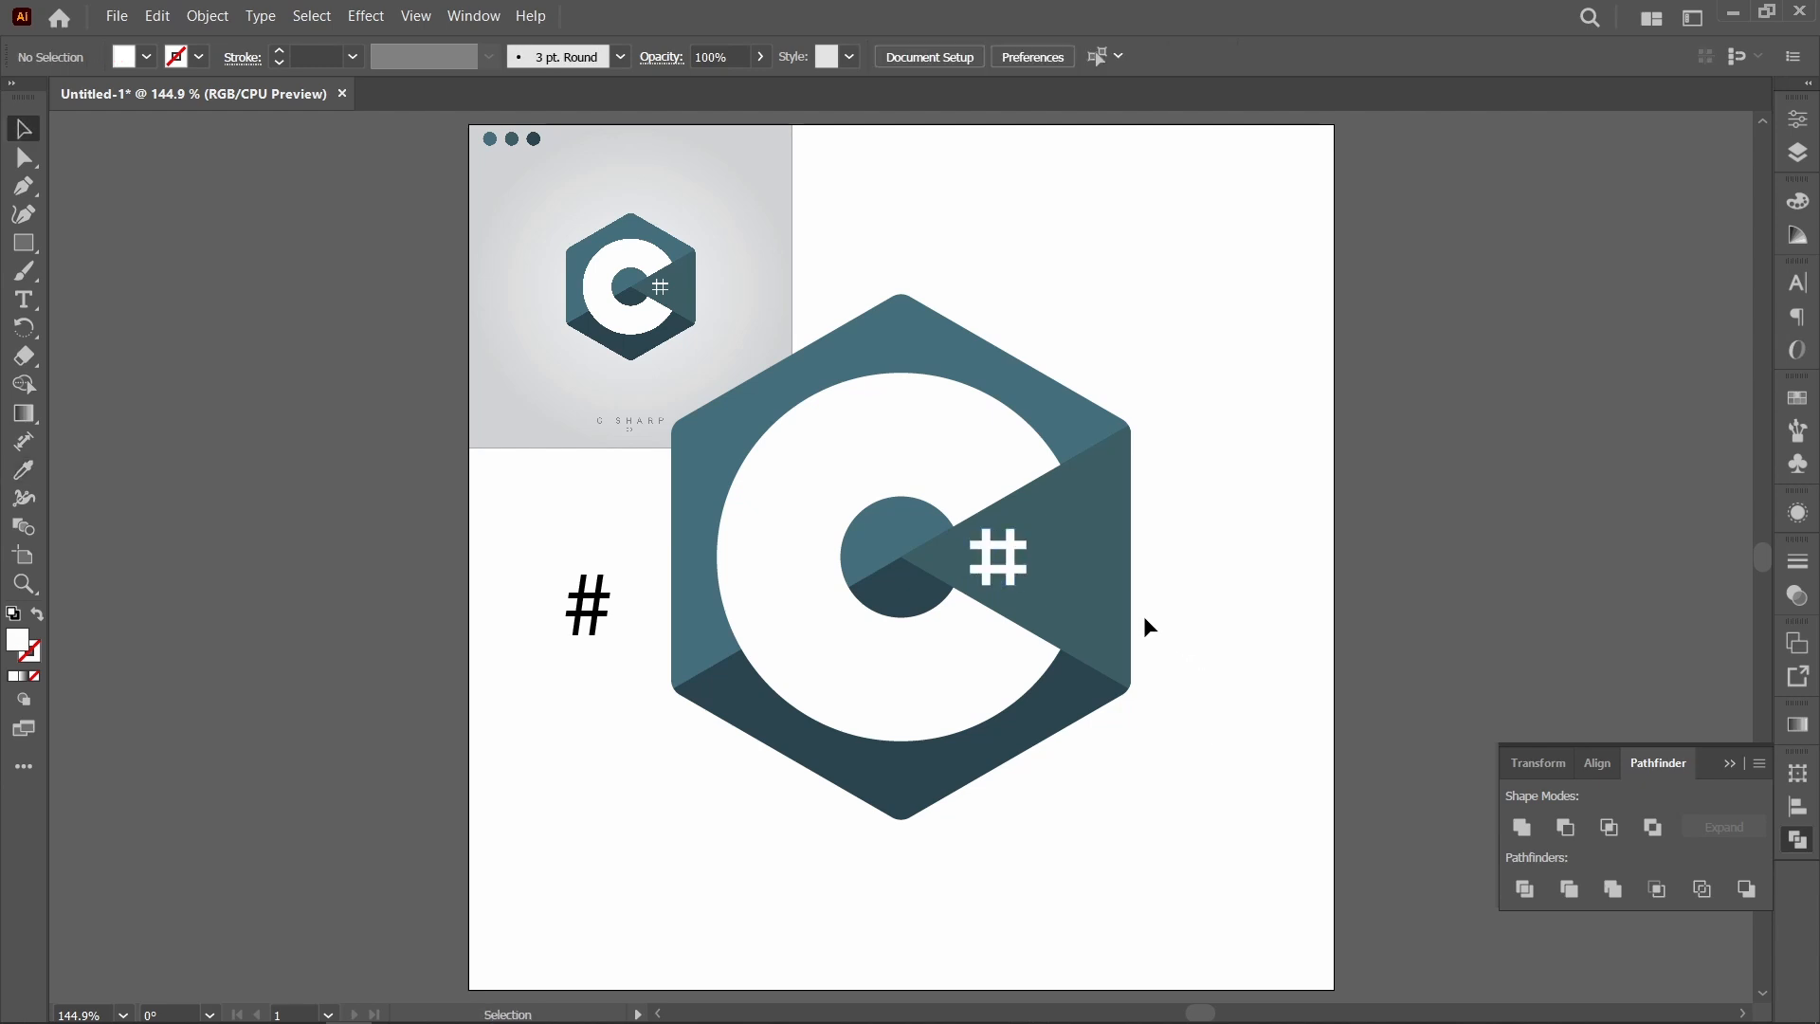
Create an inward offset of the white hash sign with Offset Path at -0.2 mm and Miter joins
key(z)
drag(953, 503, 1047, 605)
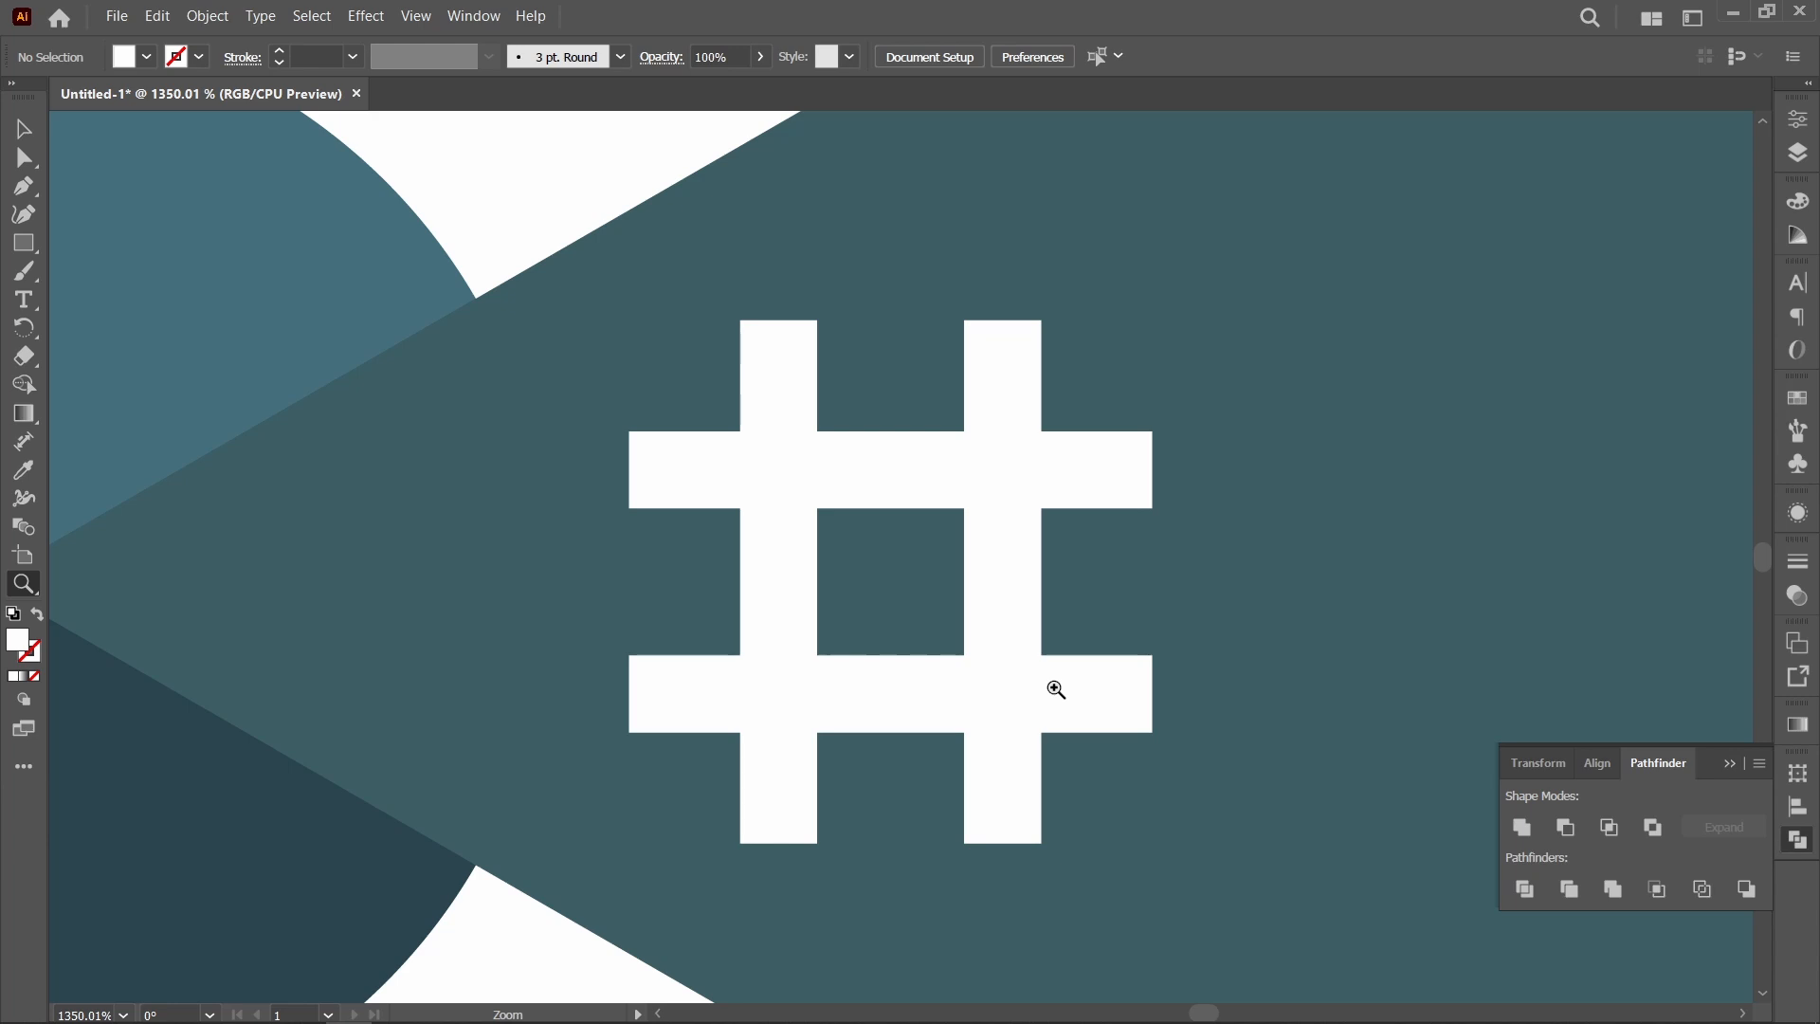
key(v)
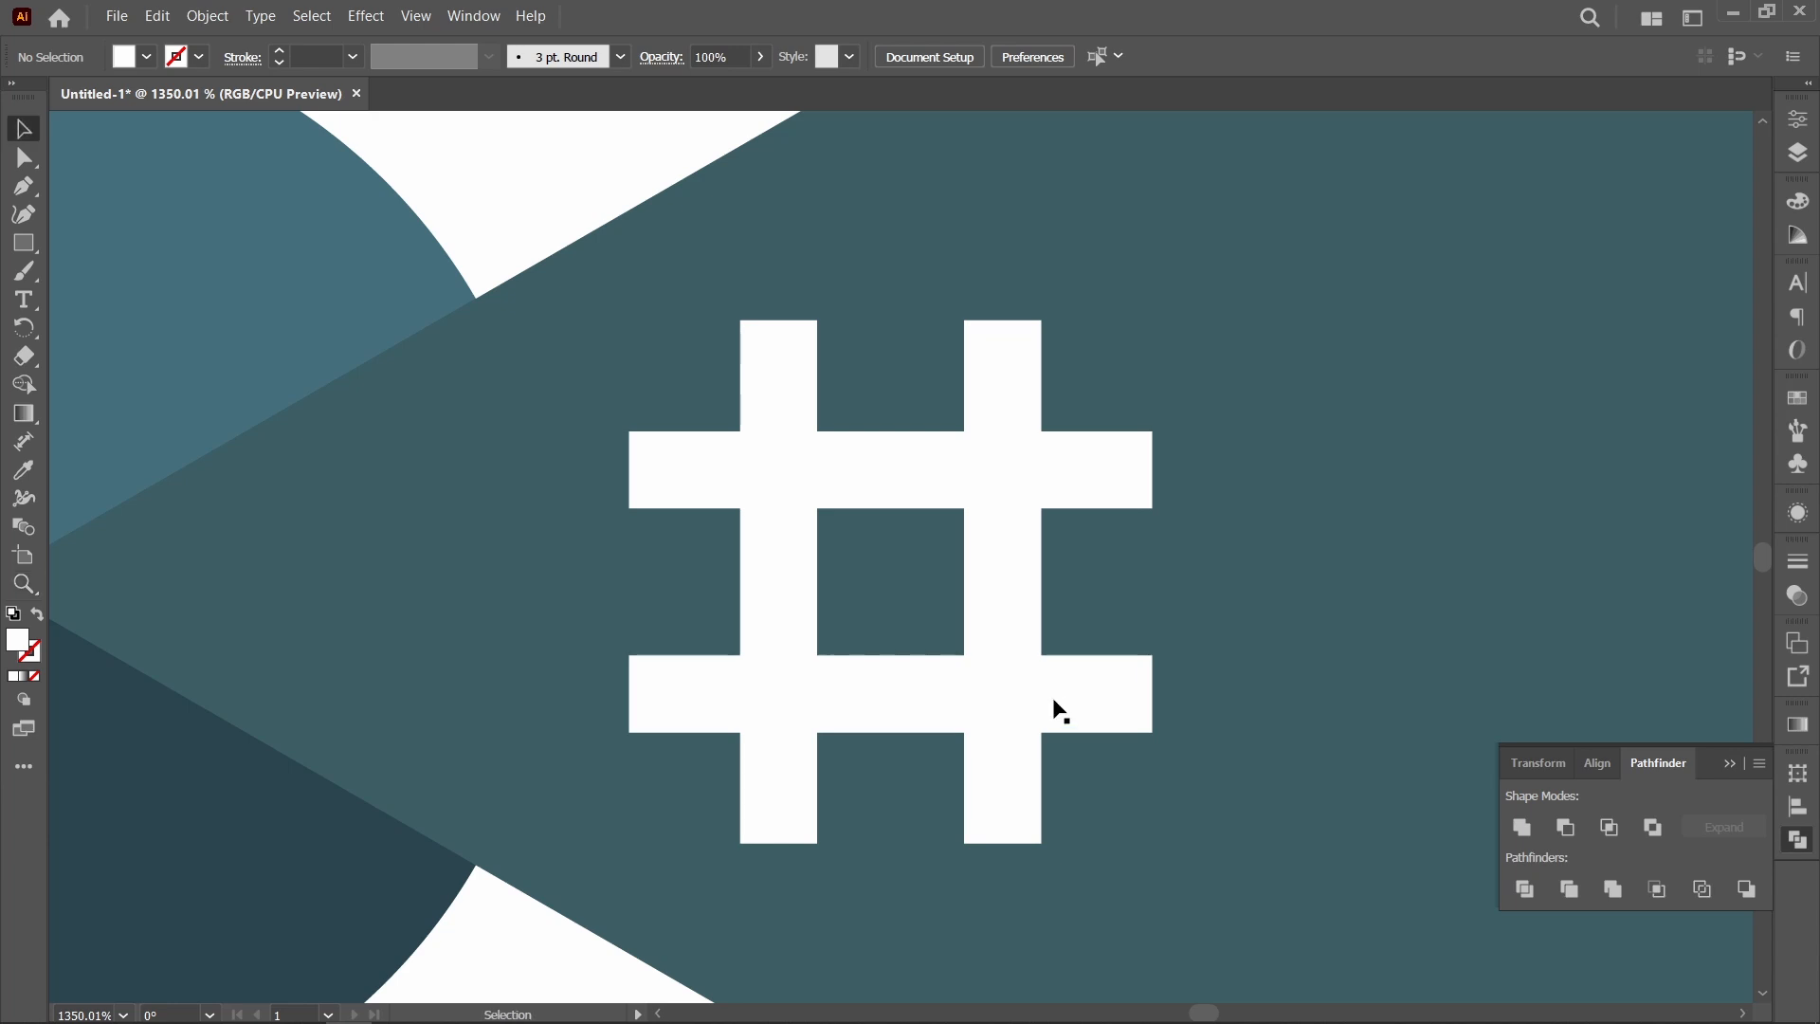
click(1052, 700)
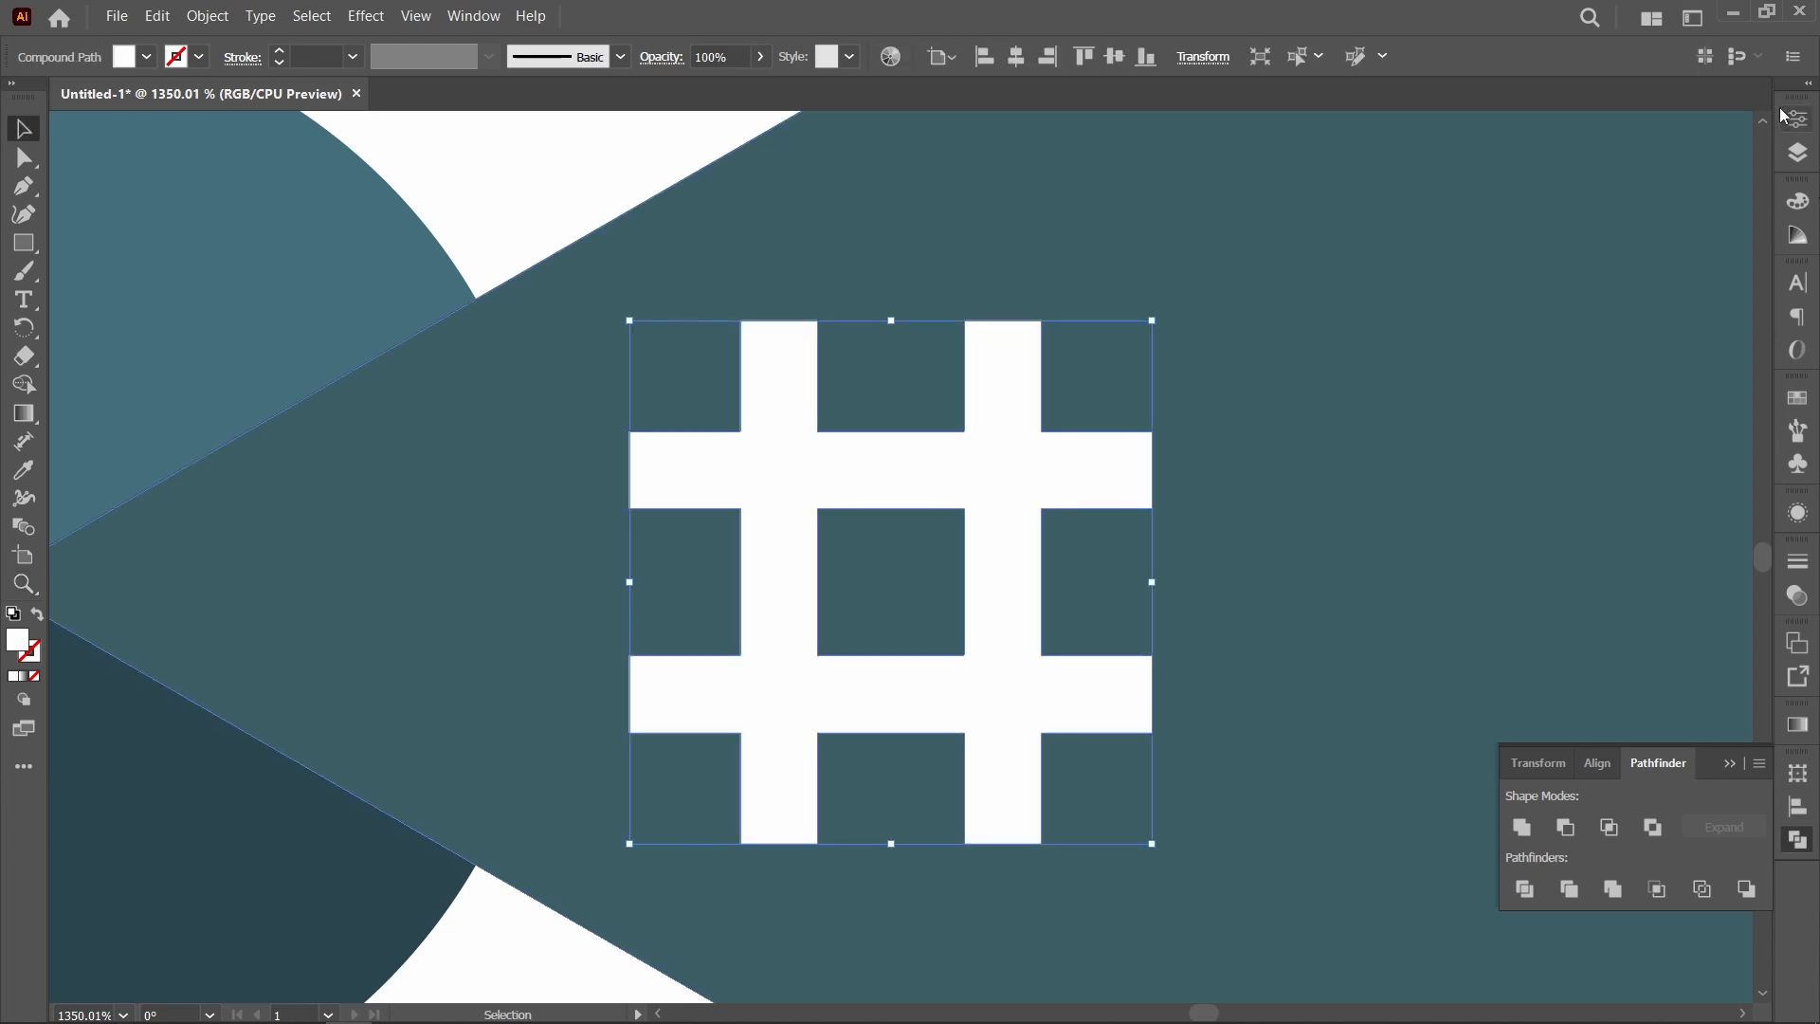
click(208, 16)
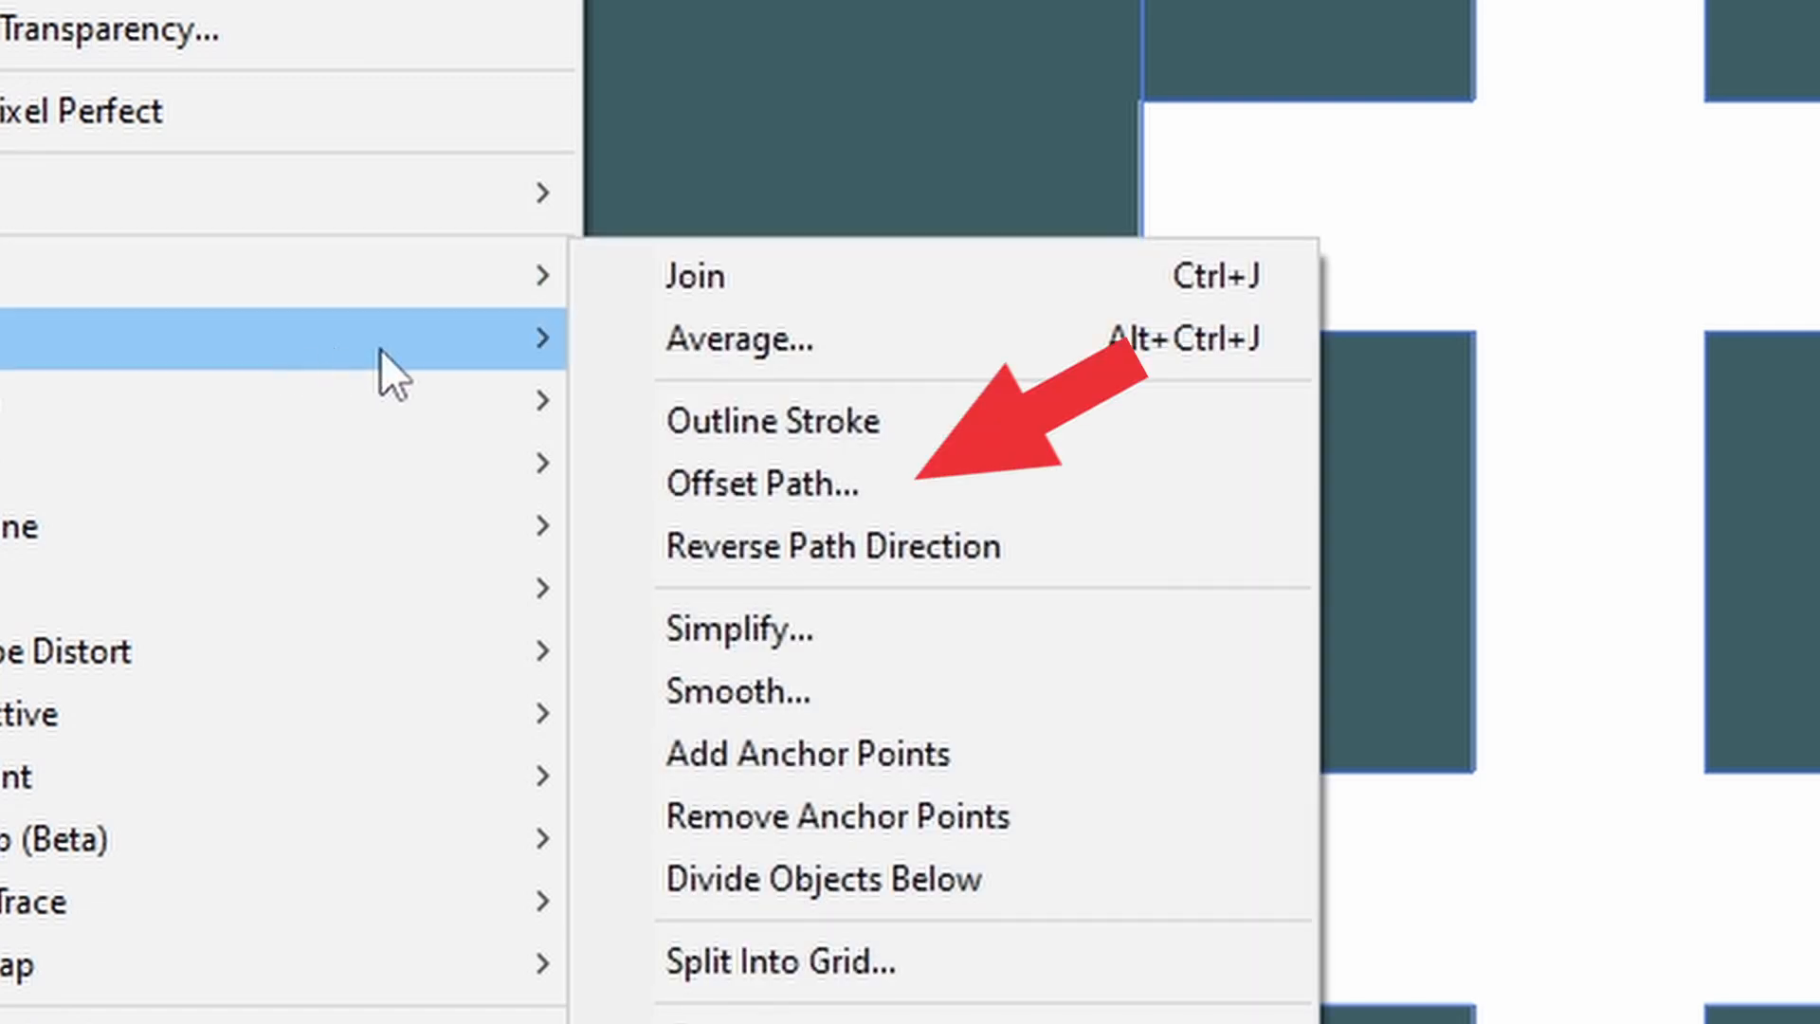
mouse_move(407, 375)
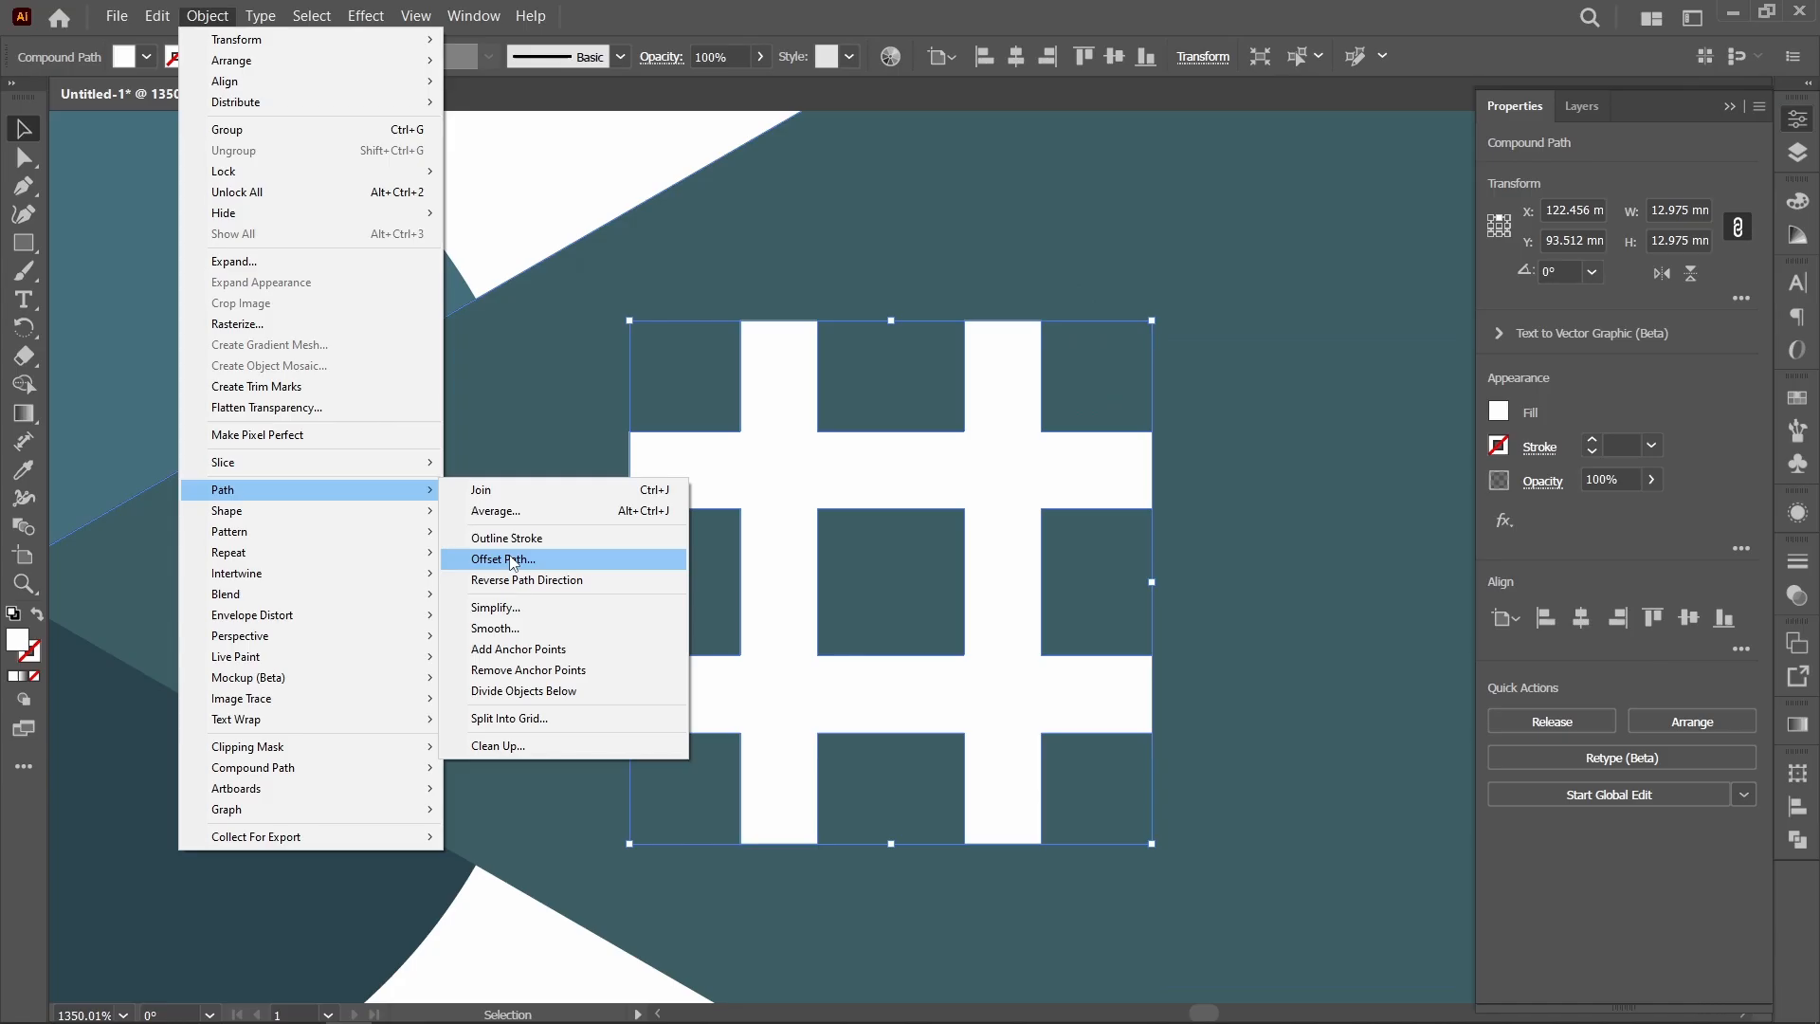
click(529, 564)
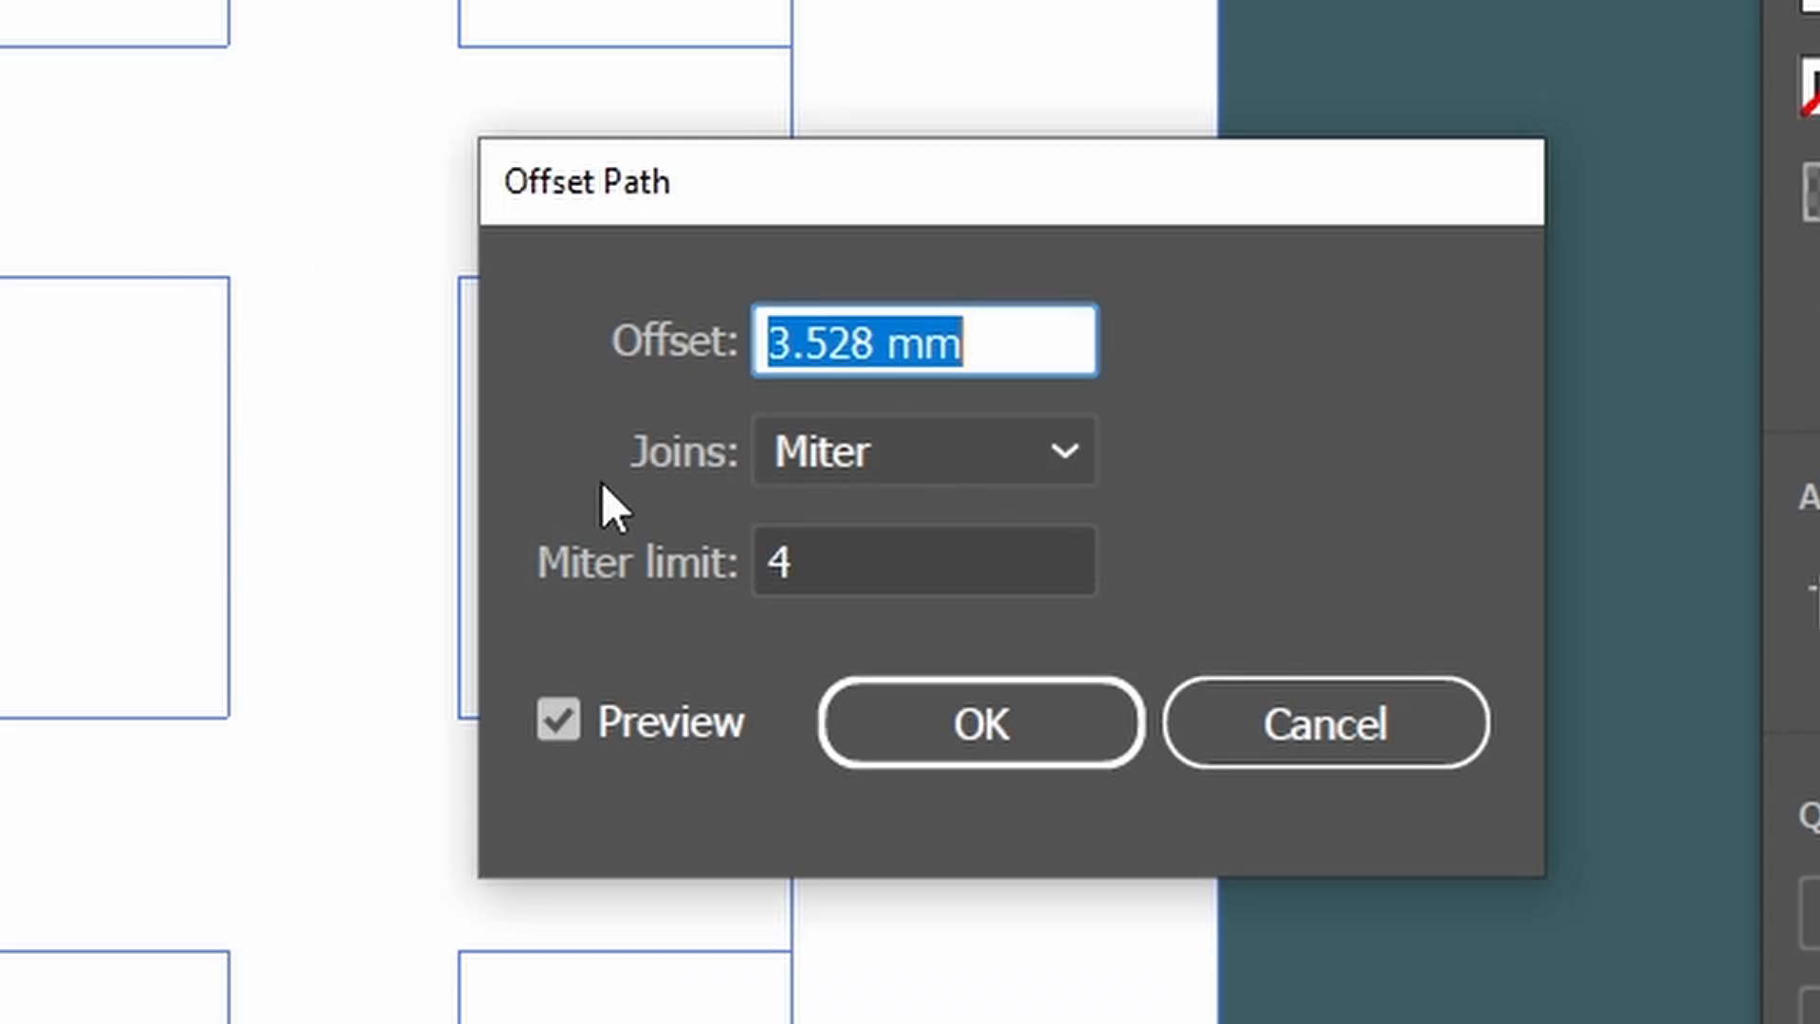
text(-0.5)
key(Tab)
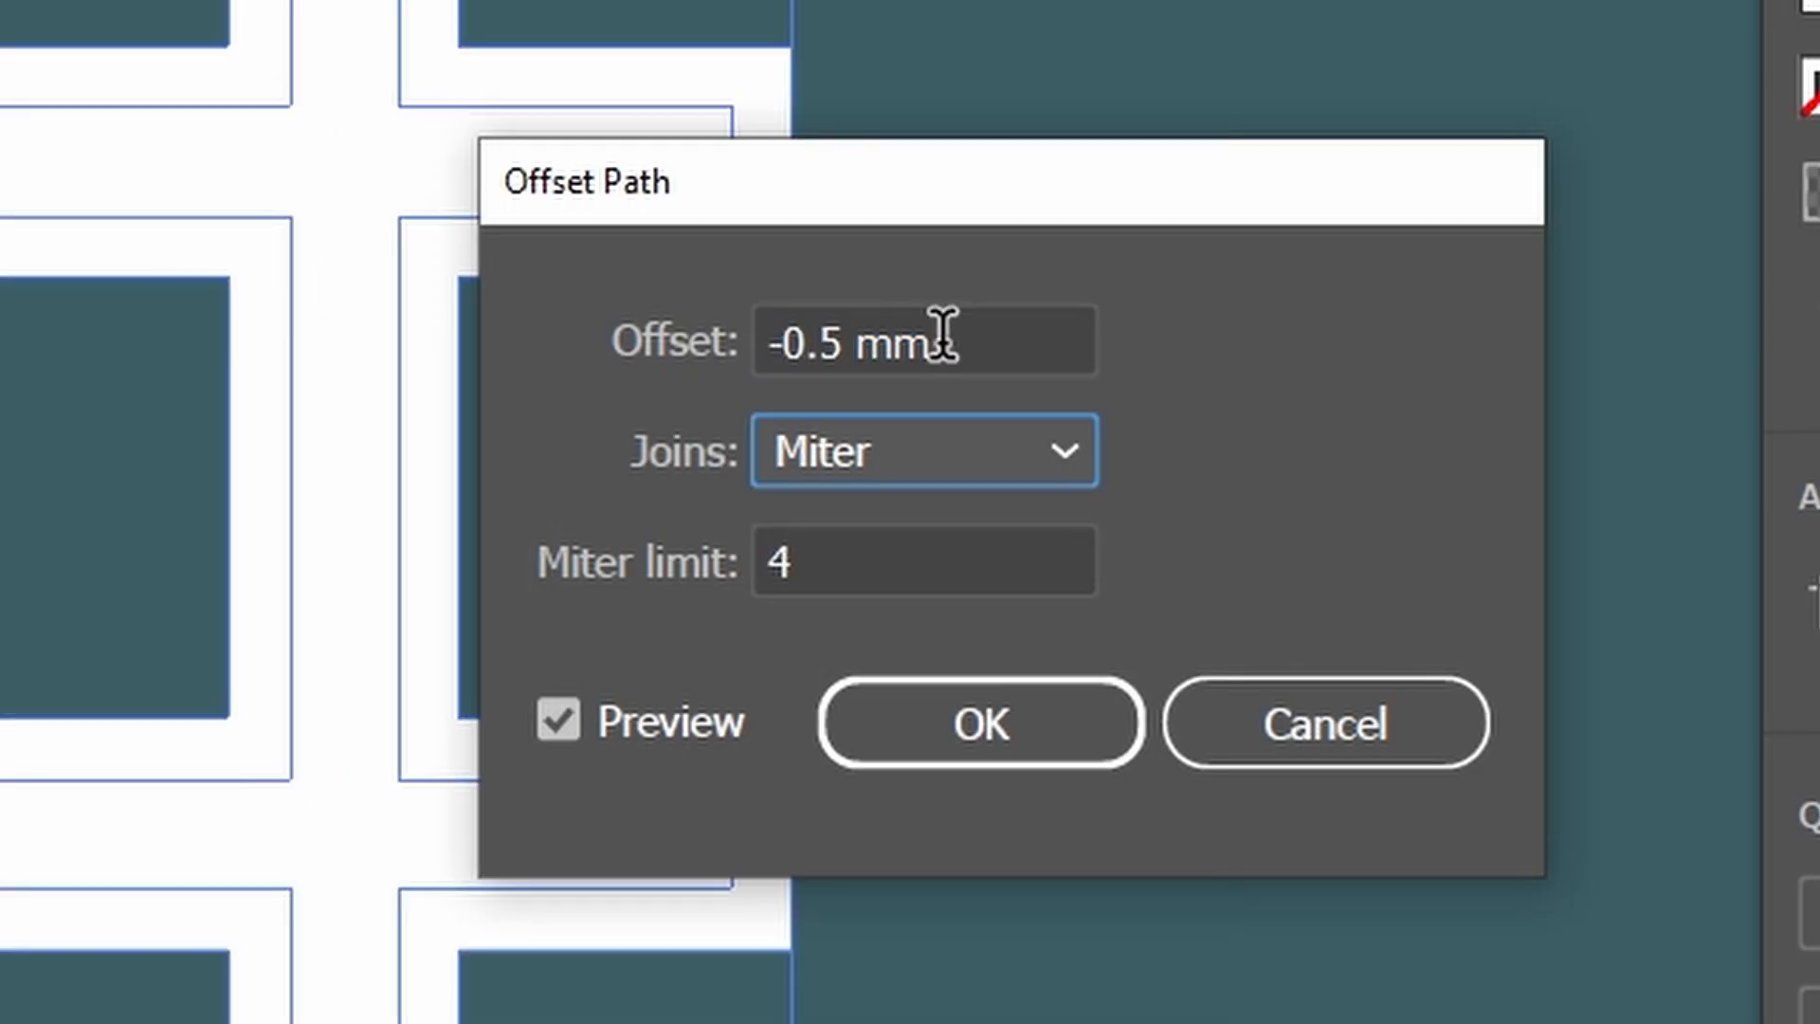
drag(943, 339, 112, 402)
text(-.2)
key(Tab)
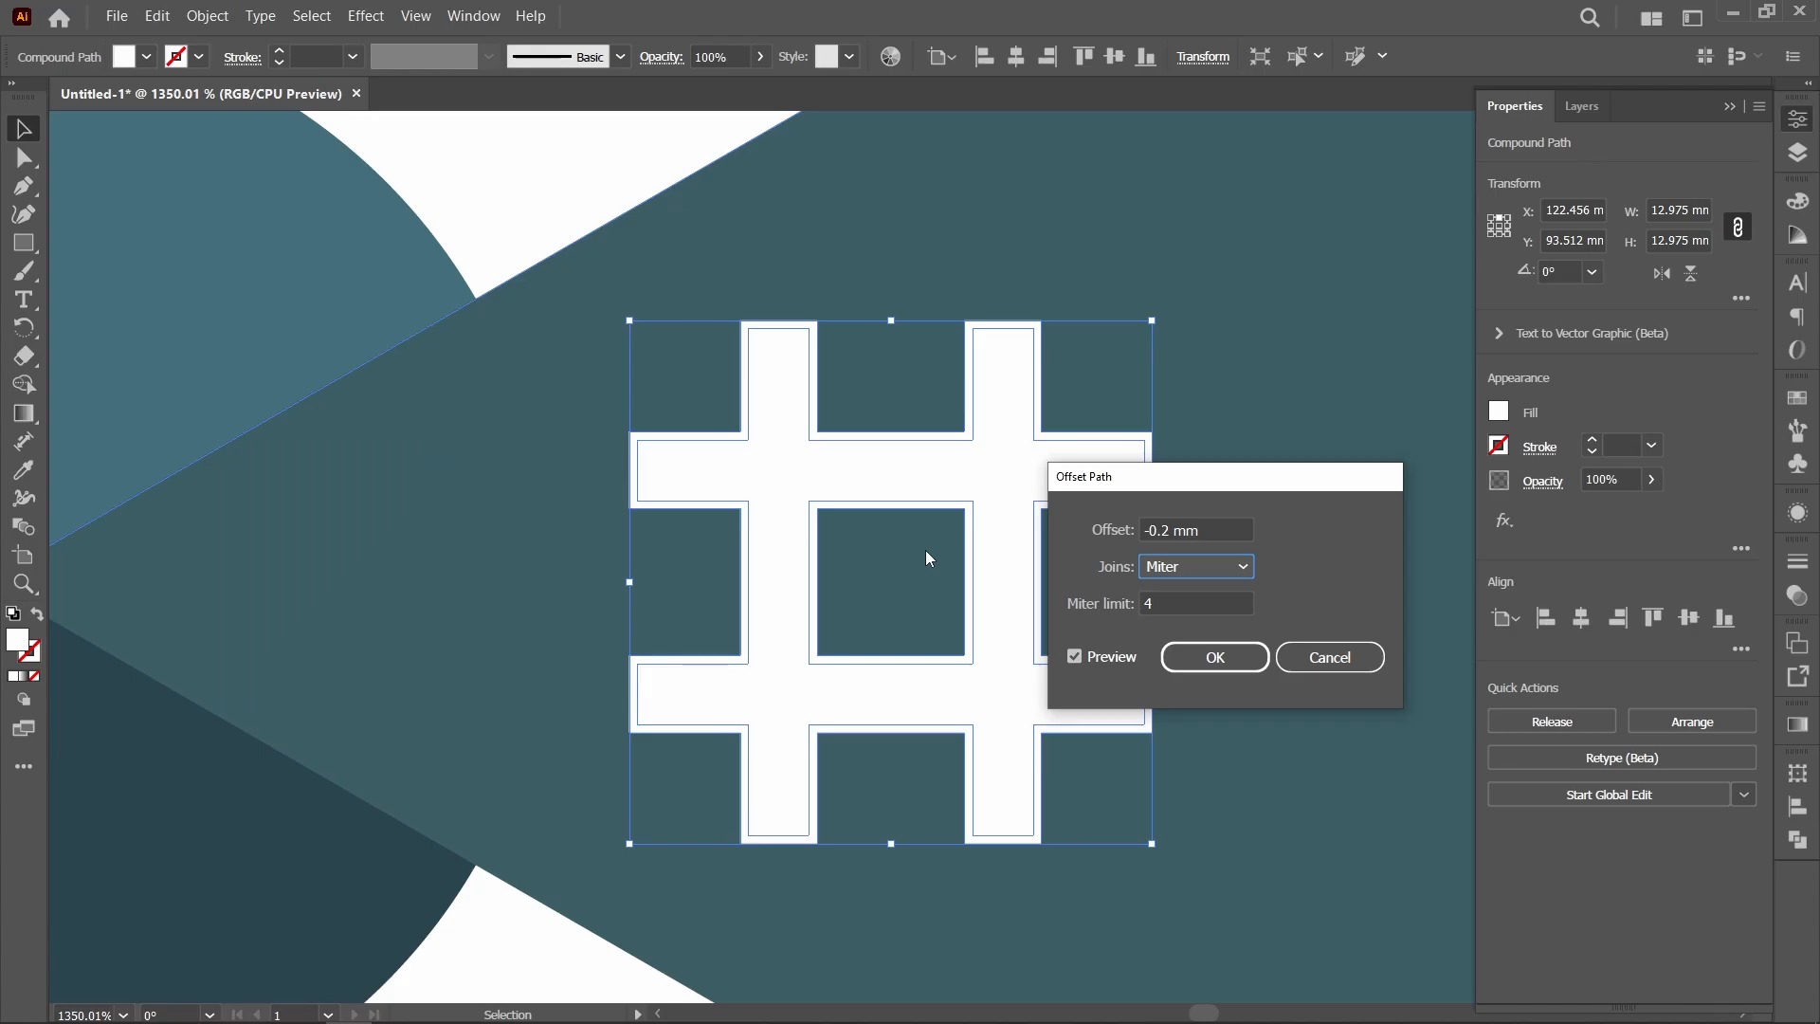
click(1214, 657)
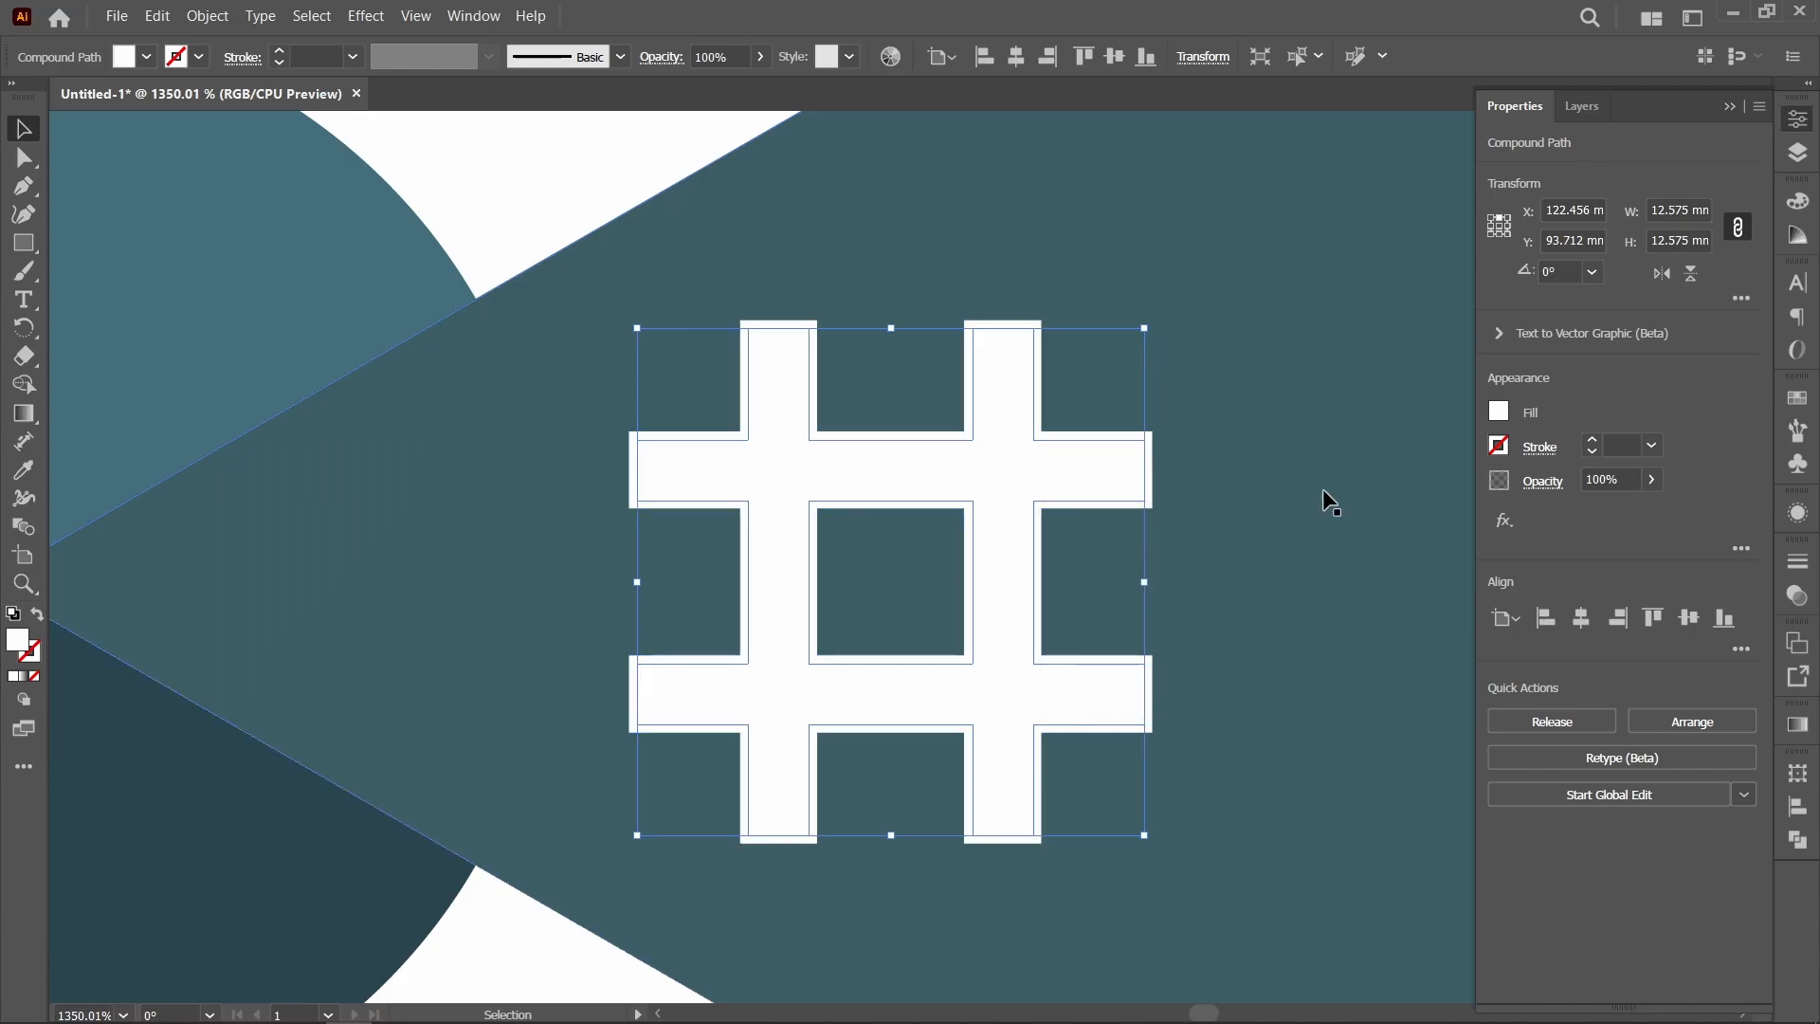
Pull the thicker original hash sign away from its offset copy and delete it
click(1249, 485)
click(1153, 476)
drag(1156, 468, 1288, 417)
key(ctrl+z)
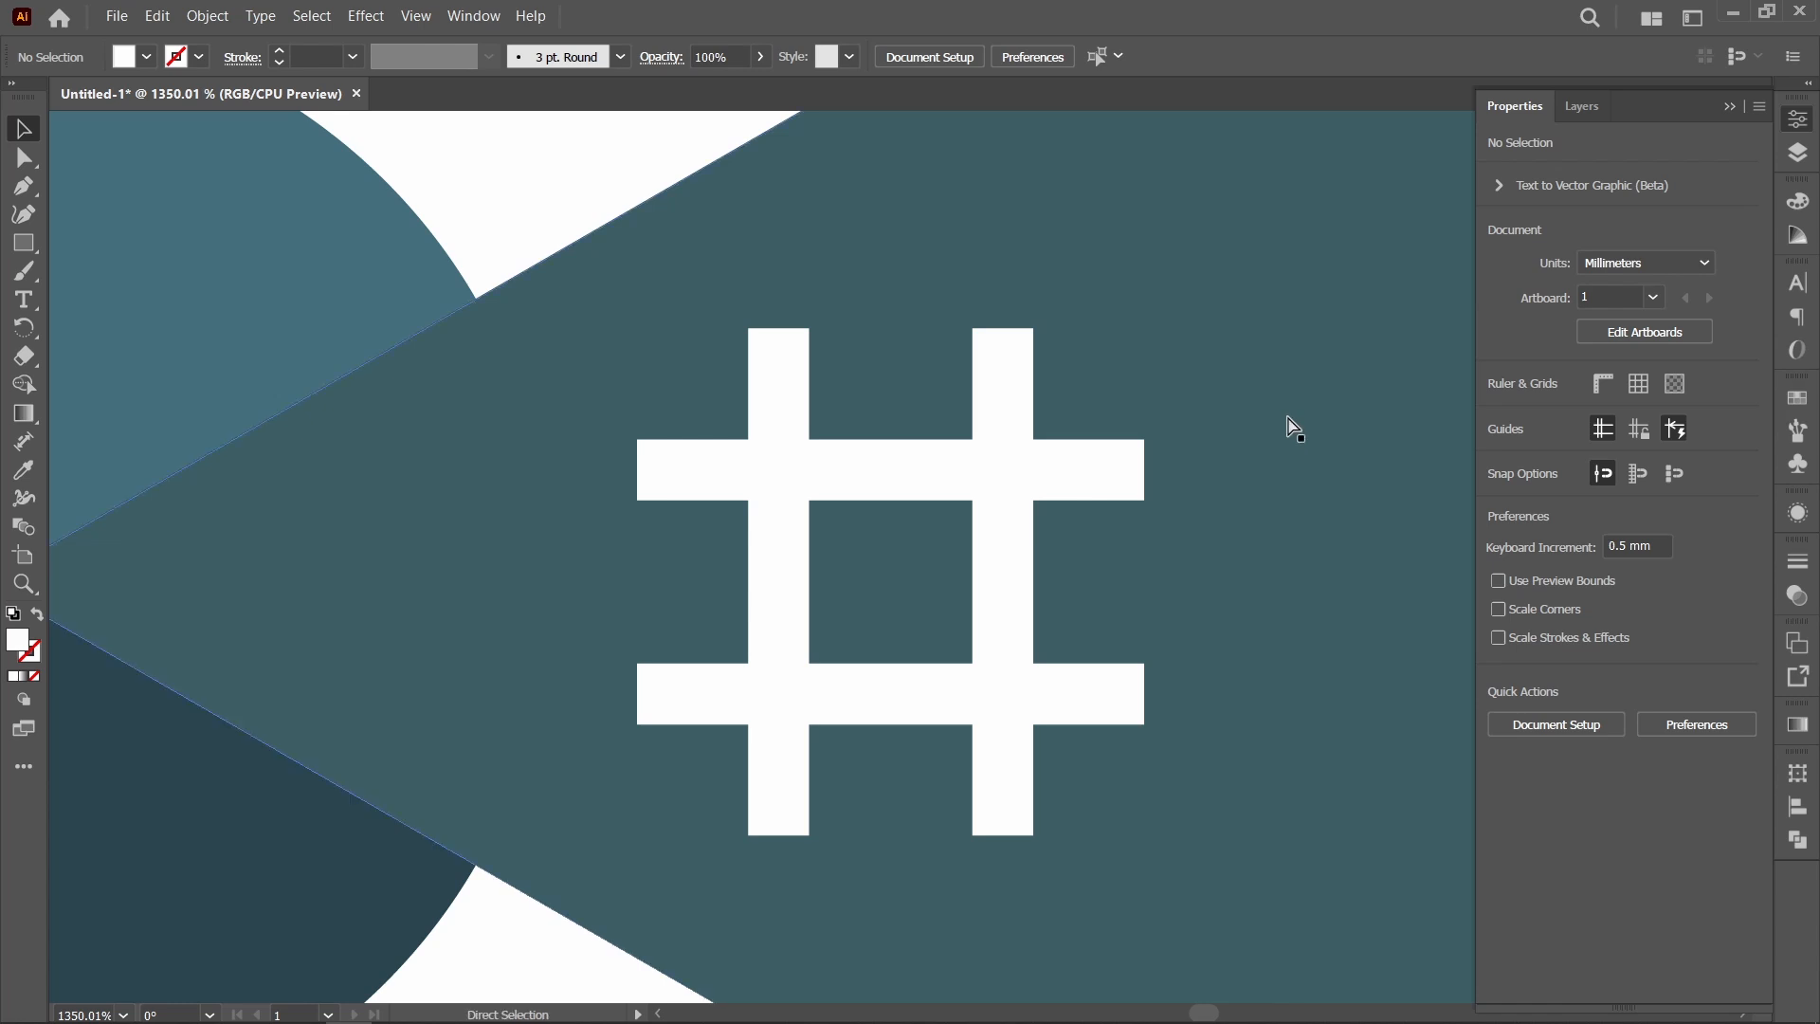
key(ctrl+shift+z)
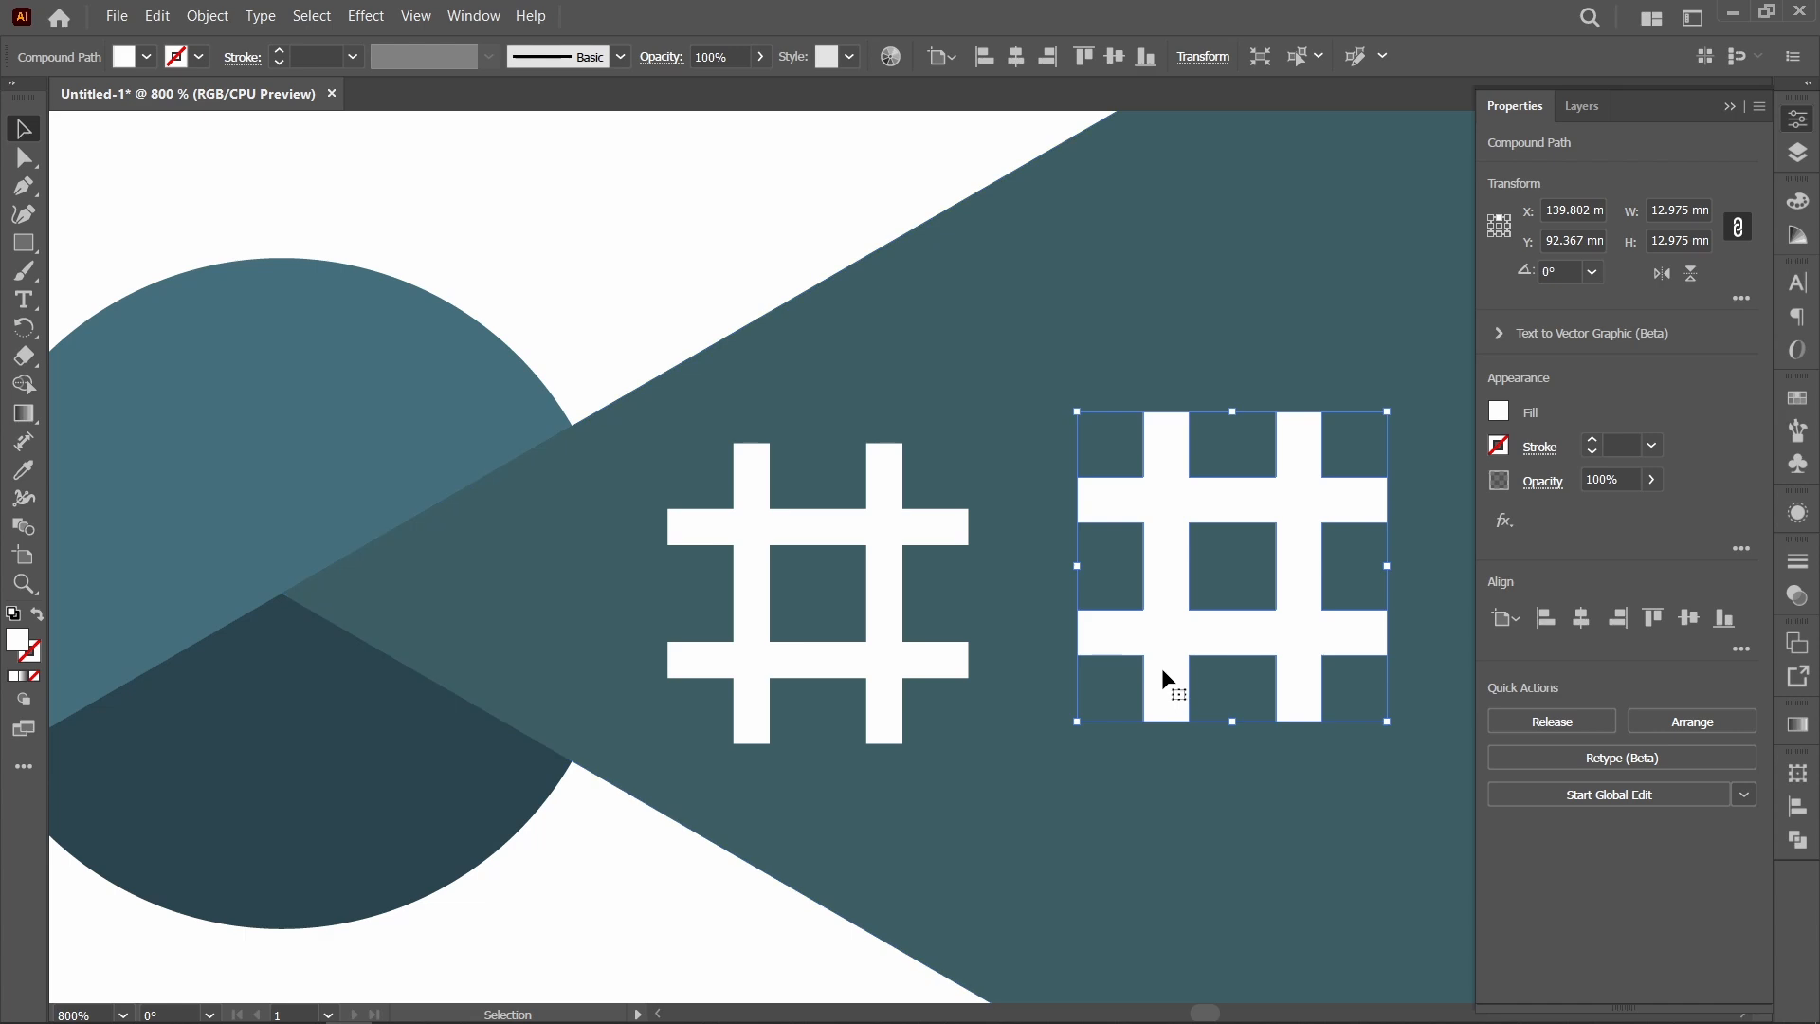
key(Delete)
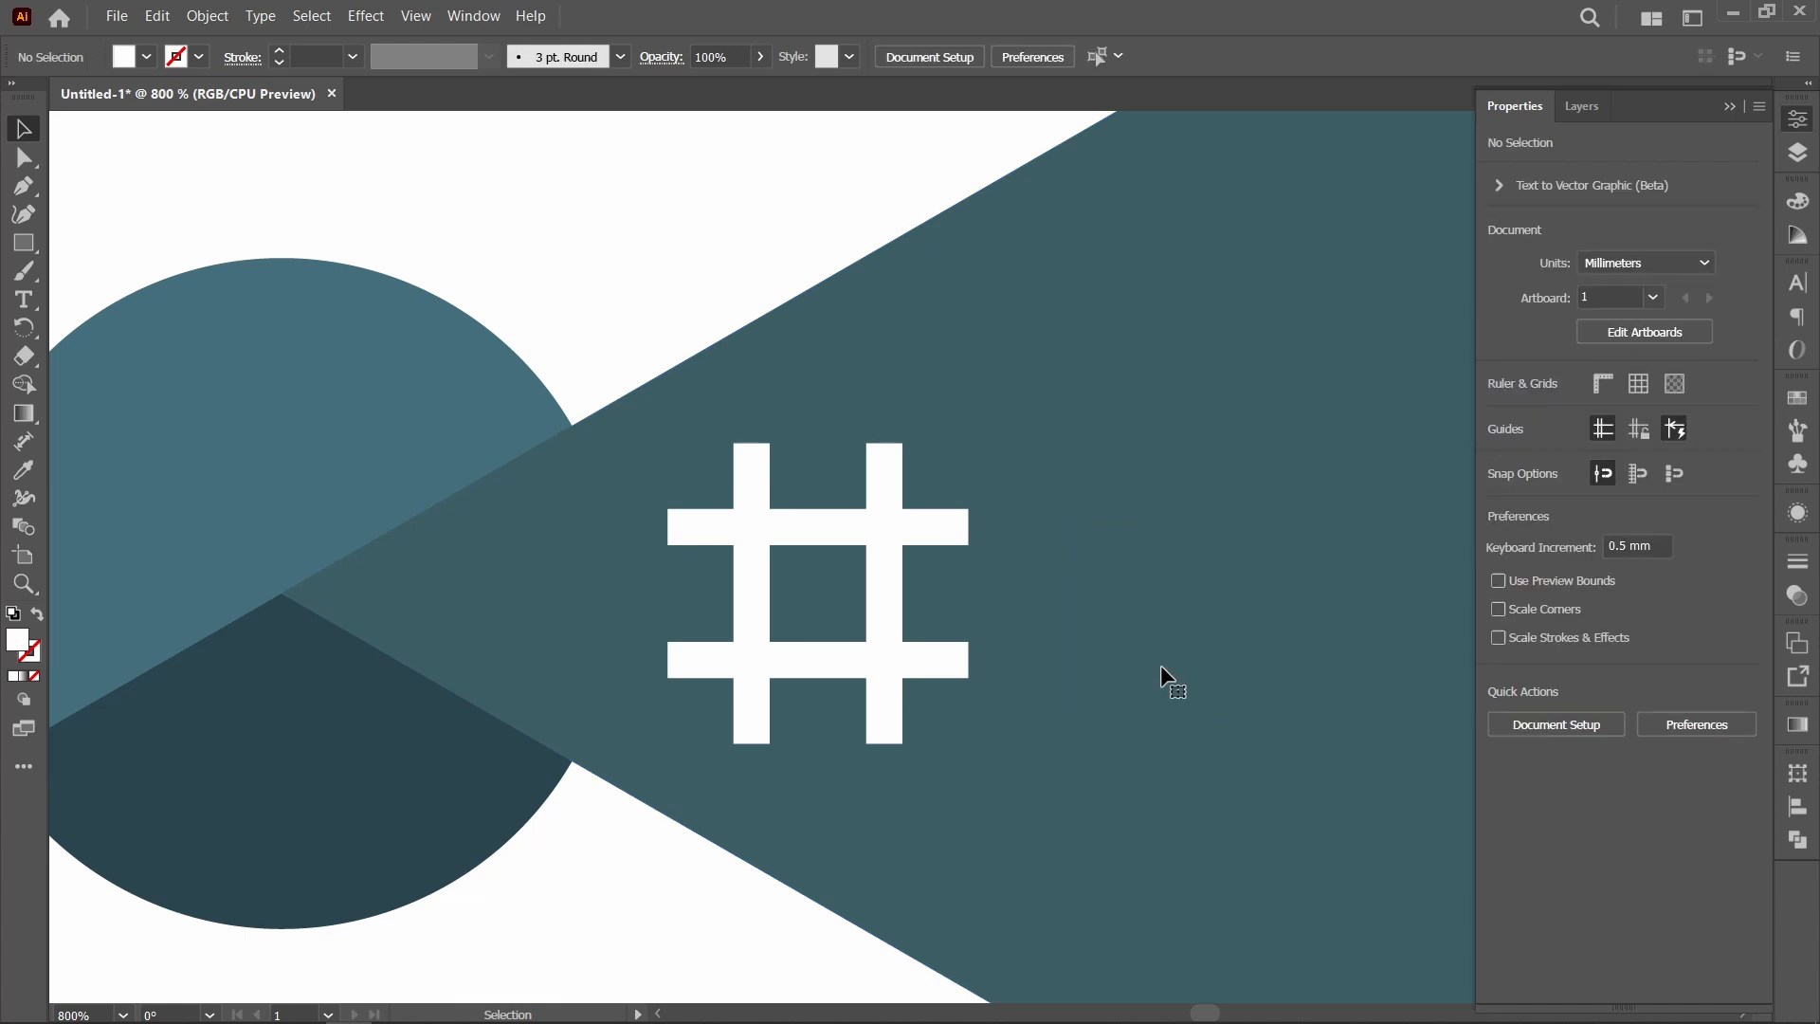
Delete the black slanted hash character beside the logo
key(ctrl+0)
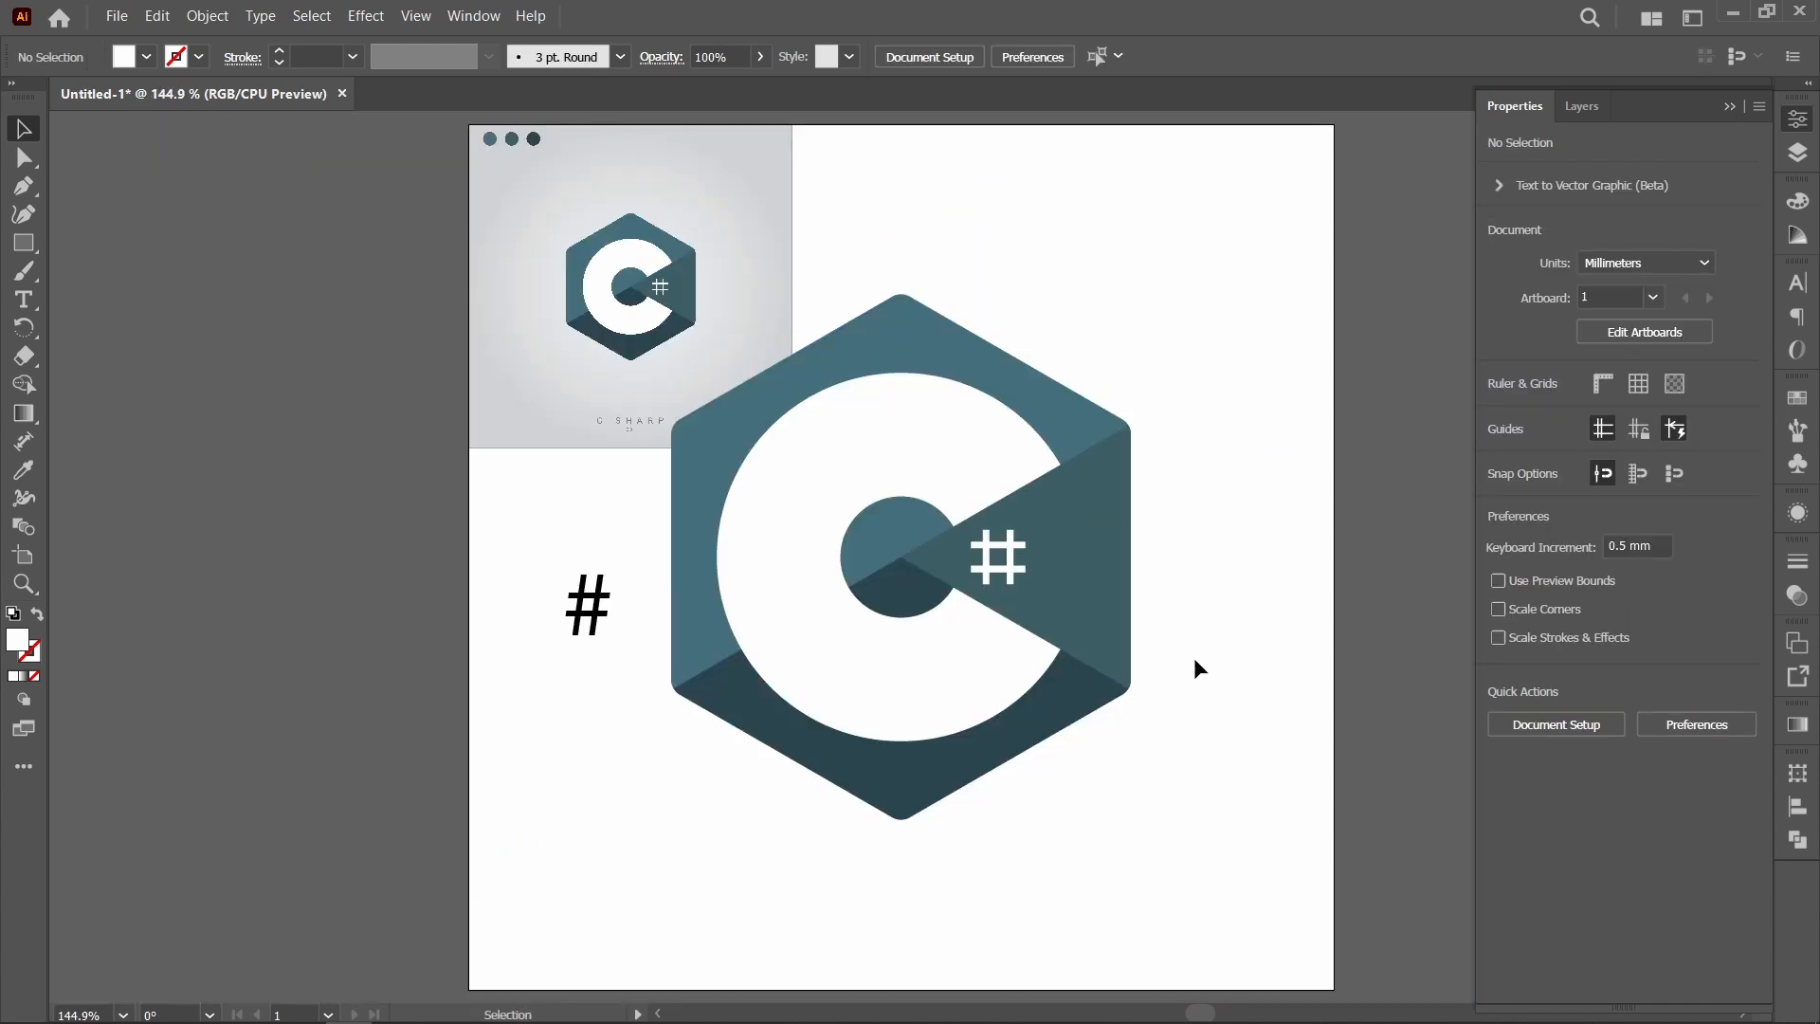
click(588, 605)
key(Delete)
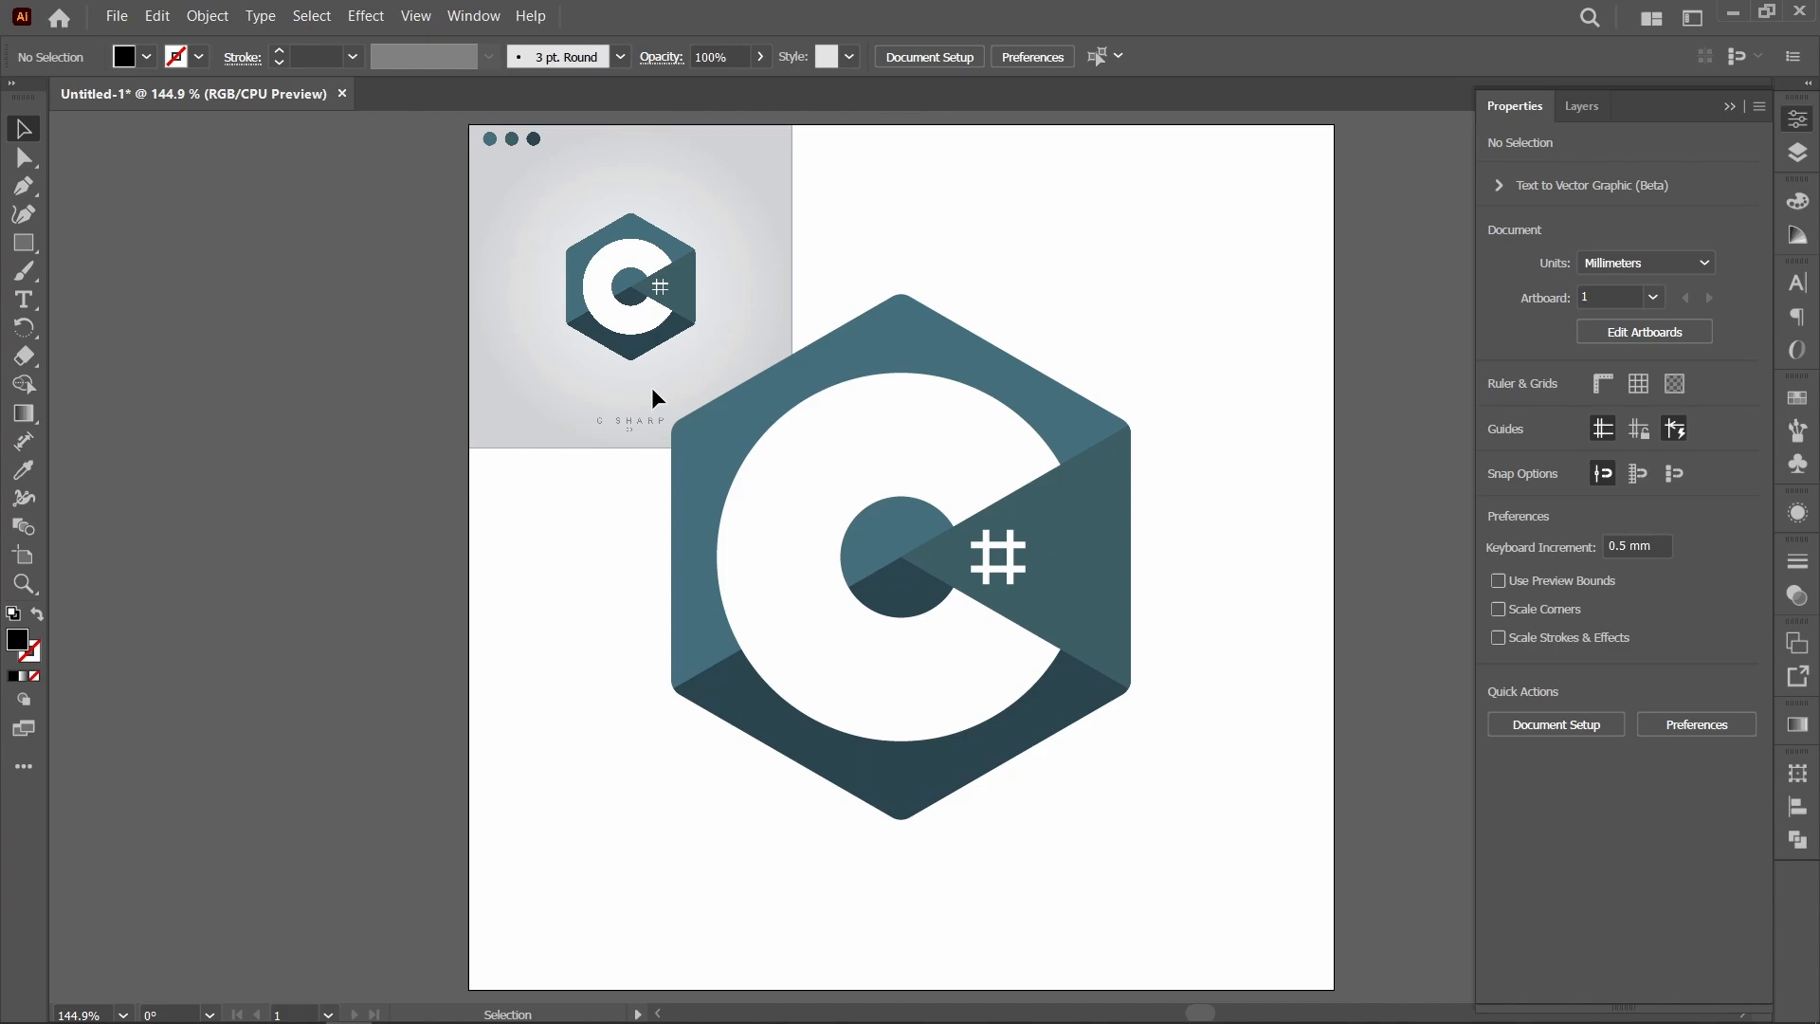